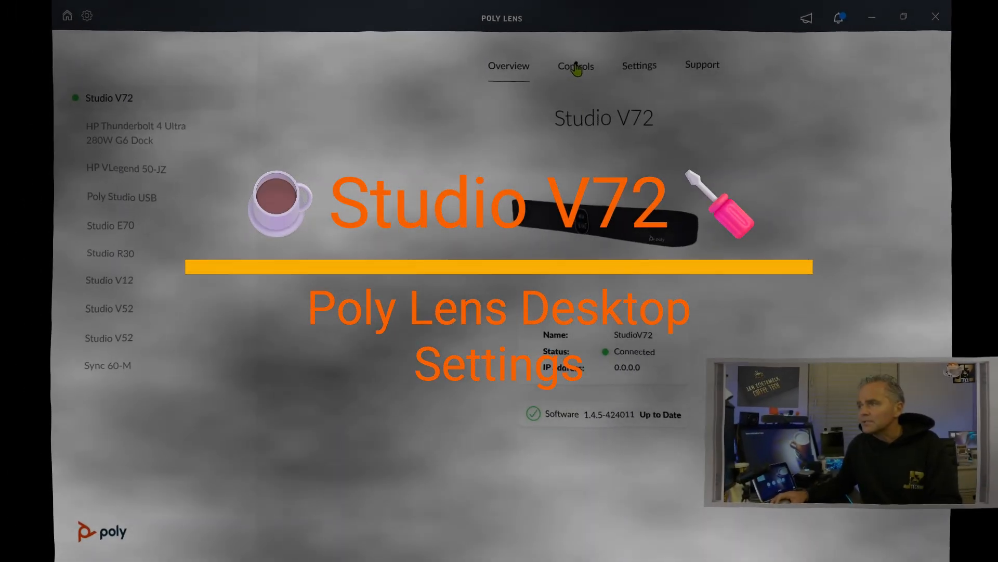
- On the Controls page, switch Tracking Mode to Off, then set it to Group Framing
left_click(569, 74)
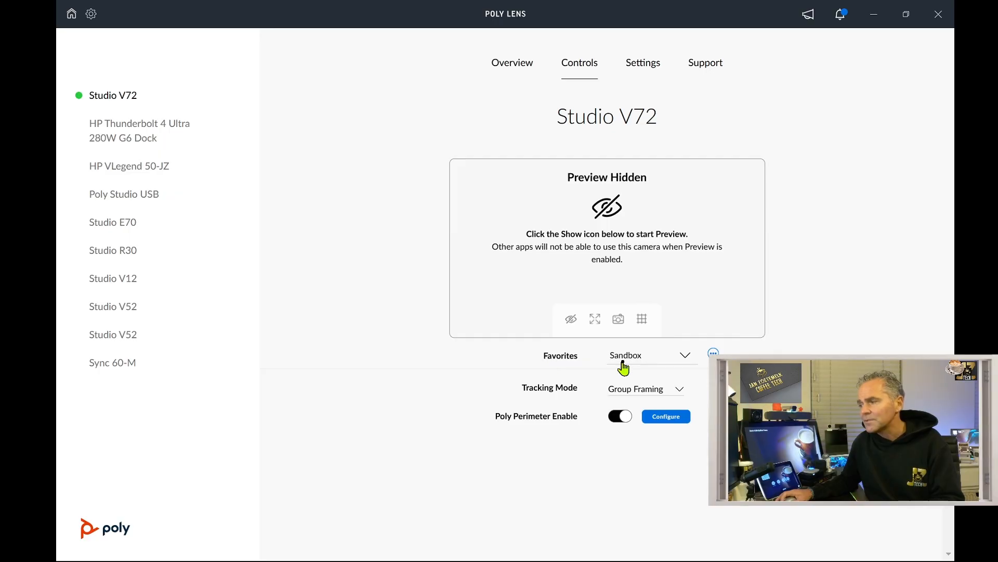
left_click(656, 394)
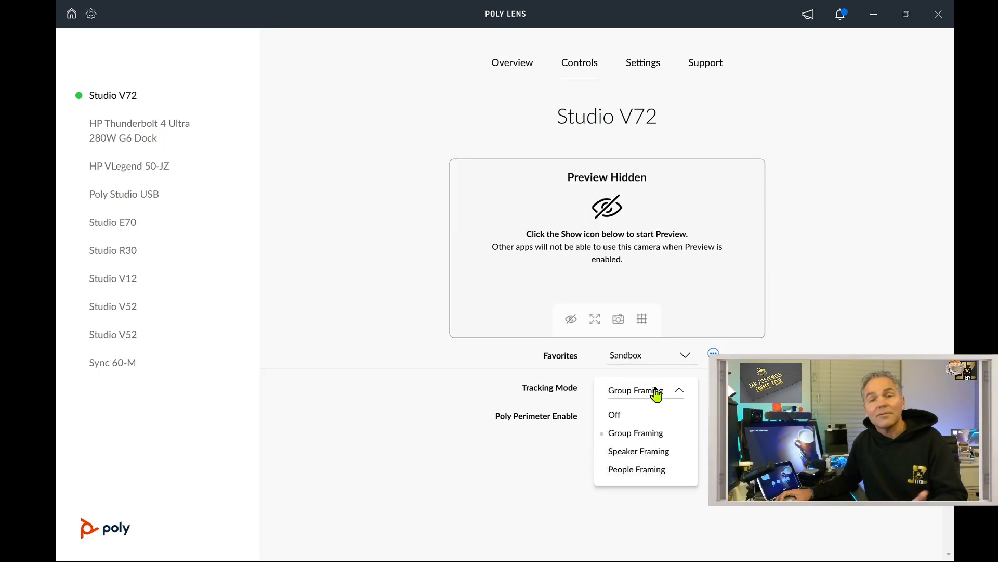
left_click(614, 414)
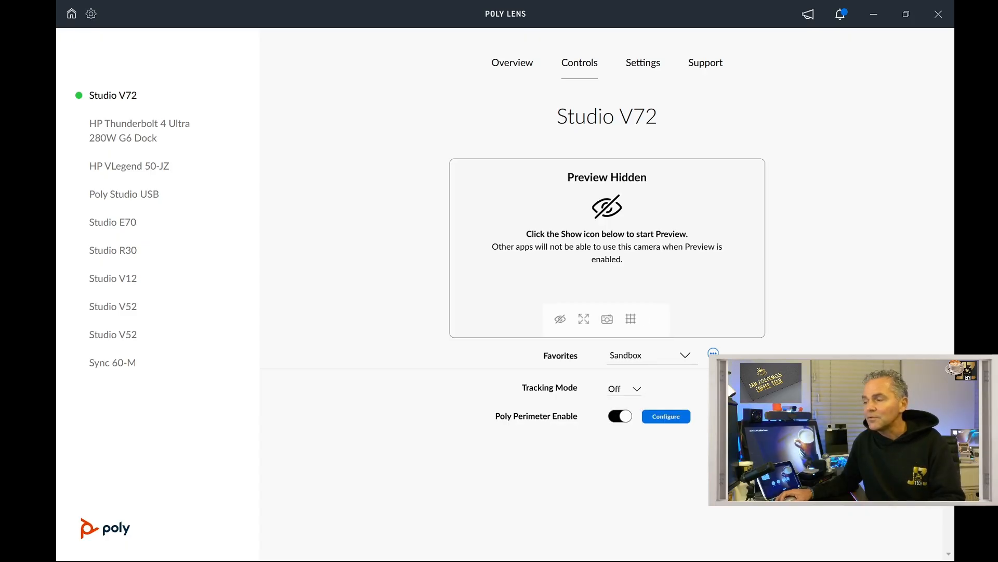
left_click(632, 394)
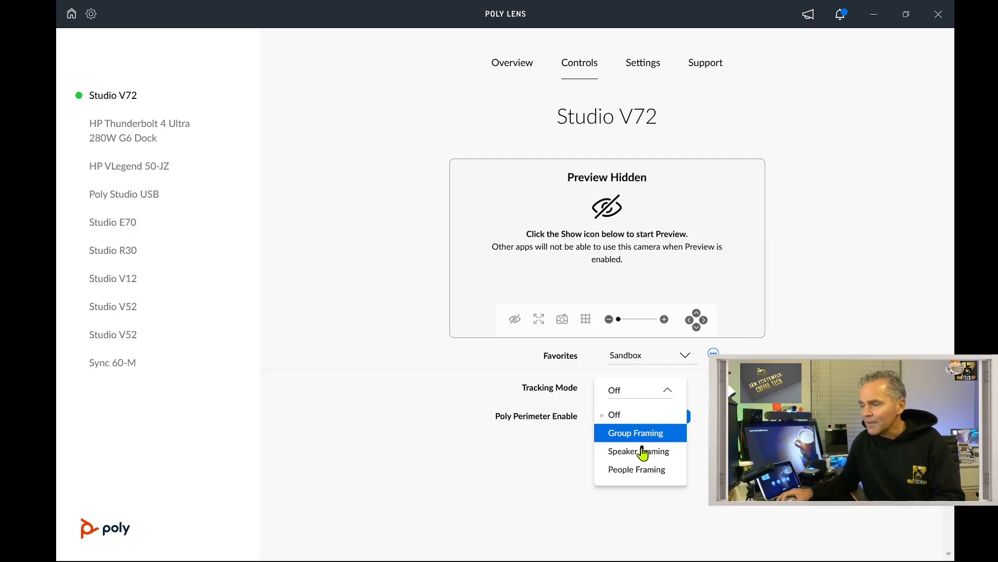
mouse_move(665, 462)
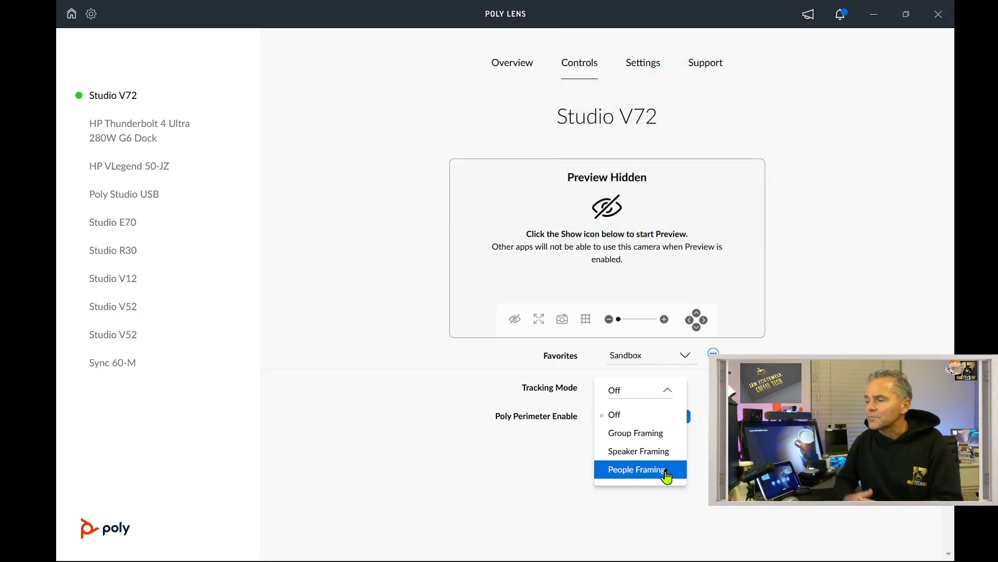
left_click(636, 434)
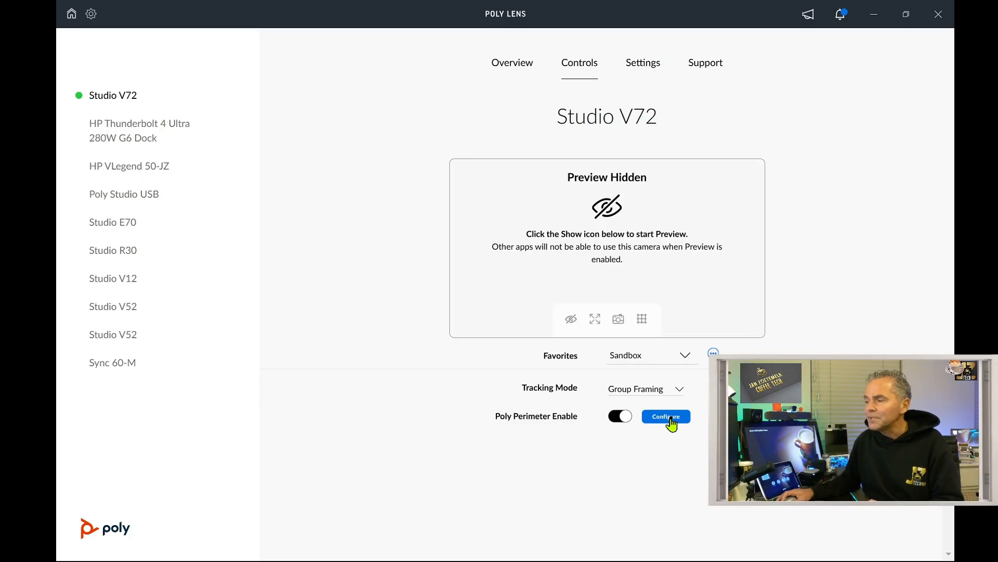
left_click(622, 422)
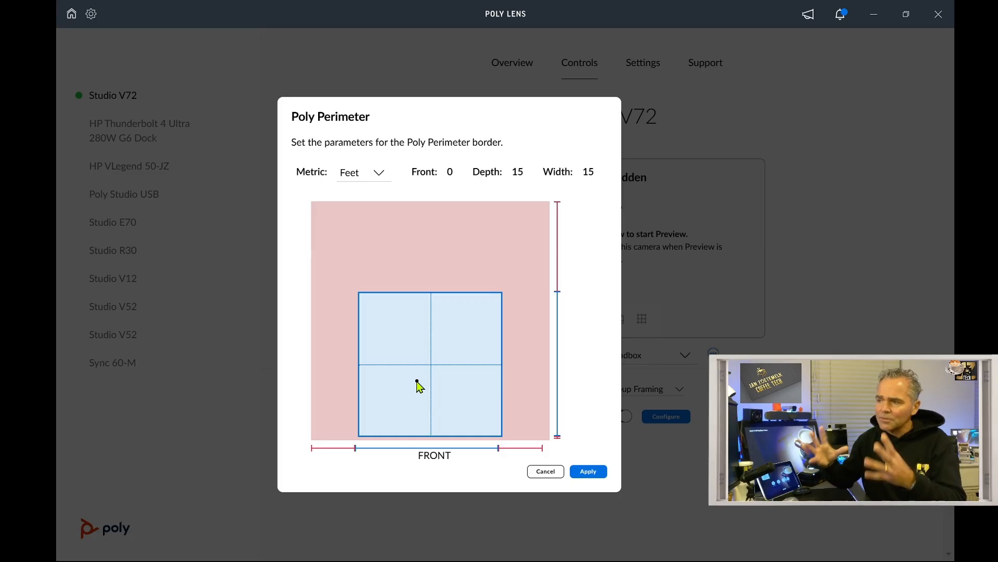
left_click(540, 473)
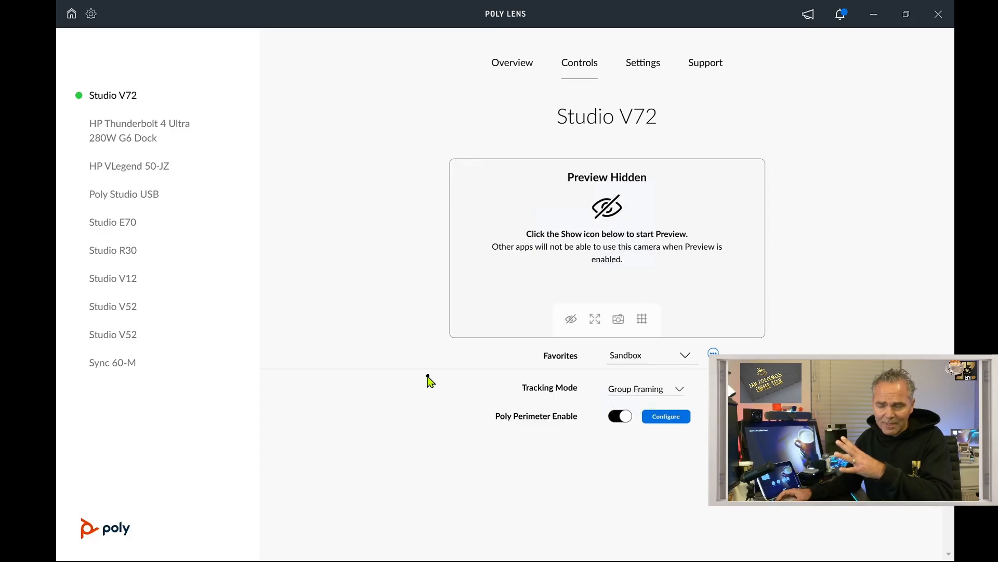
- In the Settings tab's General section, change Anti-Flicker from 60Hz to 50Hz
left_click(641, 73)
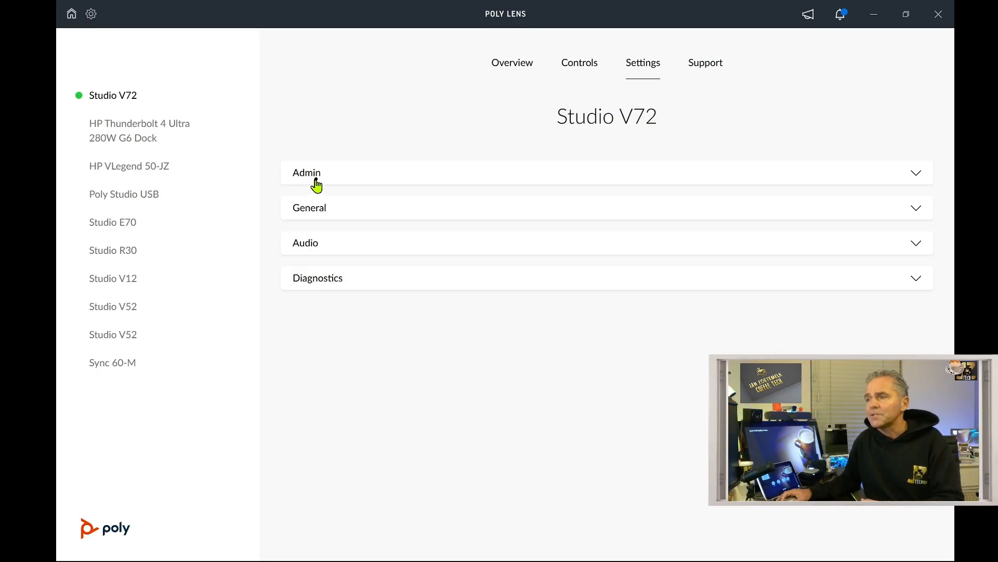
left_click(372, 211)
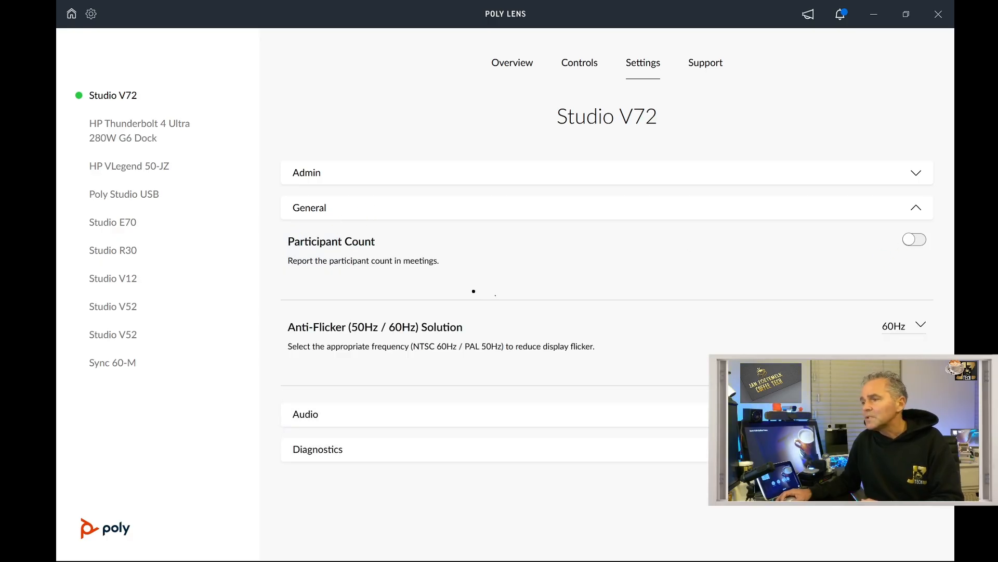
left_click(895, 330)
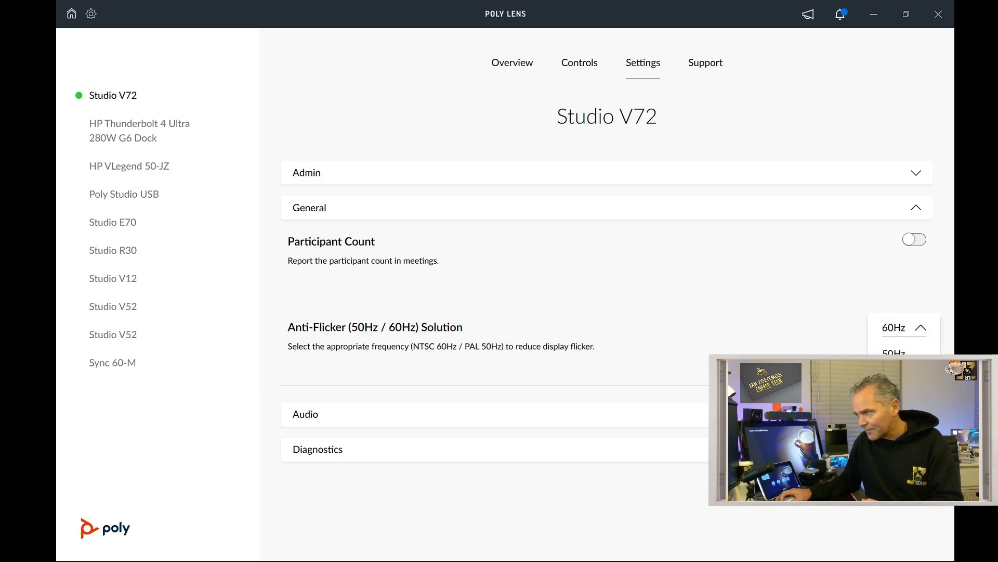
left_click(895, 356)
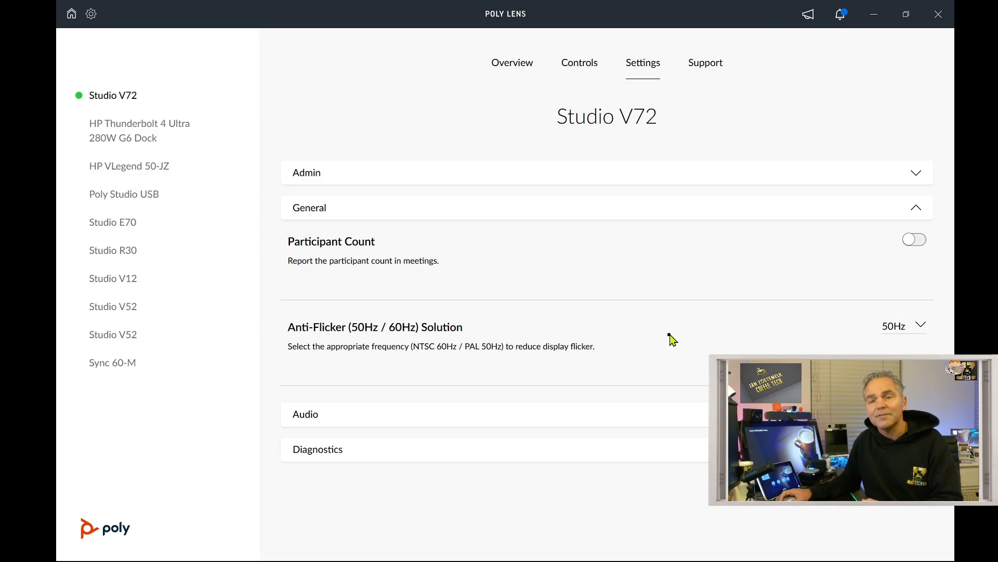
- In Audio settings, lower Acoustic Fence Sensitivity slightly and keep NoiseBlockAI v2 for outgoing audio
left_click(344, 414)
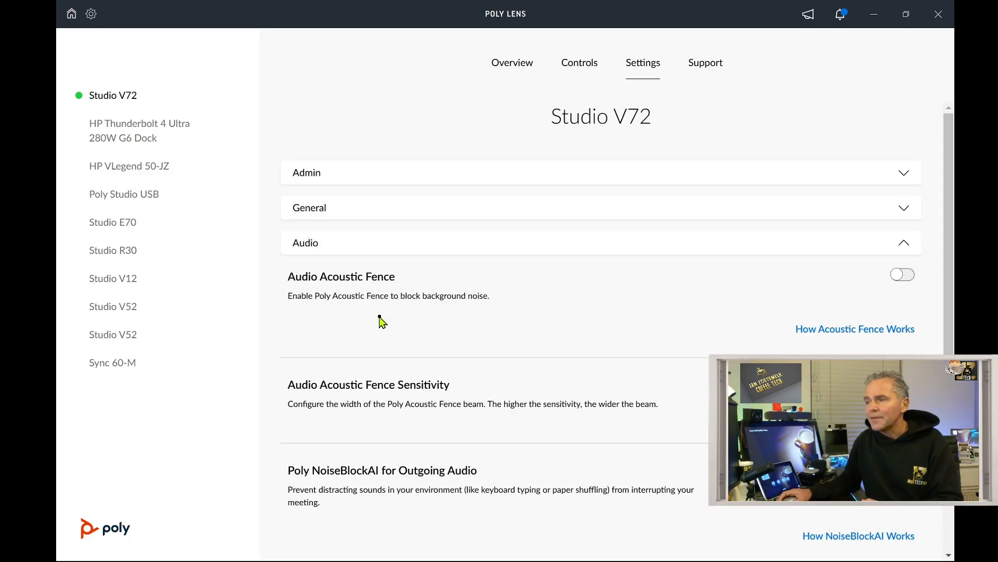
scroll(380, 320, "down", 1)
scroll(338, 231, "down", 1)
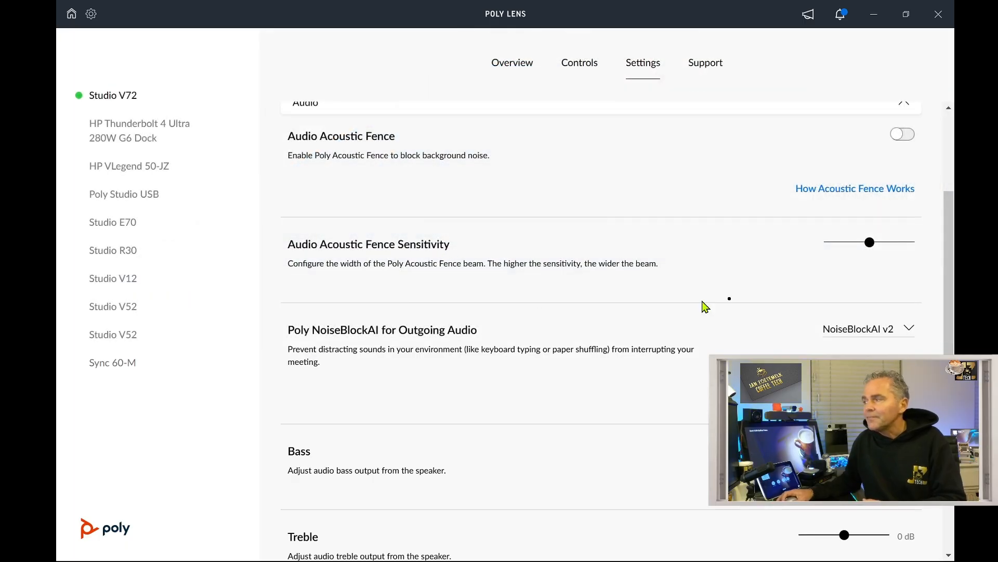
left_click_drag(870, 243, 891, 247)
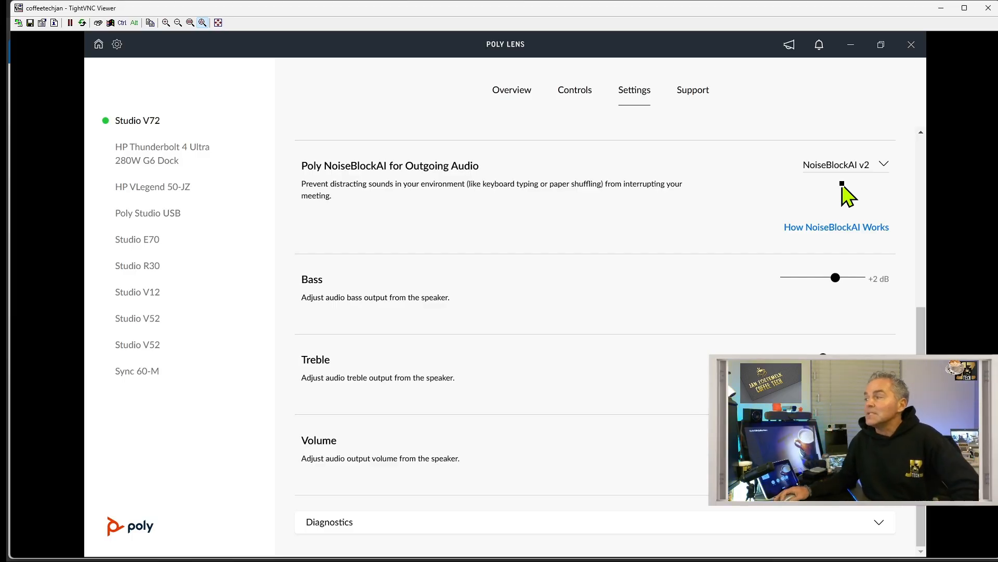
left_click(855, 167)
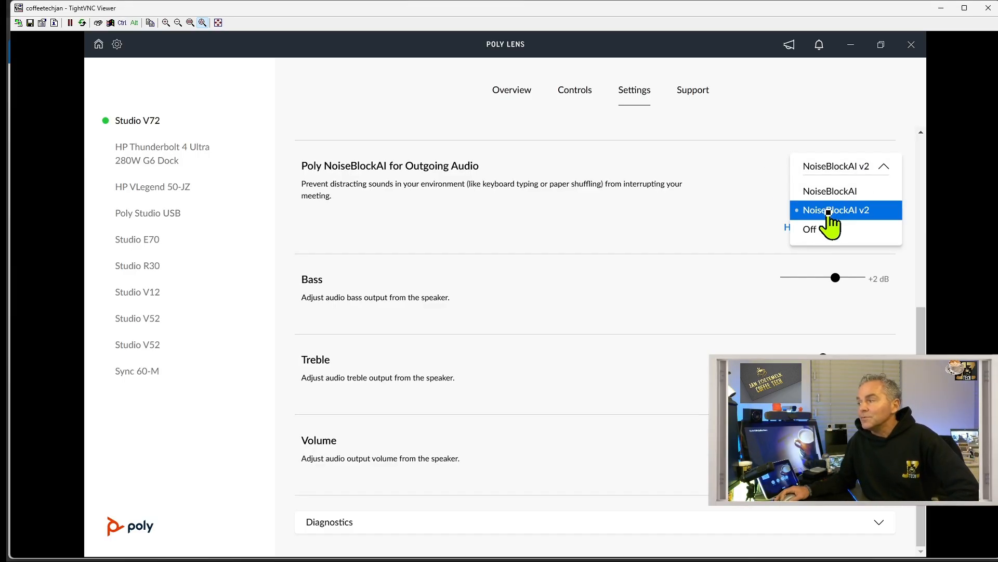
left_click(872, 210)
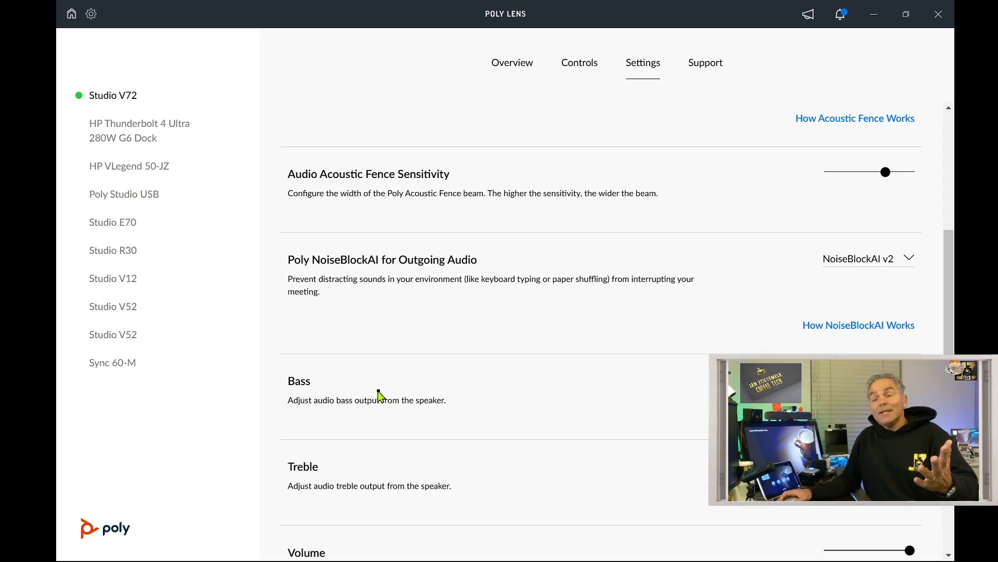
- Raise Bass to +2 dB and expand Diagnostics, where On-Screen Display is off
scroll(335, 389, "down", 2)
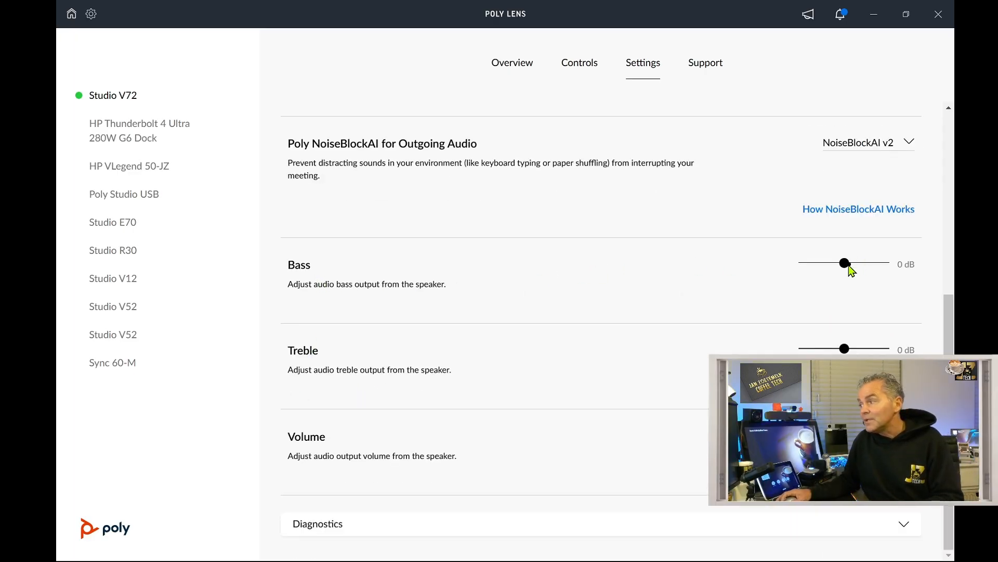
left_click_drag(852, 265, 861, 266)
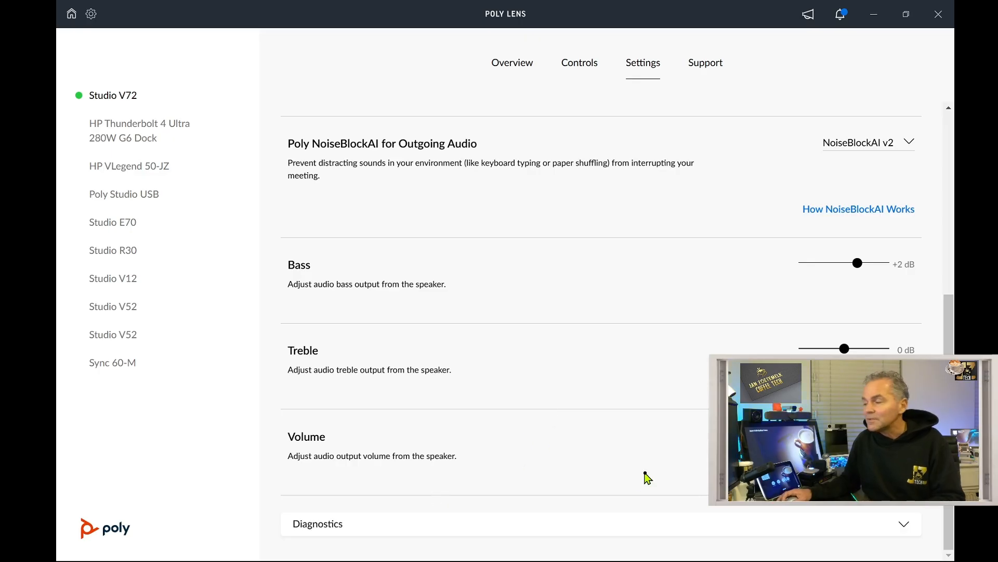
left_click(676, 523)
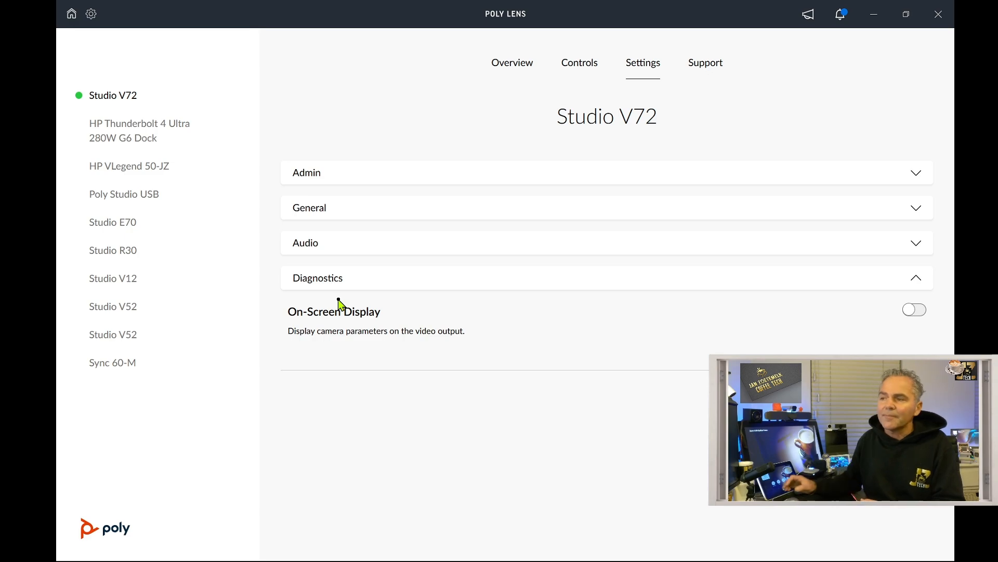
- Unlock the Admin settings by logging in with the device password
left_click(347, 175)
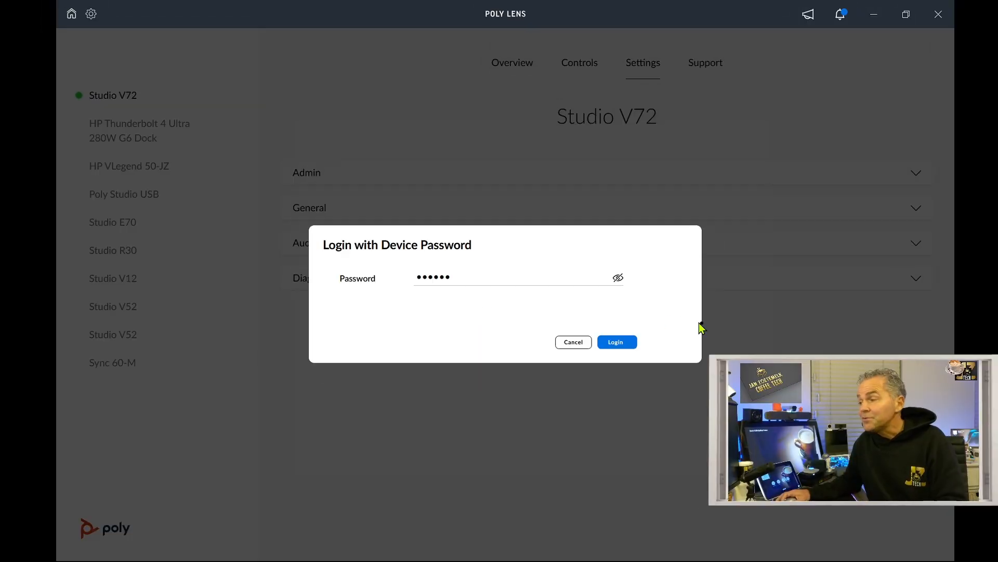
left_click(627, 344)
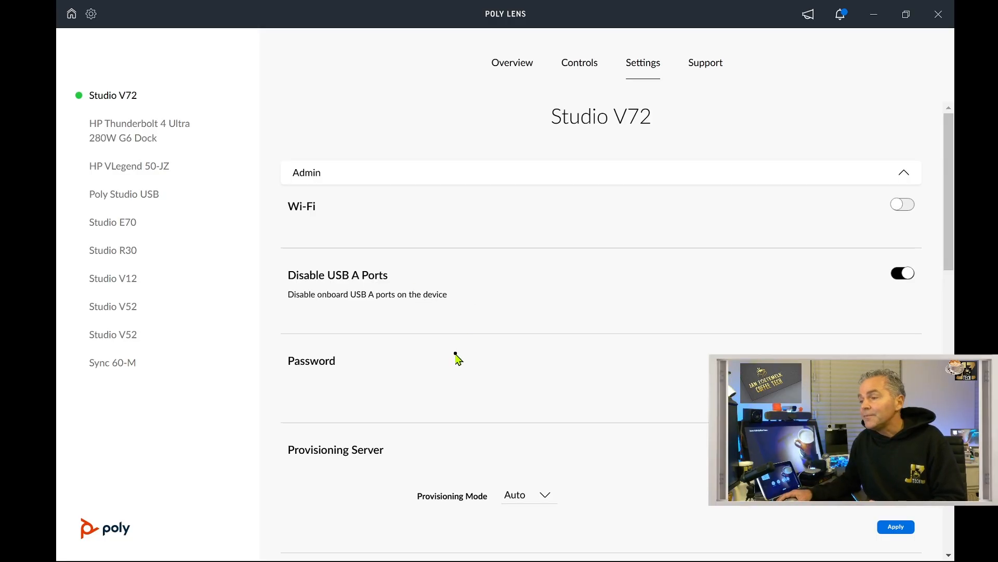
- Scroll through Admin to the Password, Provisioning Server, Configuration and NTP options
scroll(401, 396, "down", 1)
scroll(405, 325, "down", 1)
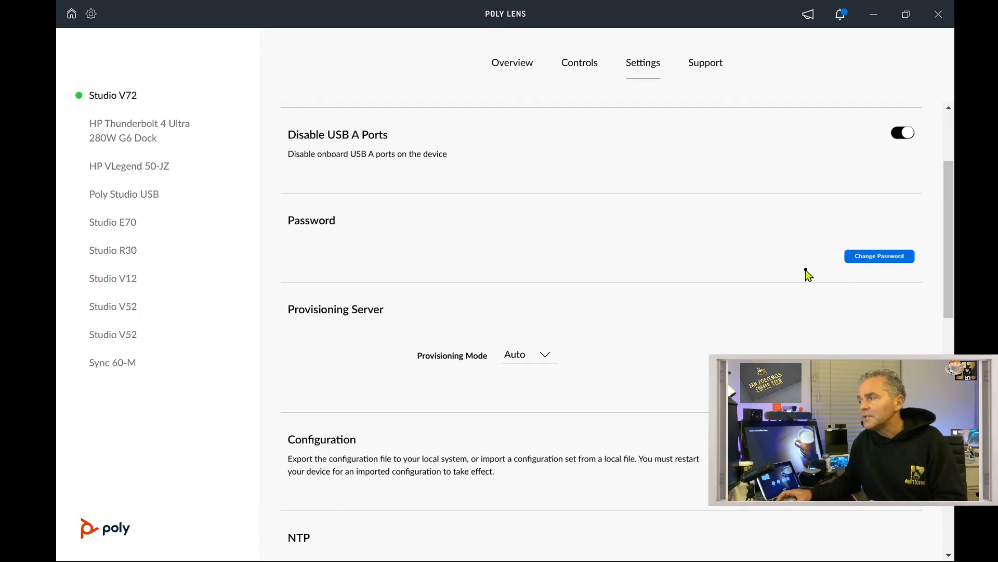
scroll(408, 298, "down", 1)
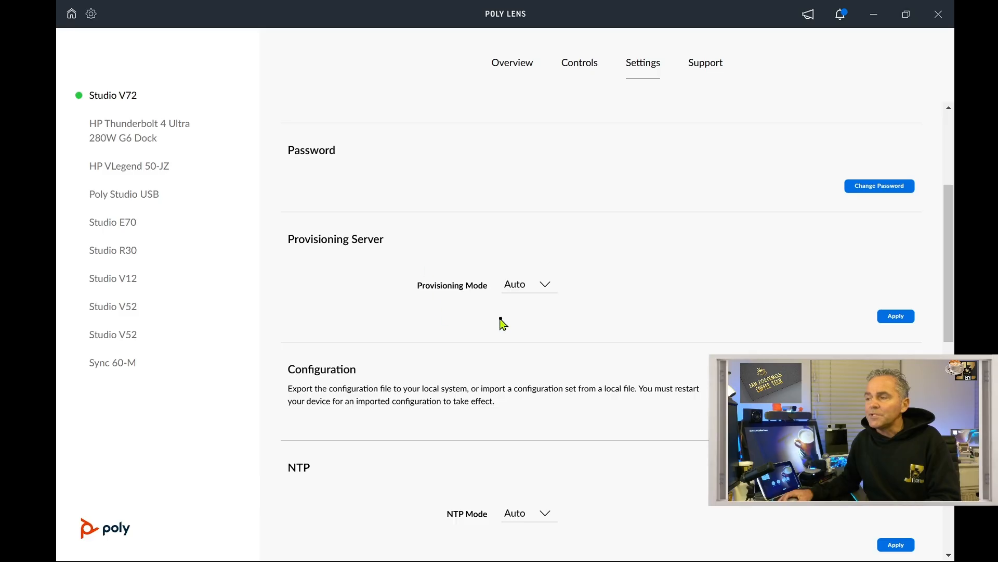
left_click(536, 286)
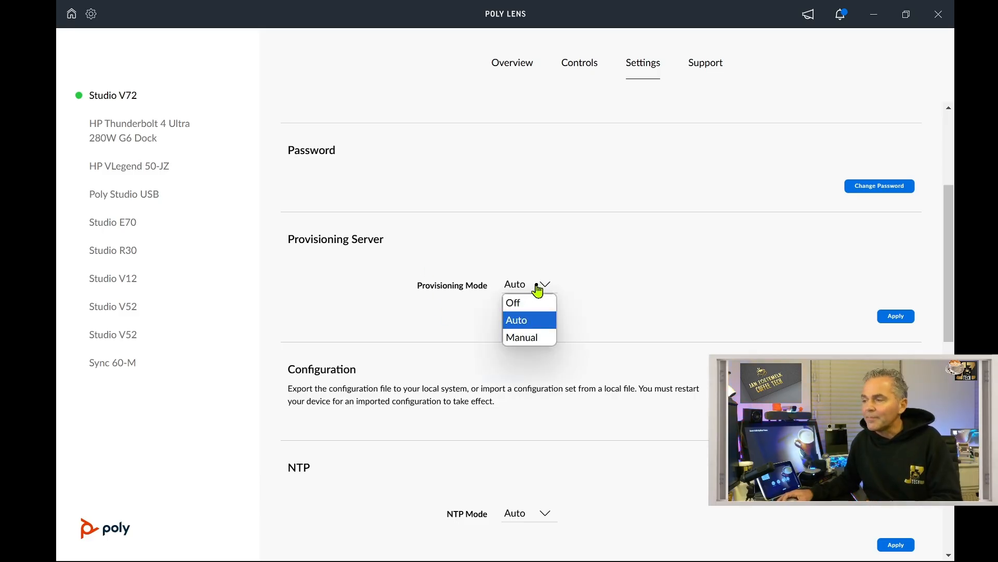
left_click(536, 338)
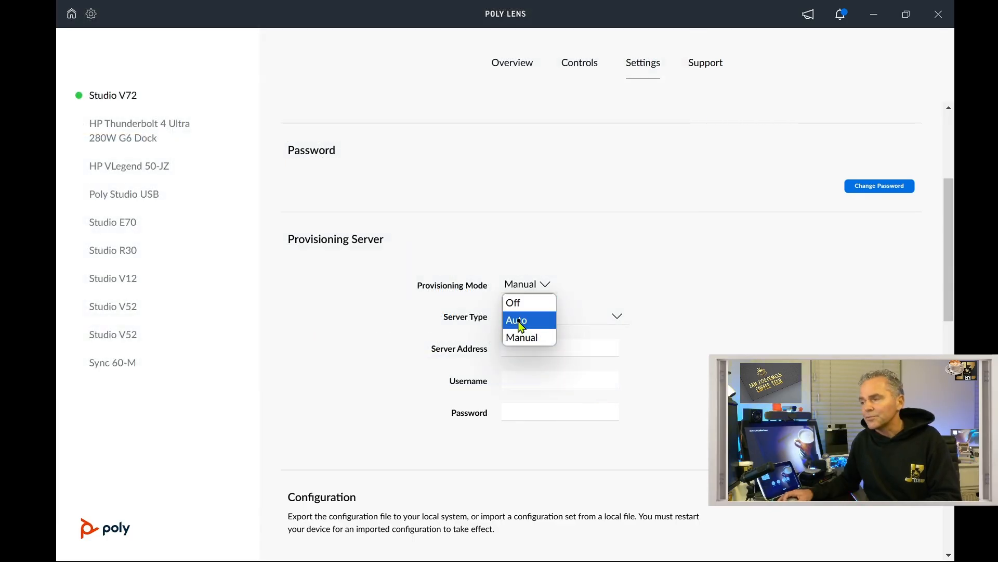
left_click(516, 320)
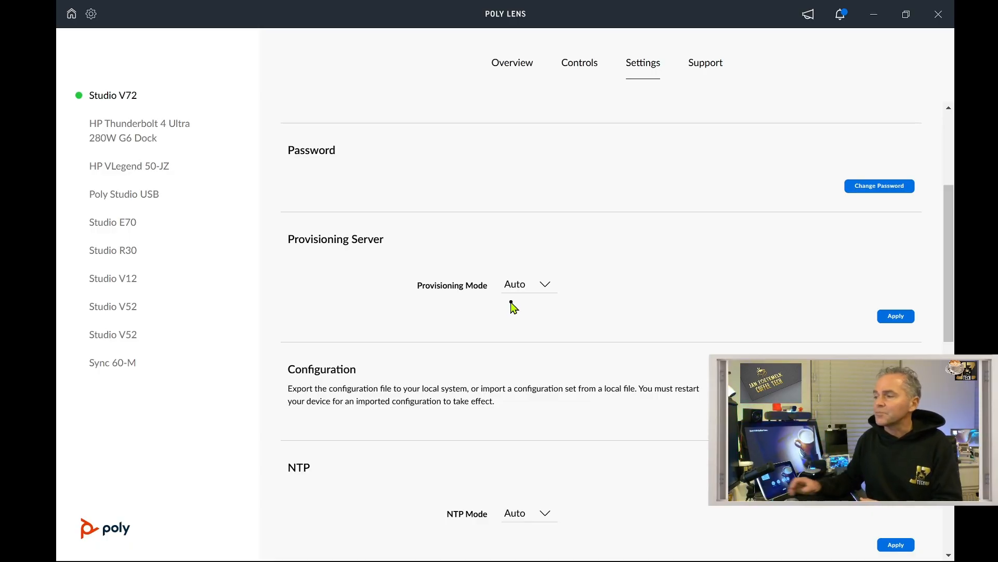
scroll(450, 349, "down", 1)
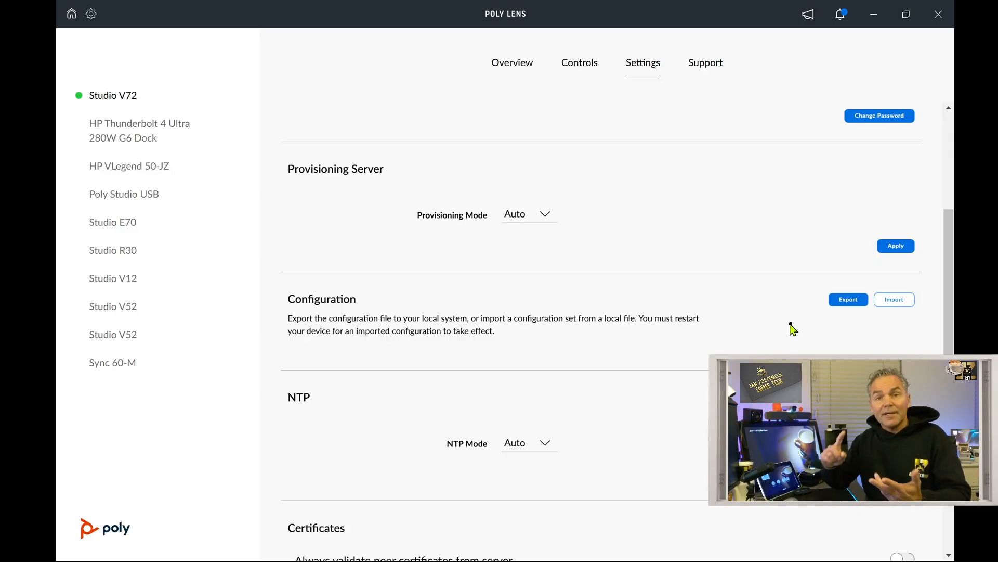
scroll(791, 329, "down", 1)
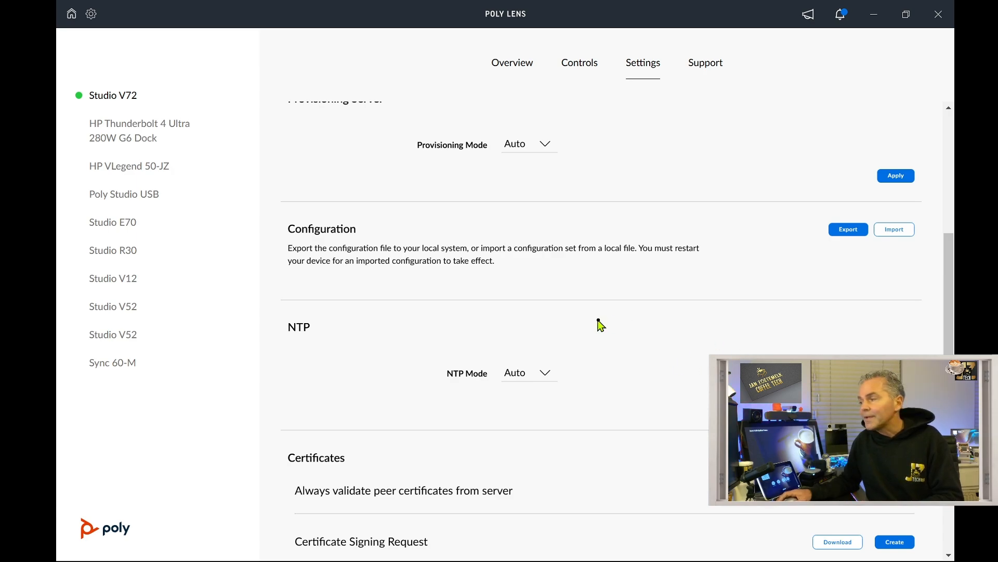
scroll(603, 354, "down", 1)
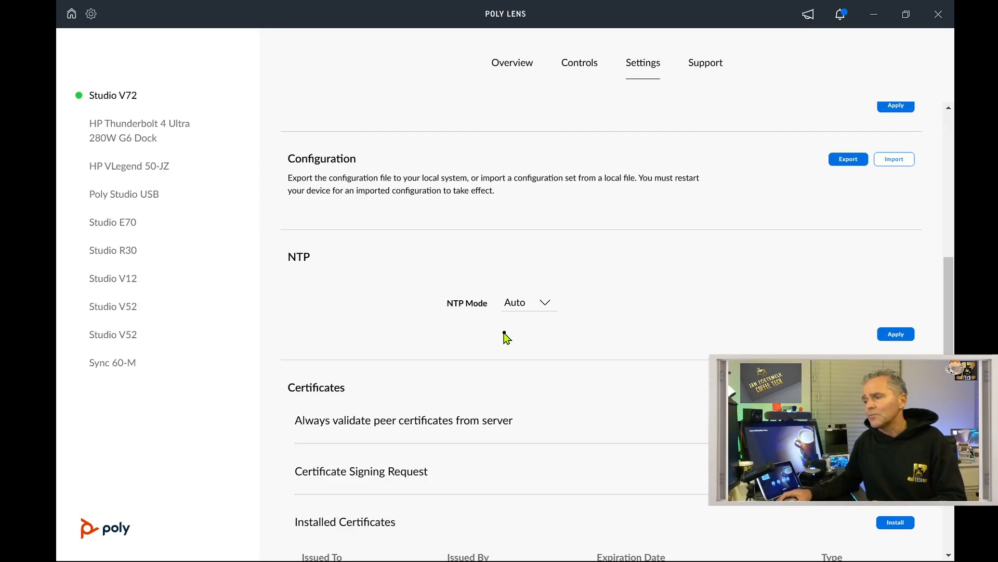
scroll(490, 408, "down", 1)
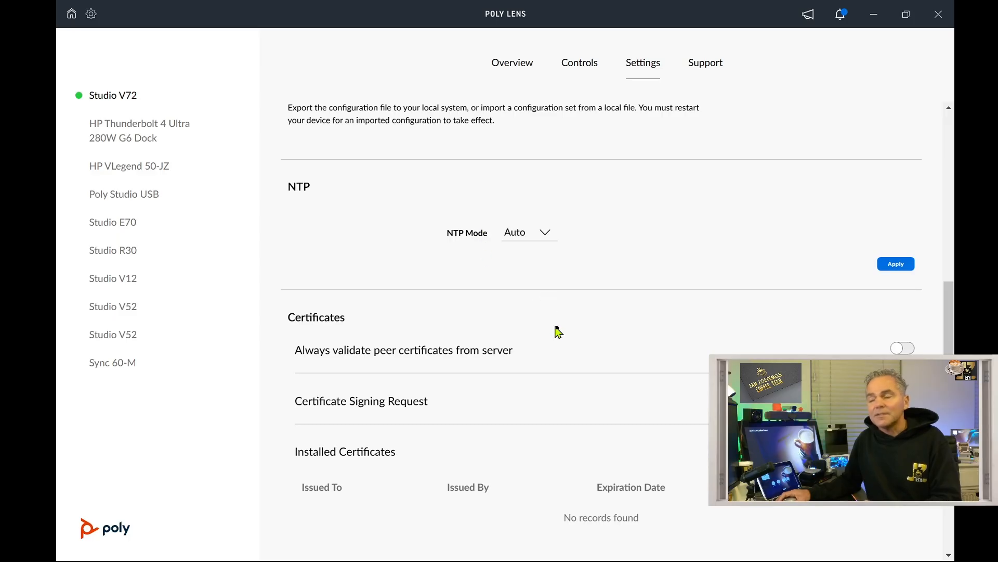
- Scroll to the end of the settings and back, then go to the Support page
scroll(557, 333, "down", 3)
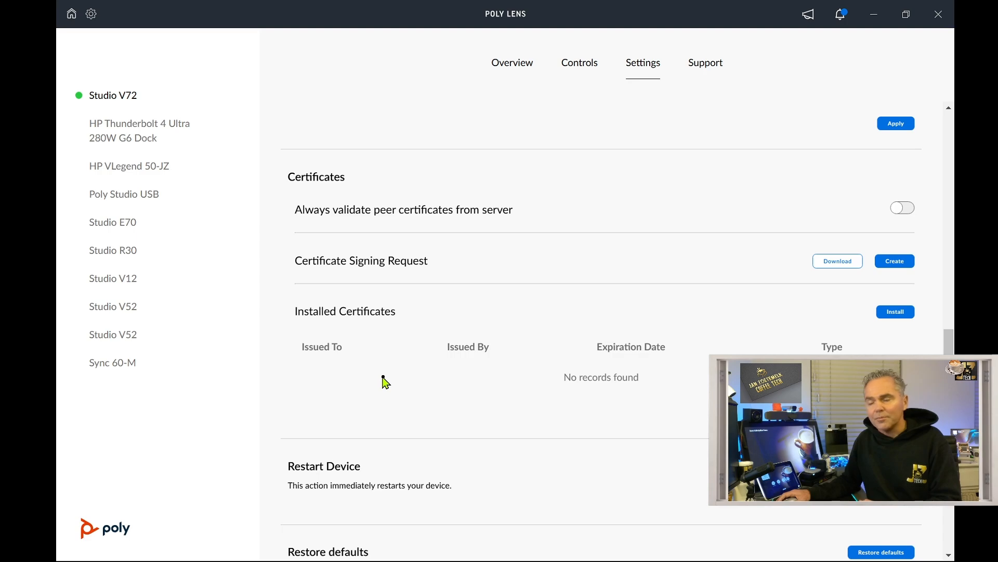
scroll(385, 381, "down", 2)
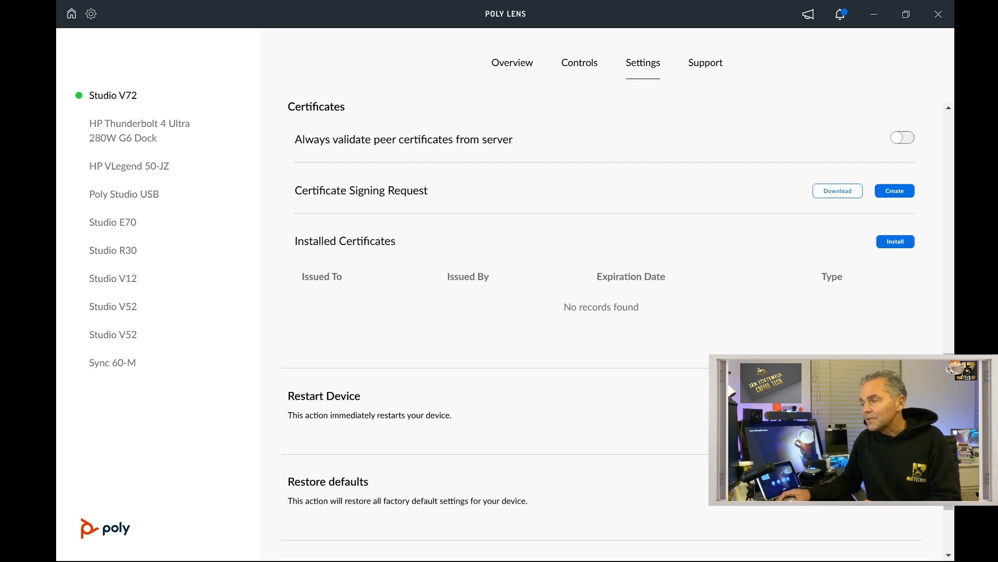
scroll(441, 422, "down", 2)
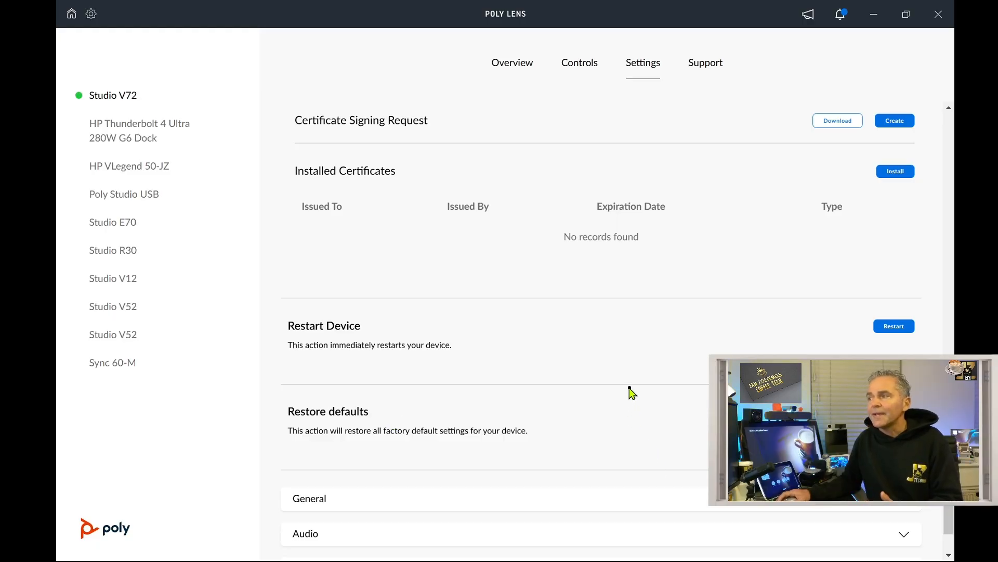
scroll(627, 395, "up", 3)
scroll(627, 392, "up", 5)
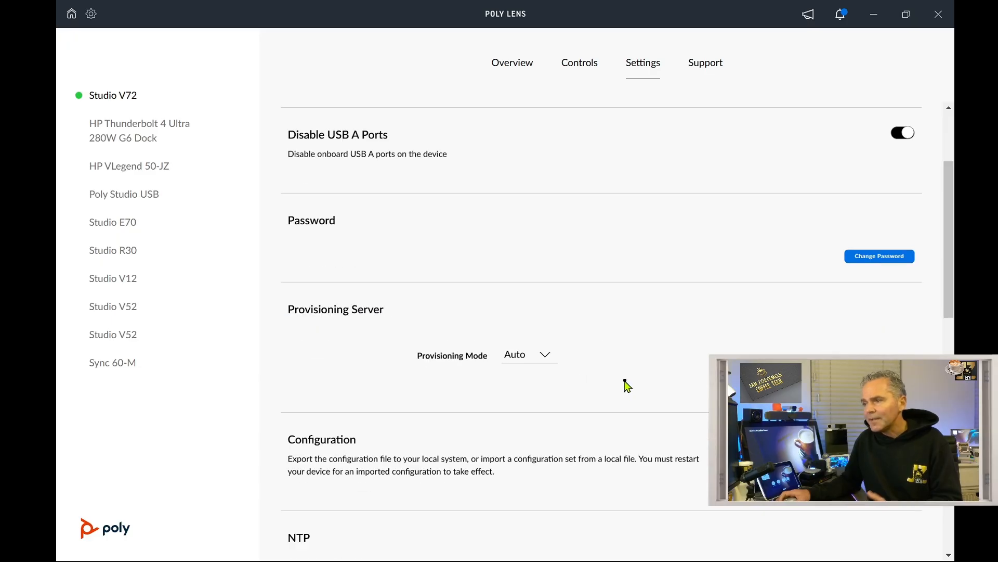
scroll(626, 385, "up", 3)
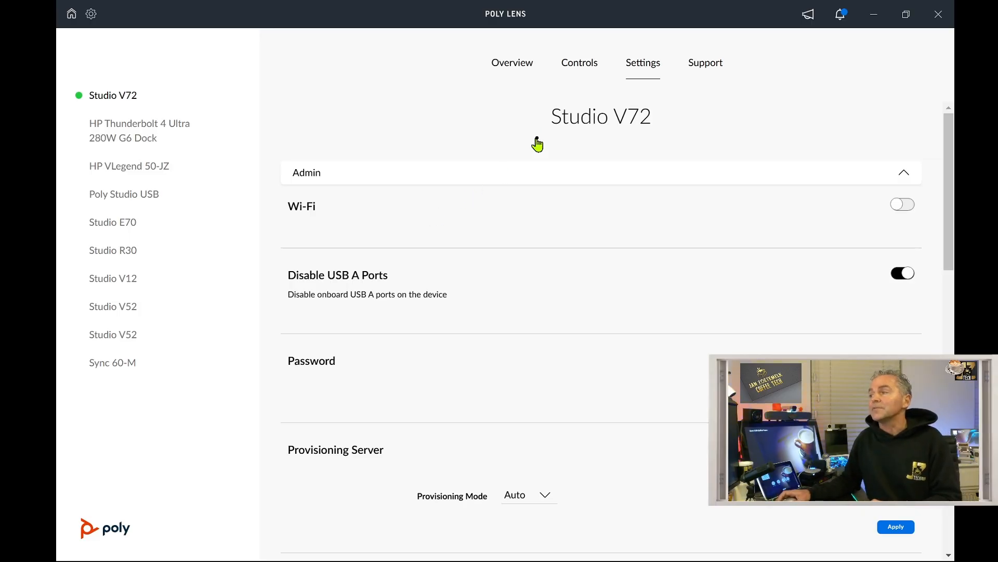
left_click(708, 75)
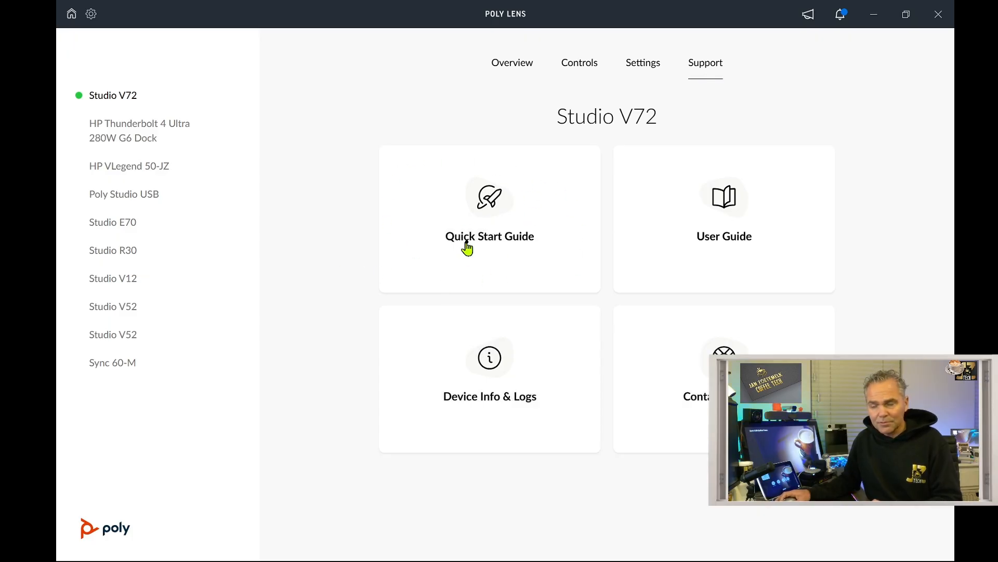
- Open the Quick Start Guide on HP Support, review the manuals list, and return to Poly Lens
left_click(493, 236)
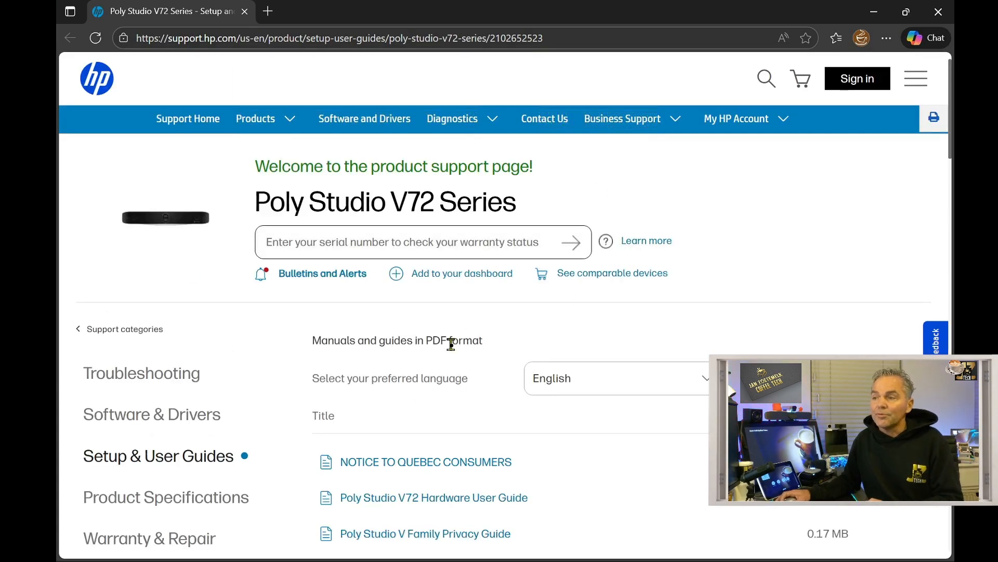
scroll(497, 393, "down", 1)
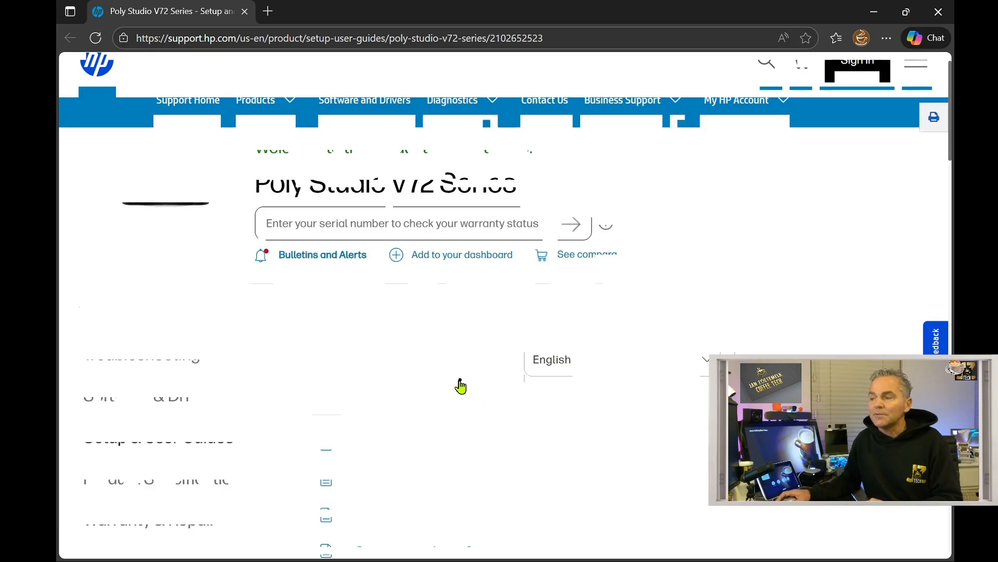
scroll(461, 385, "down", 3)
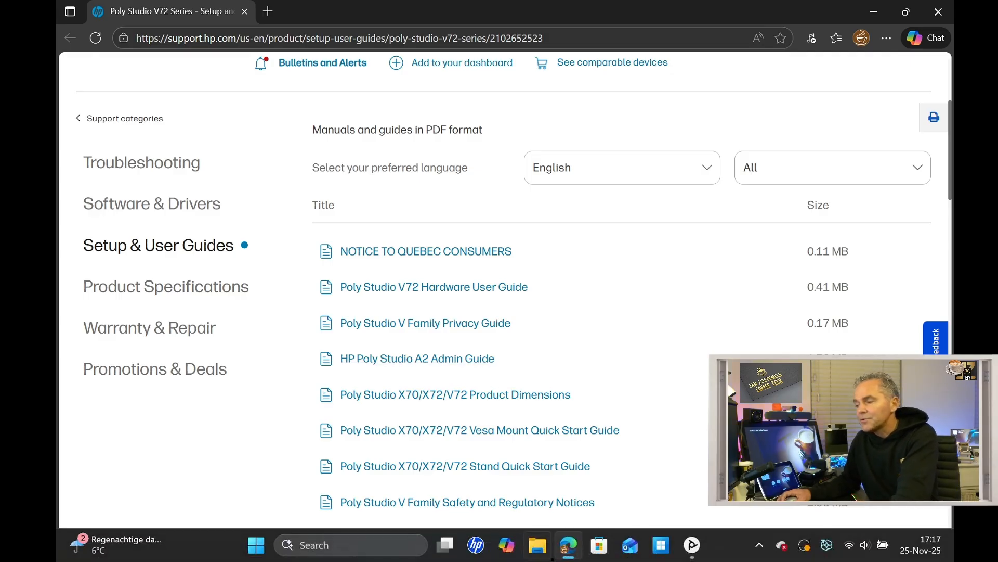
left_click(692, 545)
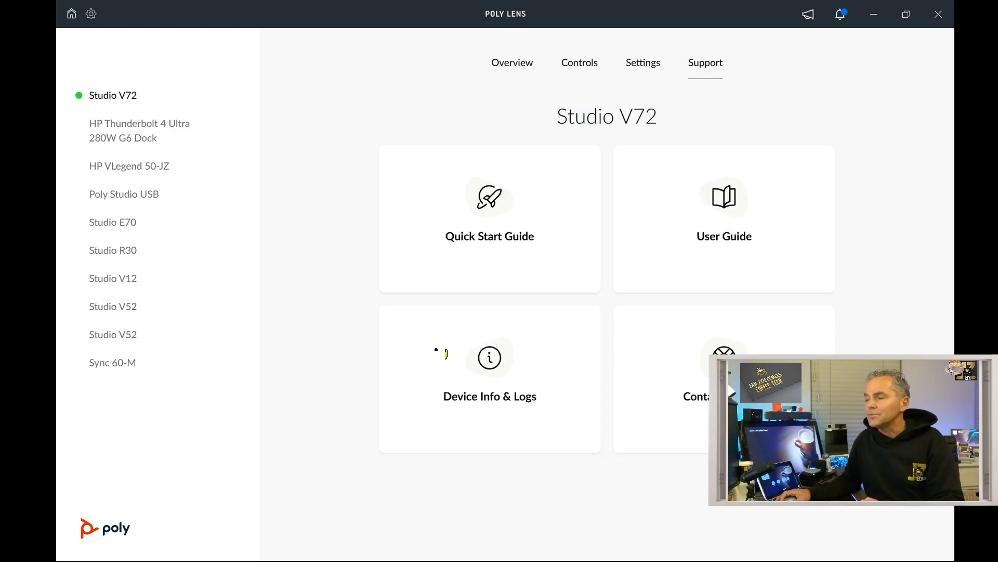
- Check Device Info & Logs and Support Contact, then confirm IP 172.16.254.50 on Overview
left_click(487, 373)
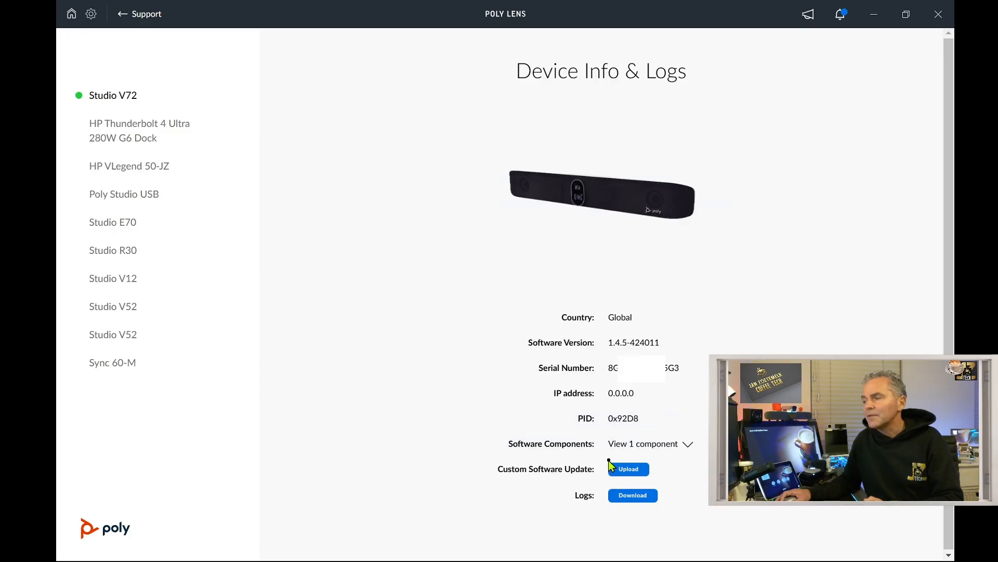
left_click(117, 103)
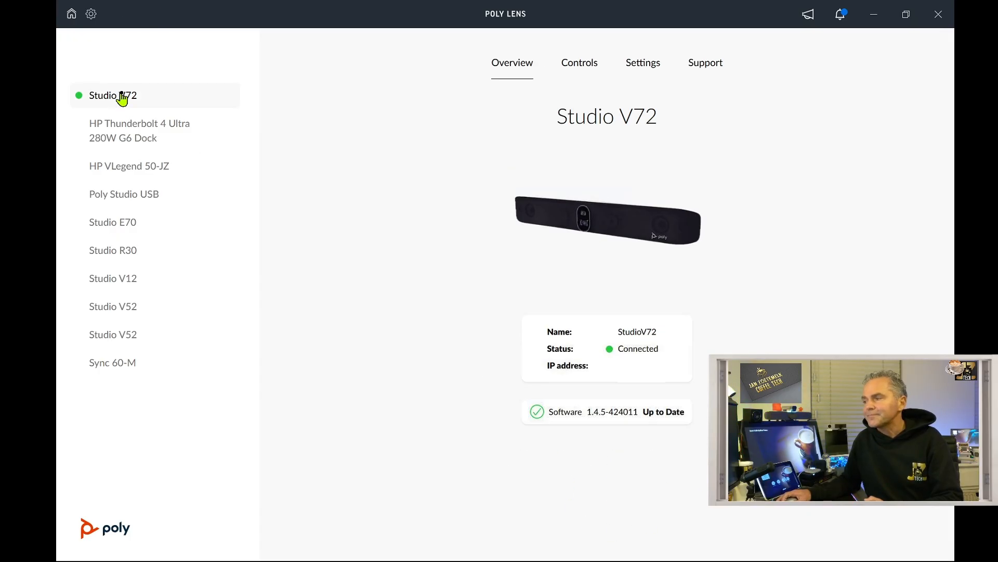
left_click(705, 64)
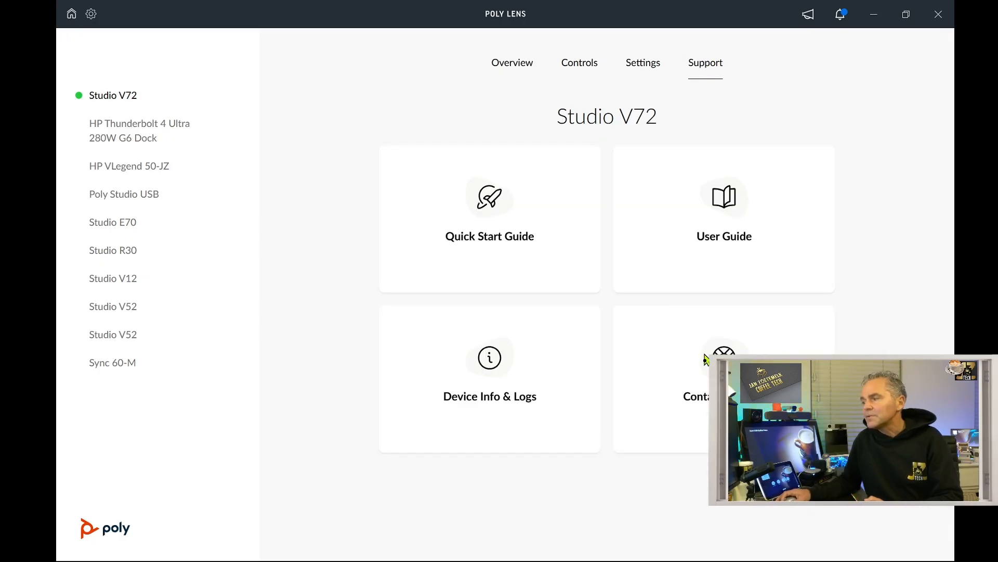
left_click(726, 396)
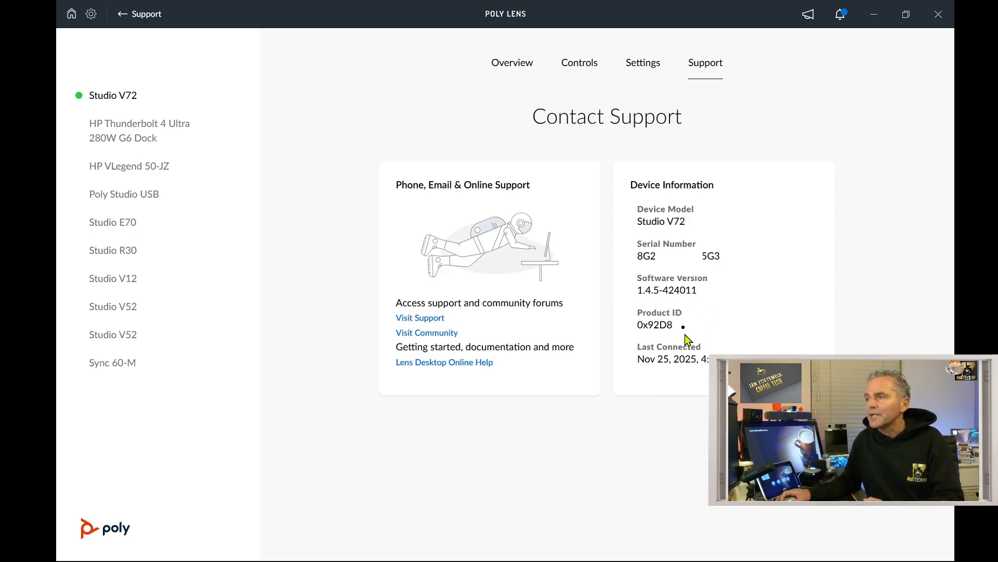
left_click(513, 69)
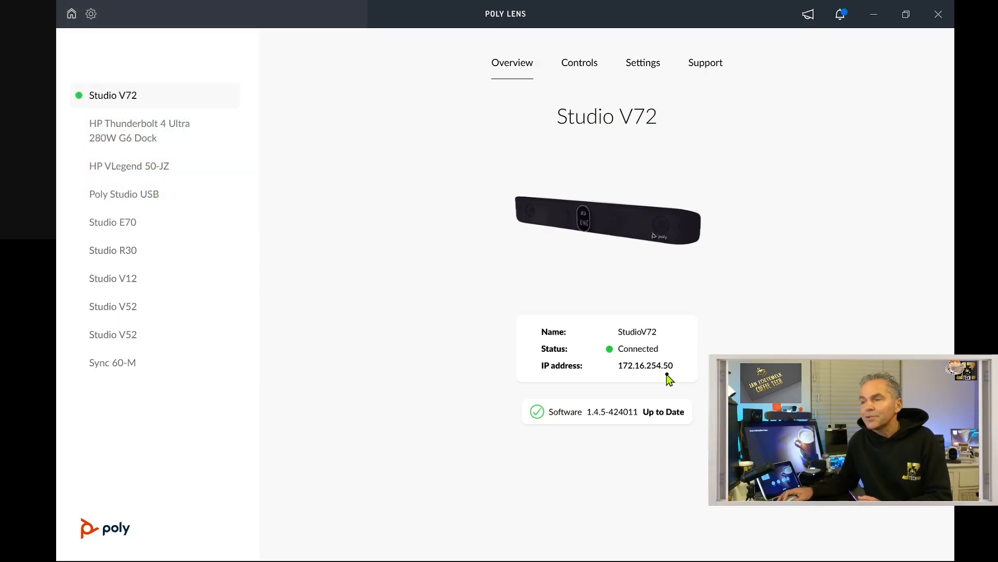
left_click(150, 169)
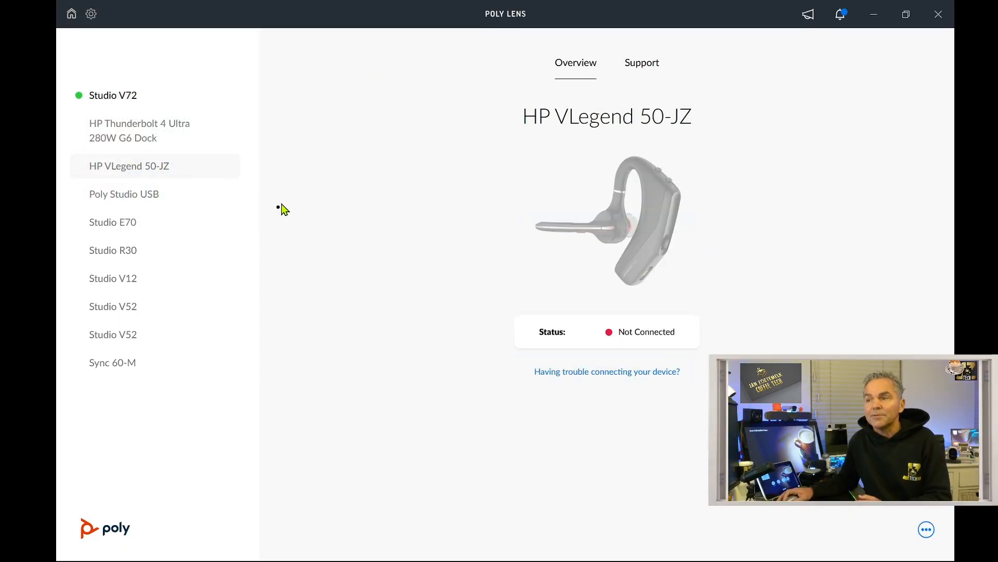
left_click(115, 101)
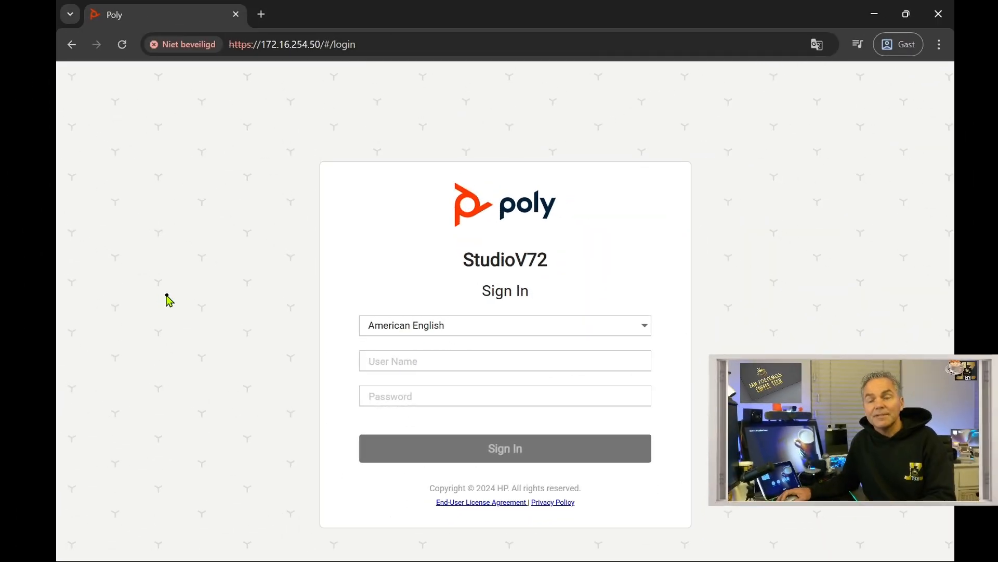
- Sign in to the StudioV72 web admin with the administrator credentials and dismiss the last-login notice
left_click(407, 363)
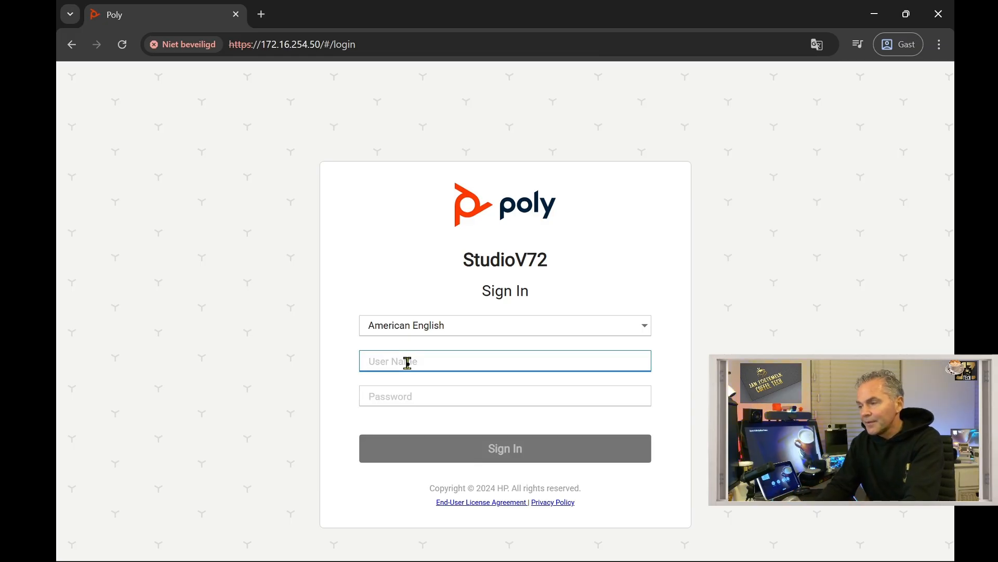
type("admin")
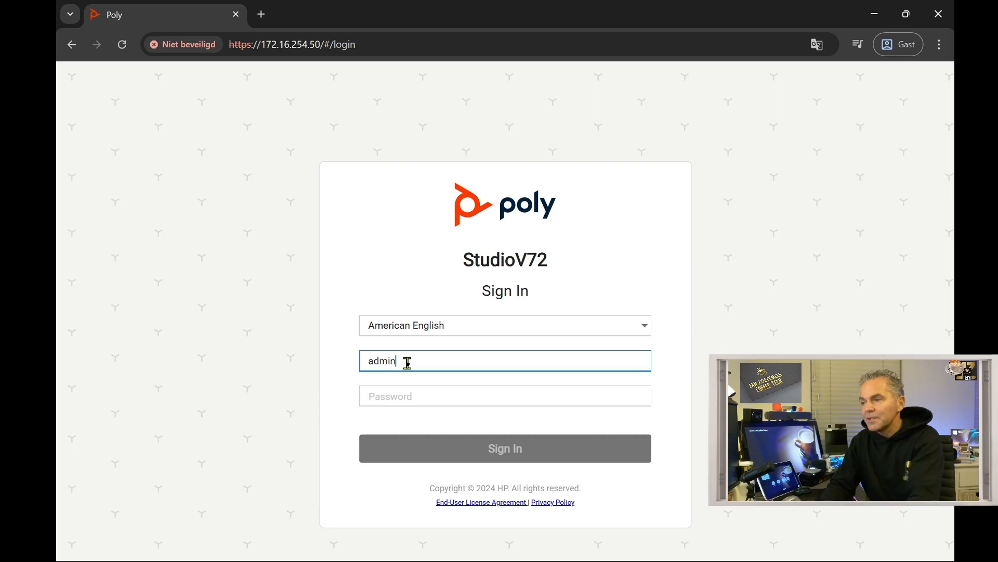
key("Tab")
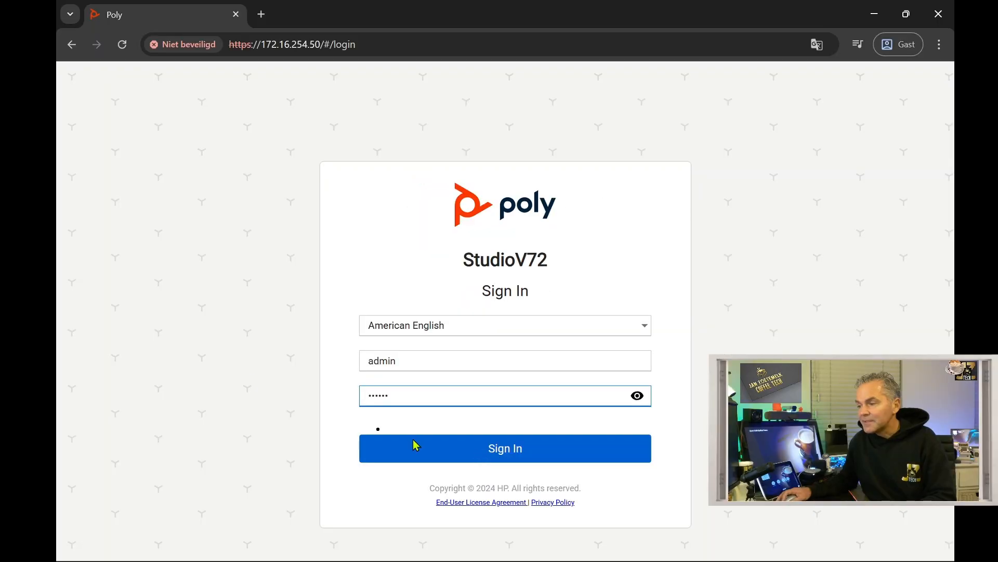
left_click(416, 444)
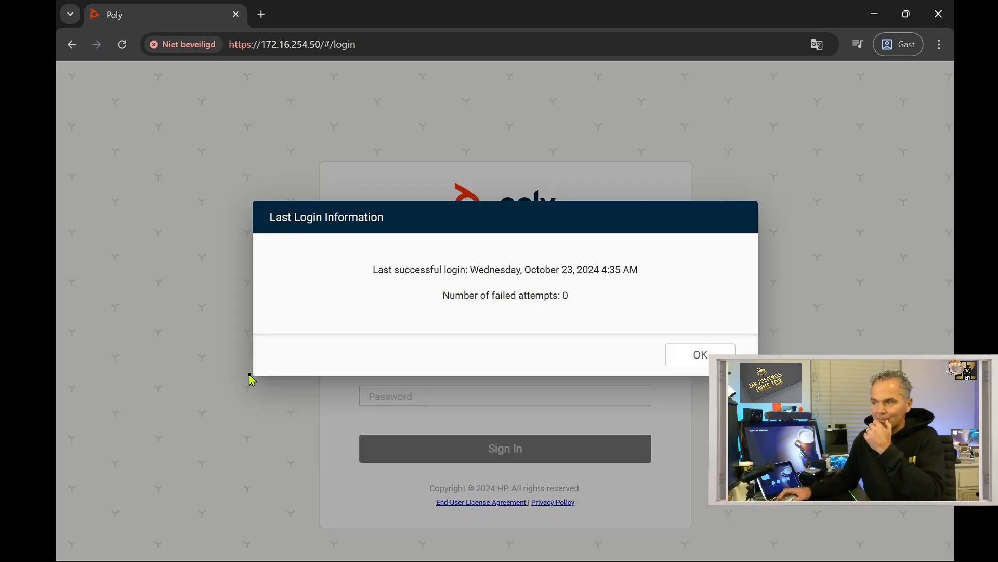
left_click(684, 361)
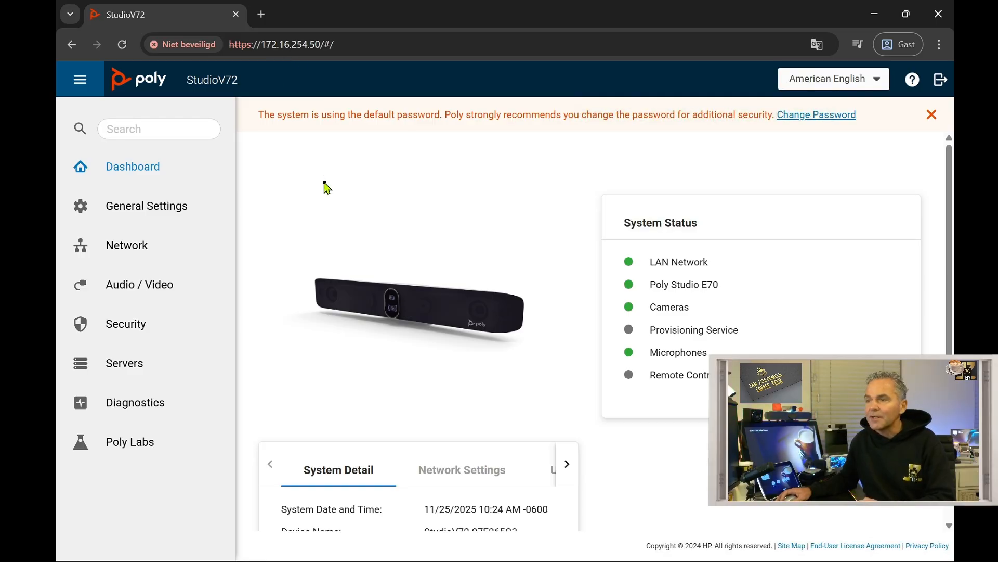
- Review Device Management: the E70 runs 1.11.1.540003, with update 1.14.0-560082 available
left_click(136, 207)
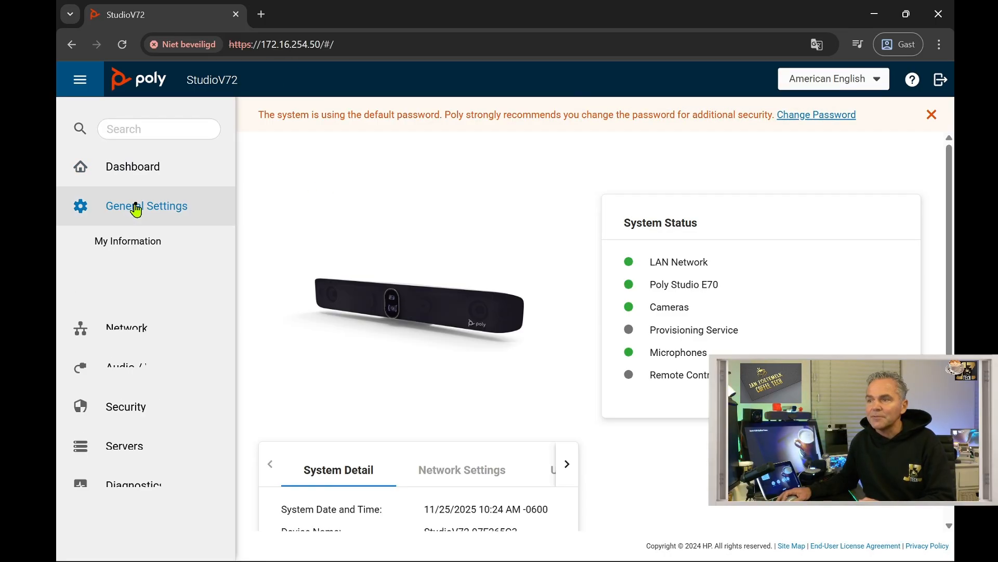
left_click(139, 364)
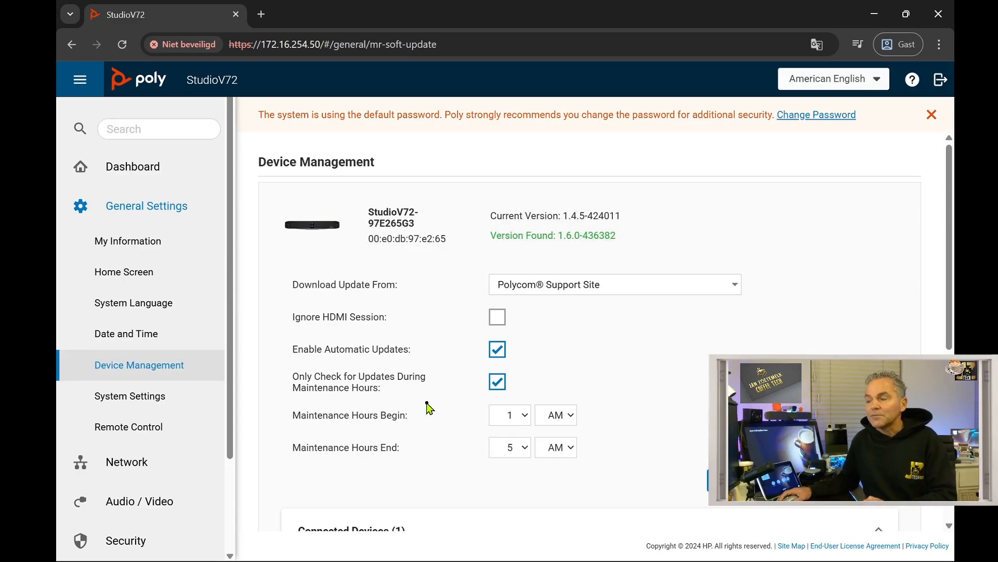
scroll(427, 408, "down", 3)
scroll(426, 405, "down", 3)
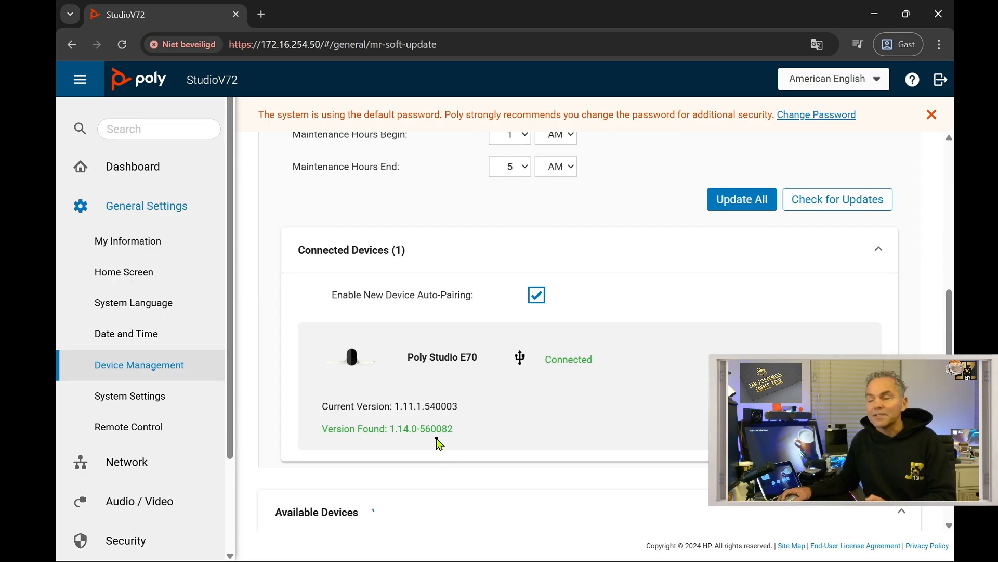
scroll(437, 442, "up", 3)
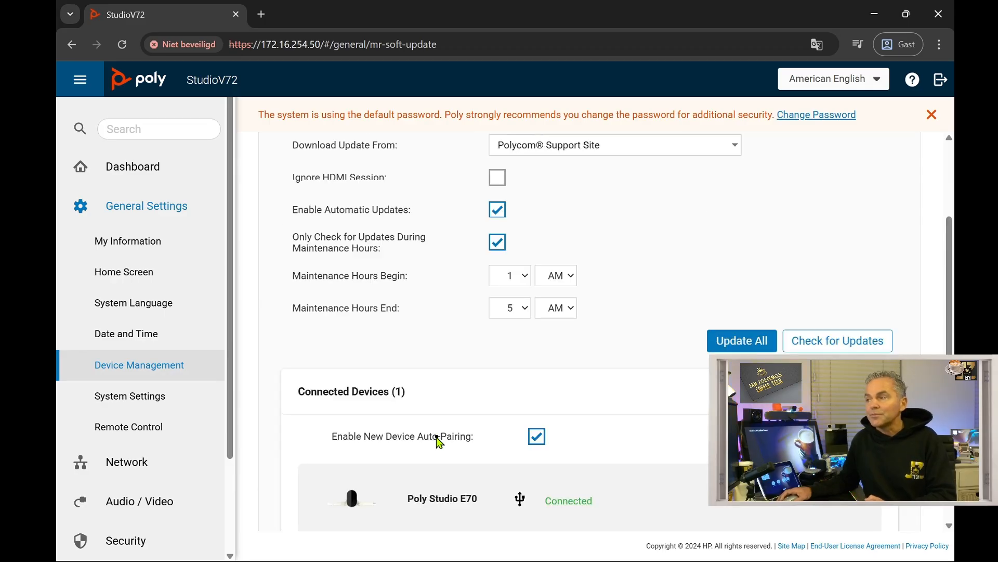
scroll(477, 235, "up", 3)
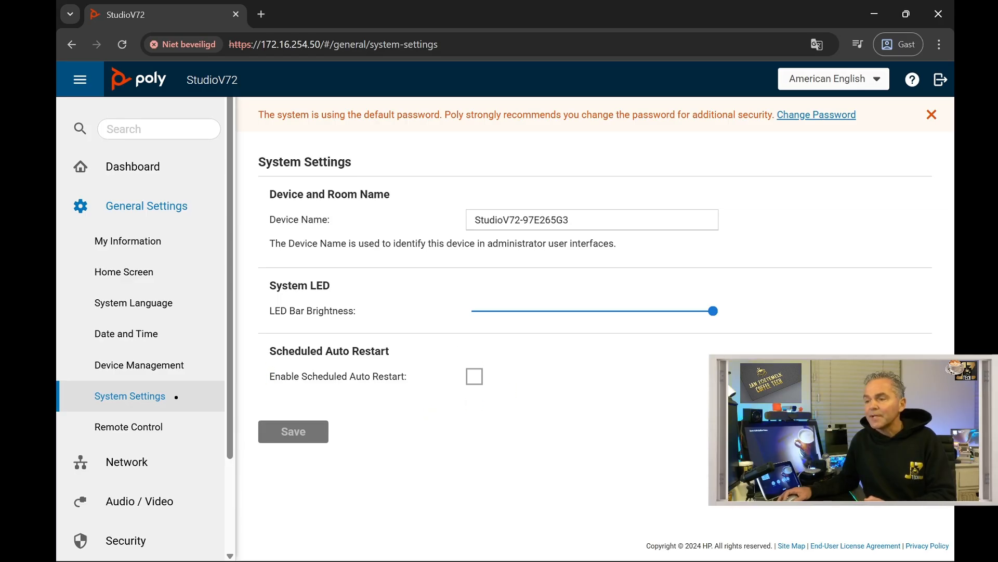
- Confirm no remote control is paired, then expand the Network settings group
left_click(138, 428)
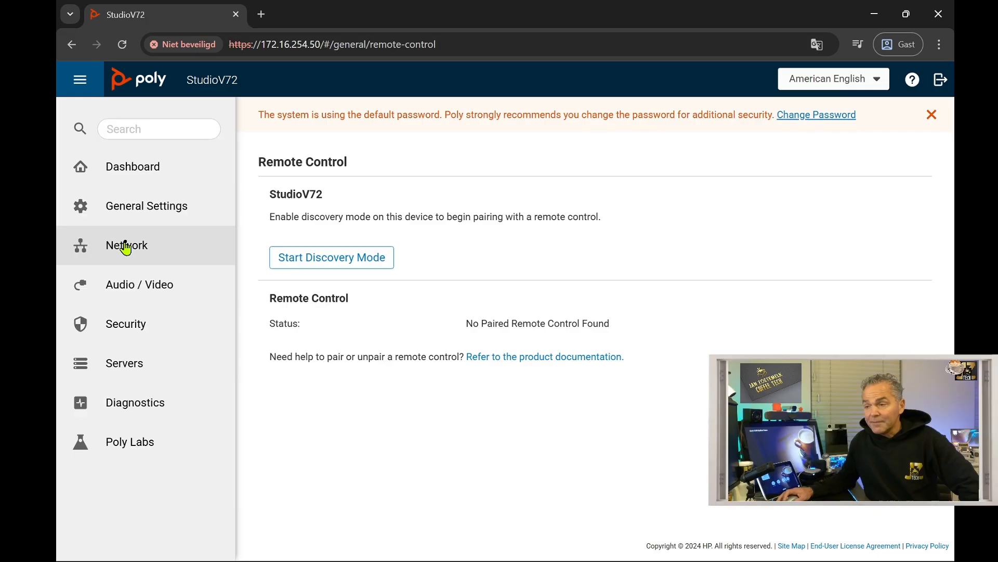
left_click(125, 242)
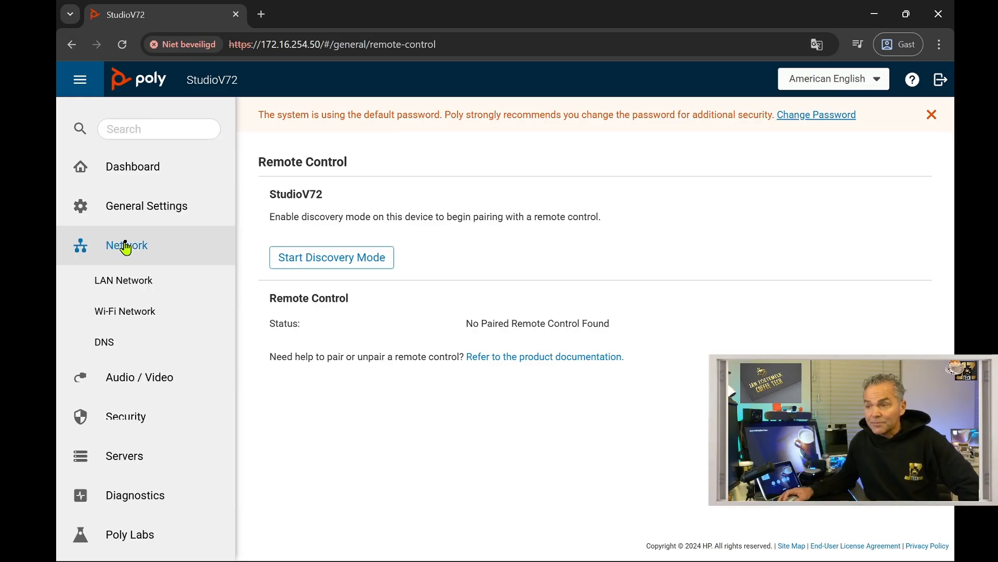
- Review the LAN, Wi-Fi and DNS settings, with DNS server 172.16.254.1
left_click(134, 287)
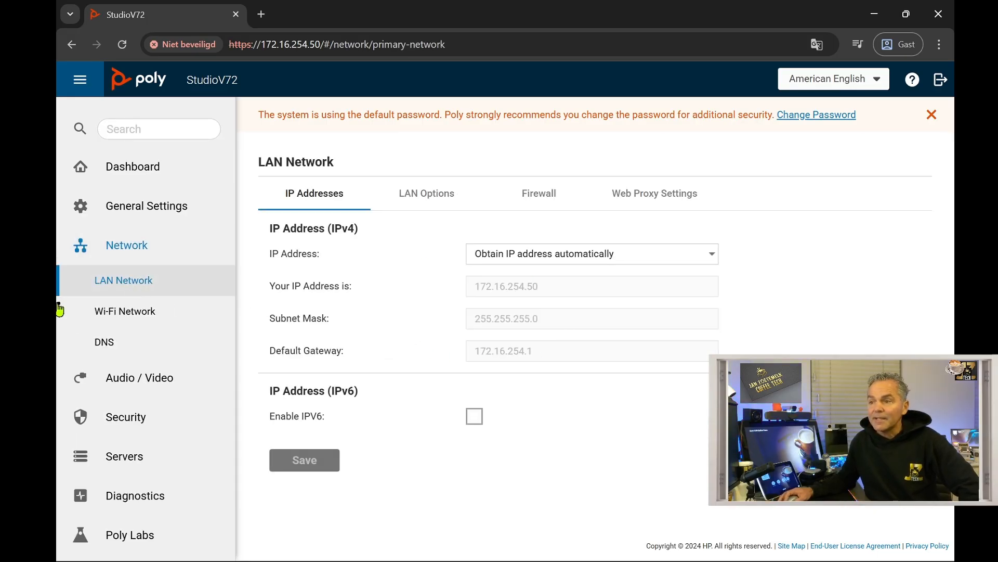
left_click(122, 322)
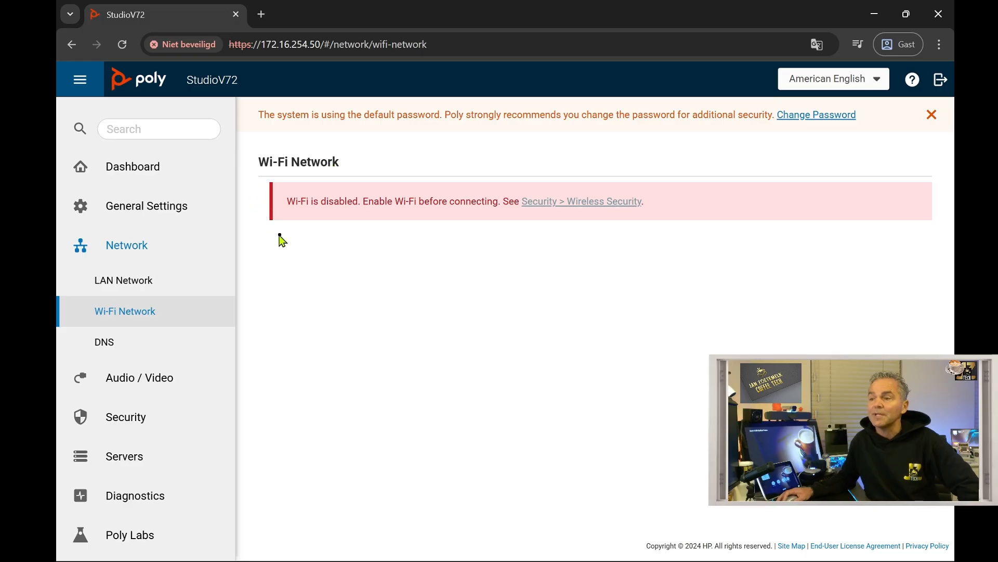
left_click(115, 345)
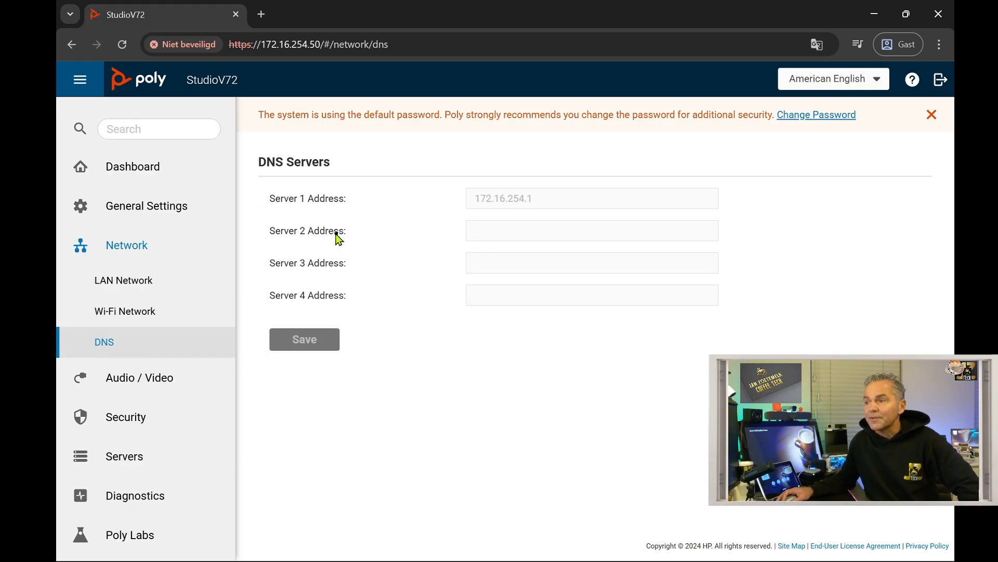
left_click(122, 385)
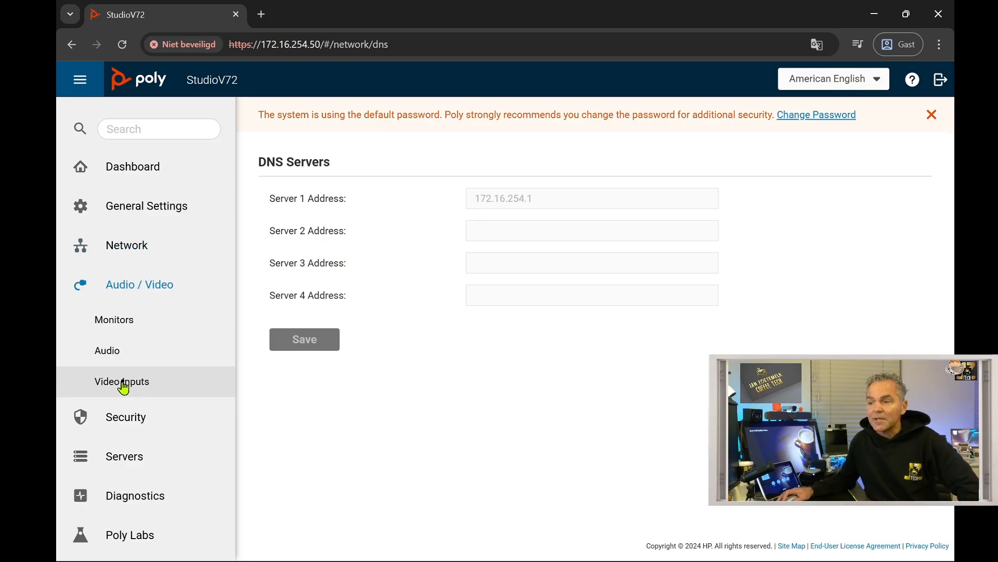
- Review the Monitors settings, then view the Audio page showing NoiseBlockAI v2
left_click(125, 327)
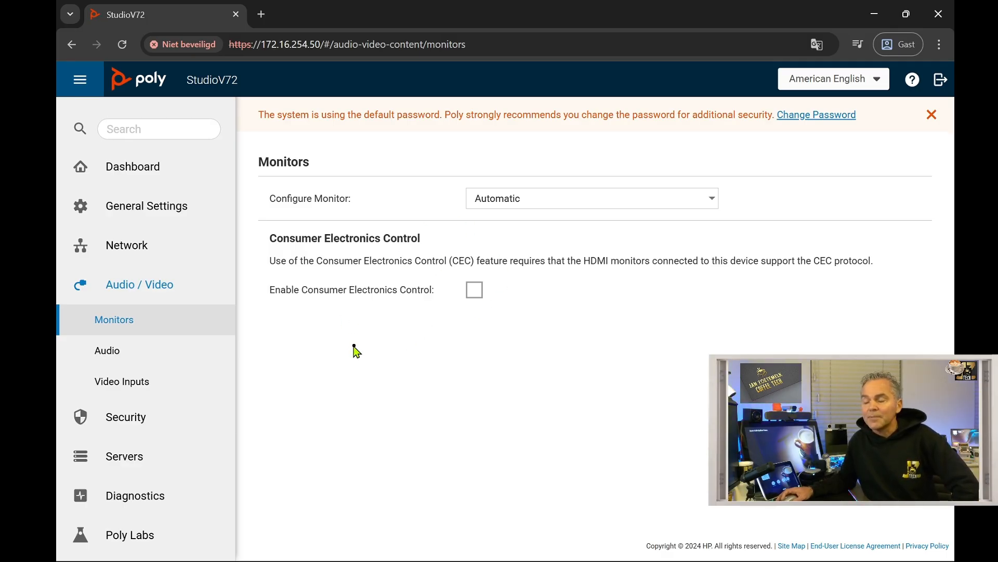
left_click(136, 357)
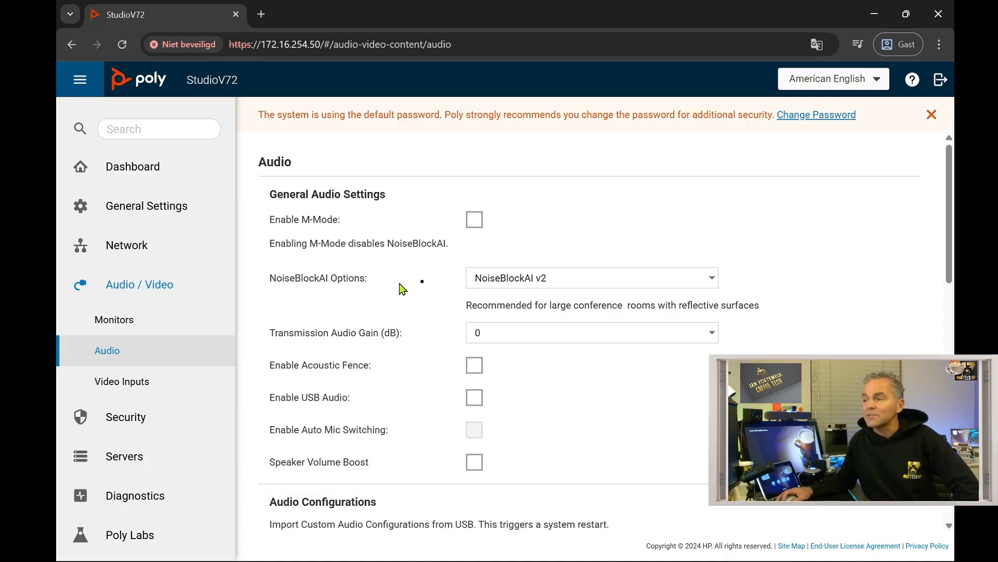
- Keep NoiseBlockAI v2 as the noise option and review the remaining audio settings
left_click(529, 281)
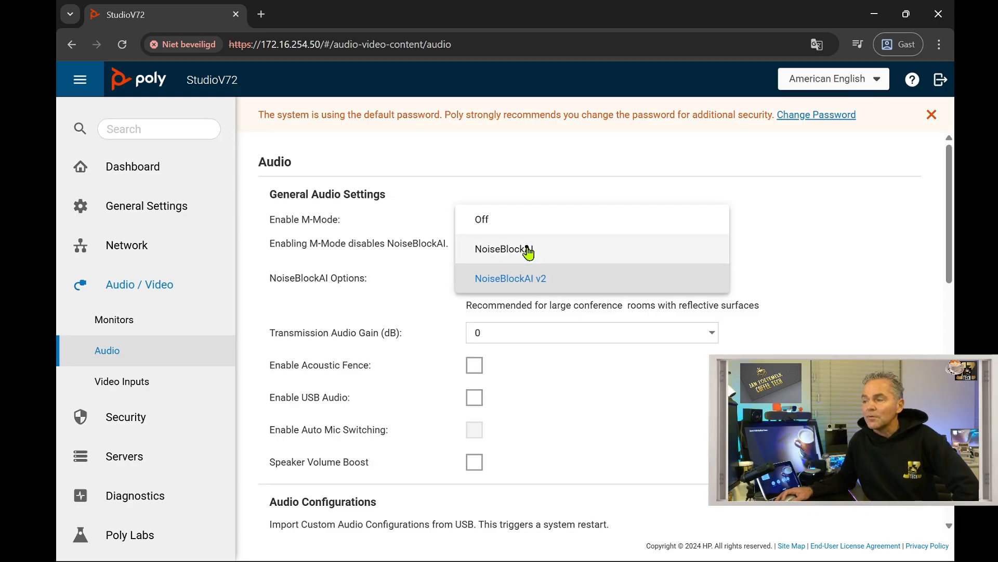
left_click(347, 283)
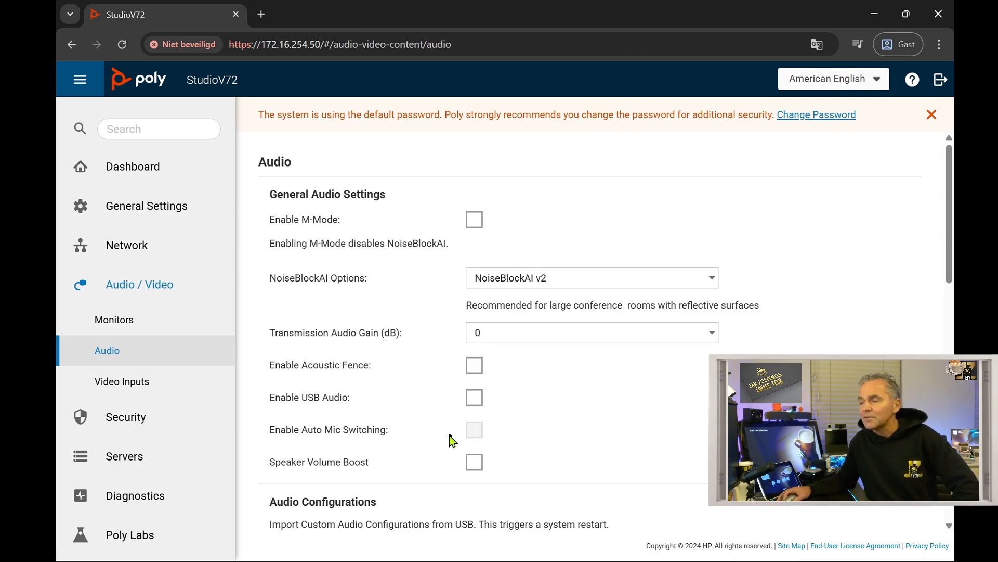
scroll(341, 465, "down", 3)
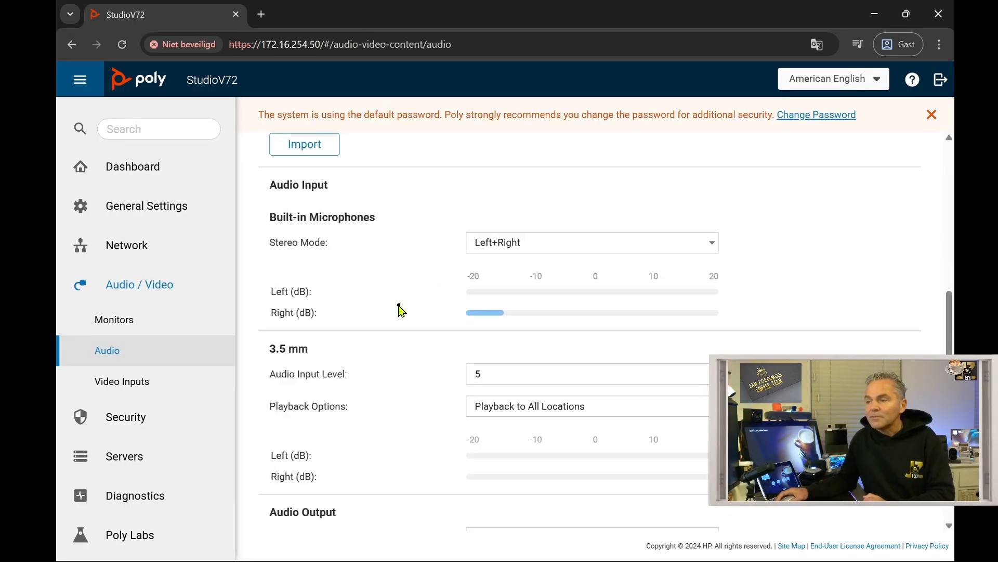
scroll(385, 356, "down", 1)
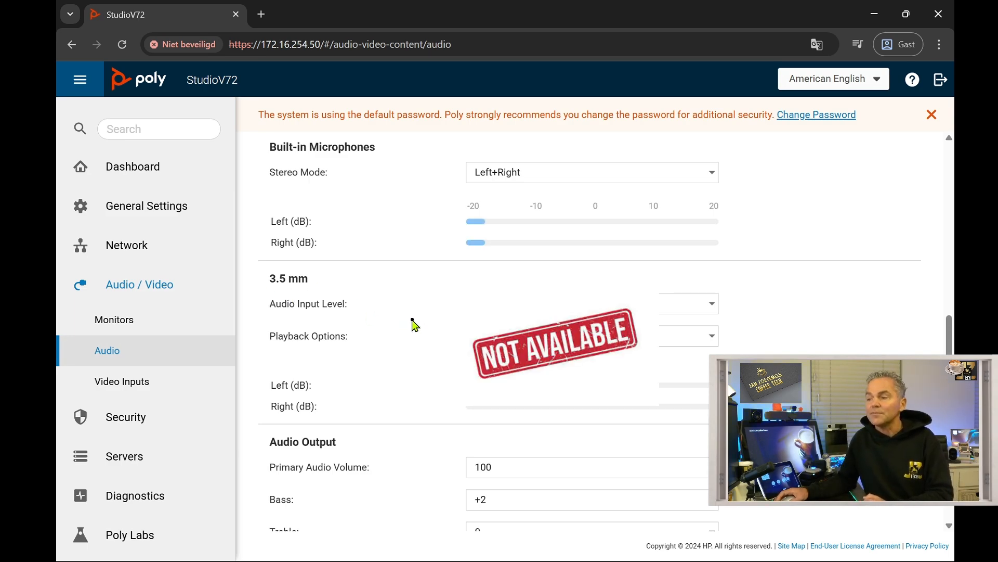
scroll(404, 409, "down", 2)
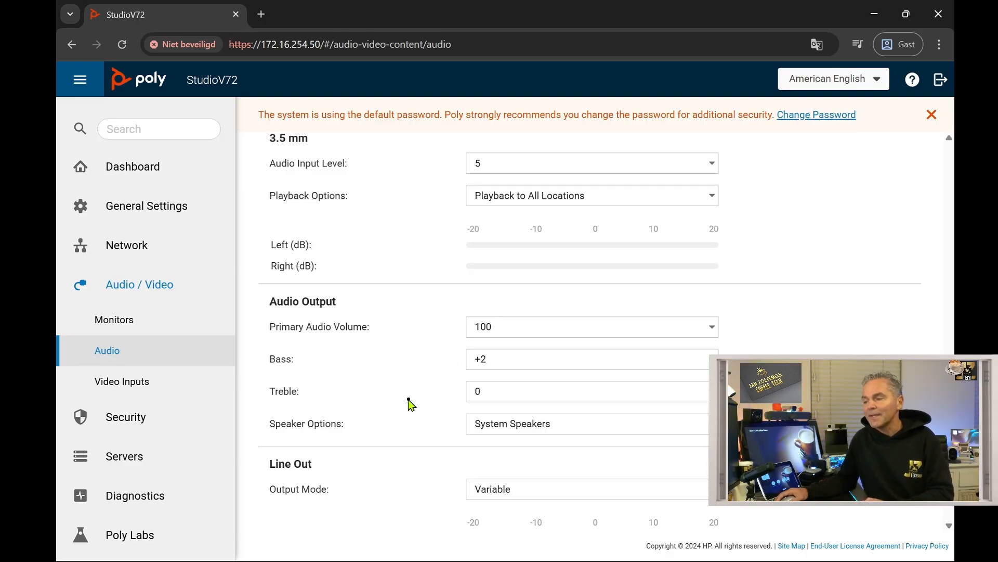
scroll(411, 404, "down", 1)
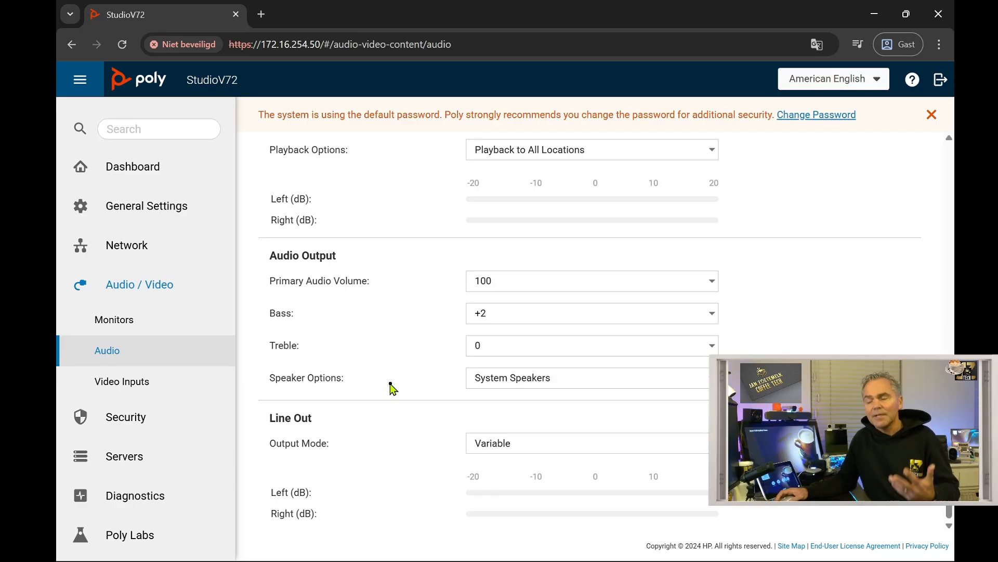
left_click(130, 385)
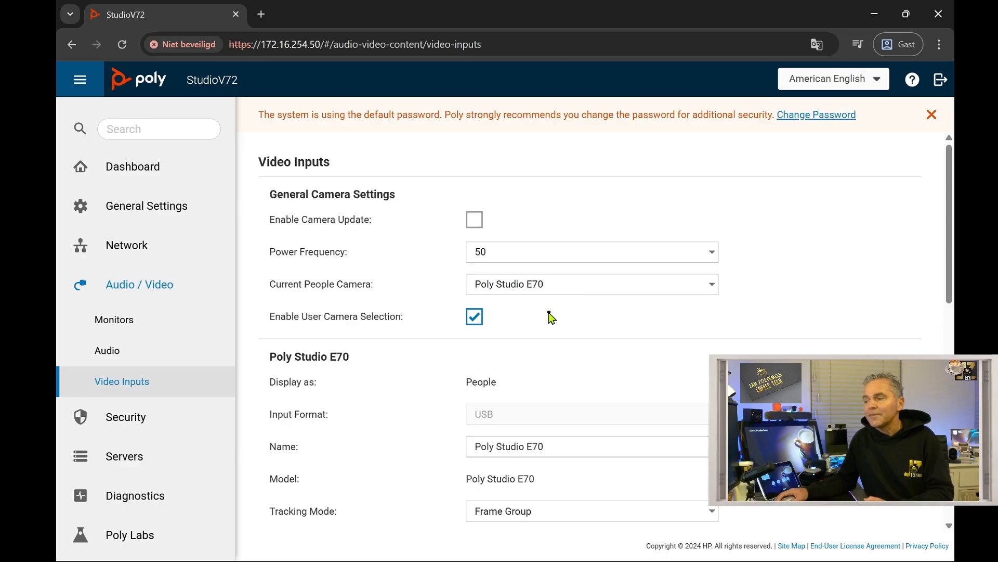
- Keep Frame Group tracking on the E70 and review its 15 by 15 feet DirectorAI perimeter
scroll(547, 315, "down", 1)
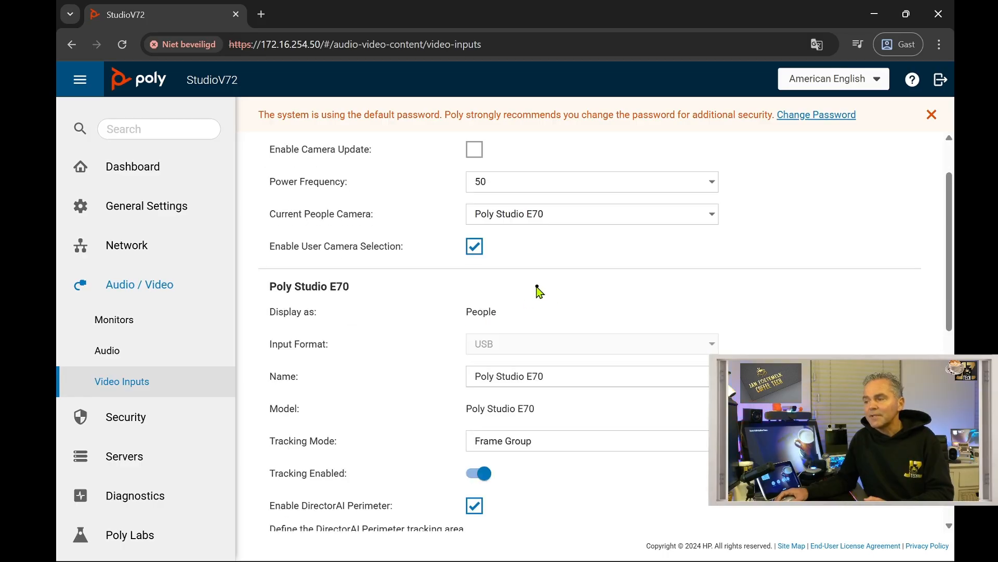
scroll(408, 335, "down", 1)
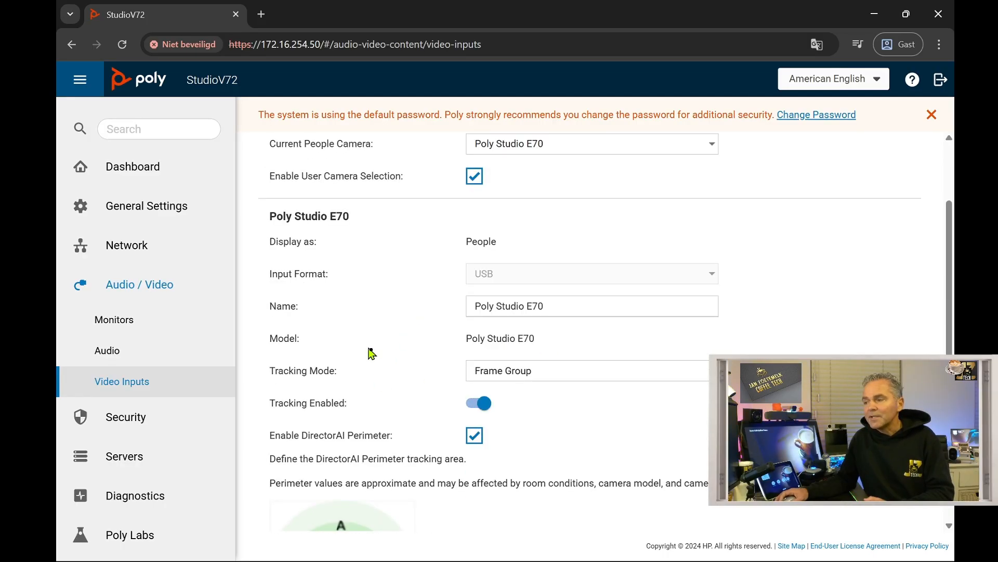
left_click(543, 375)
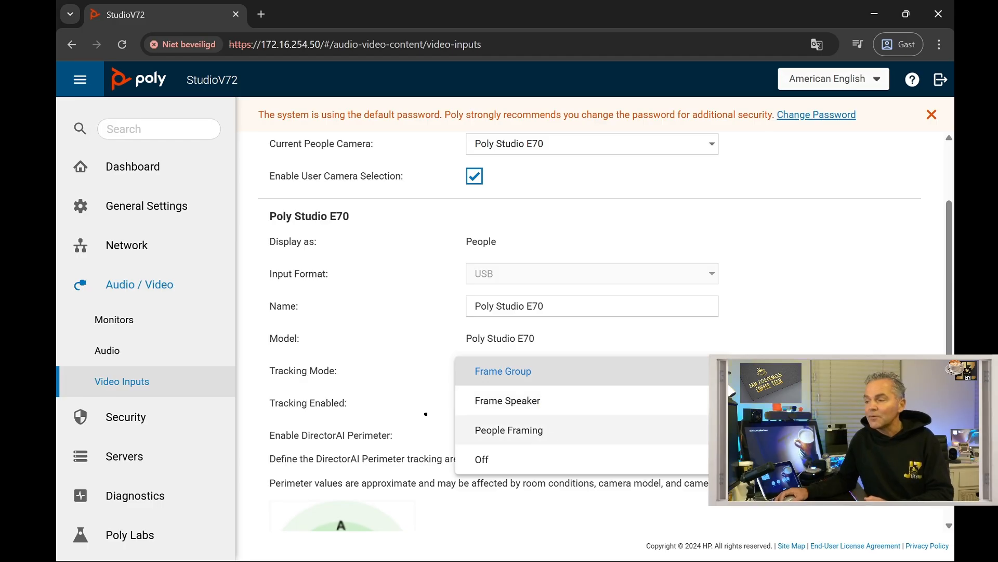
left_click(372, 370)
scroll(373, 371, "down", 2)
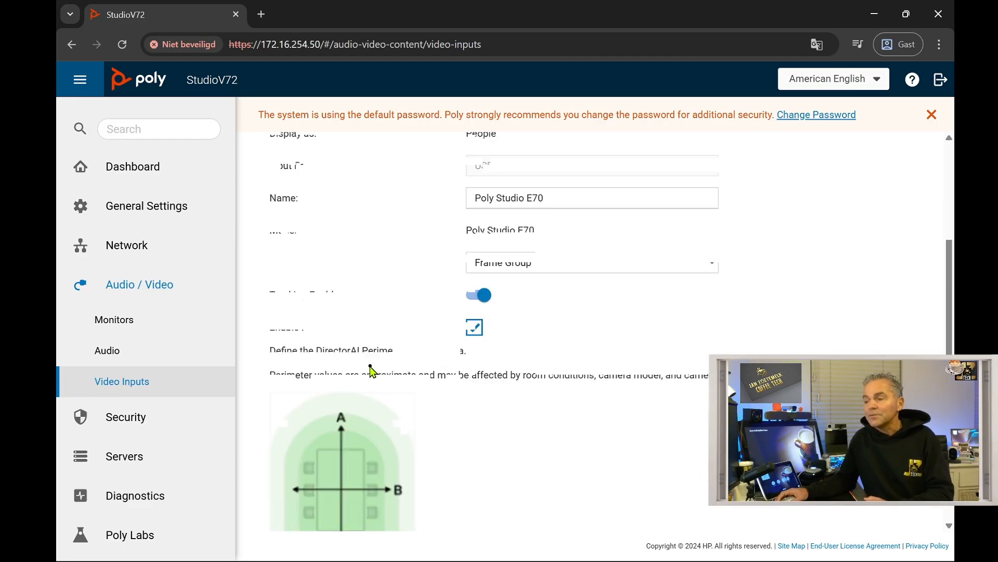
scroll(343, 361, "down", 2)
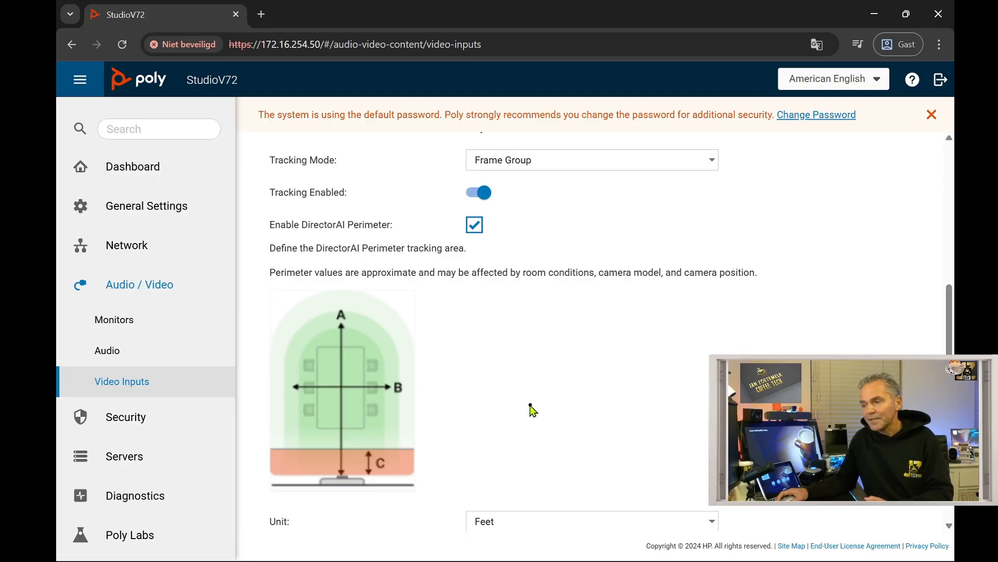
scroll(530, 407, "down", 4)
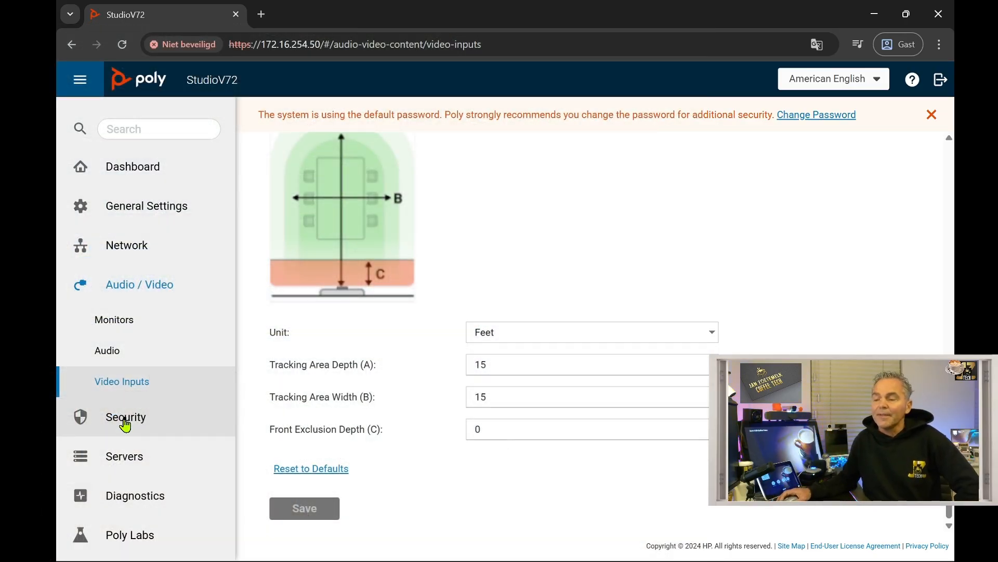
- Under Security > Servers, review the Provisioning Server (provisioning disabled) and Cloud pages
left_click(119, 417)
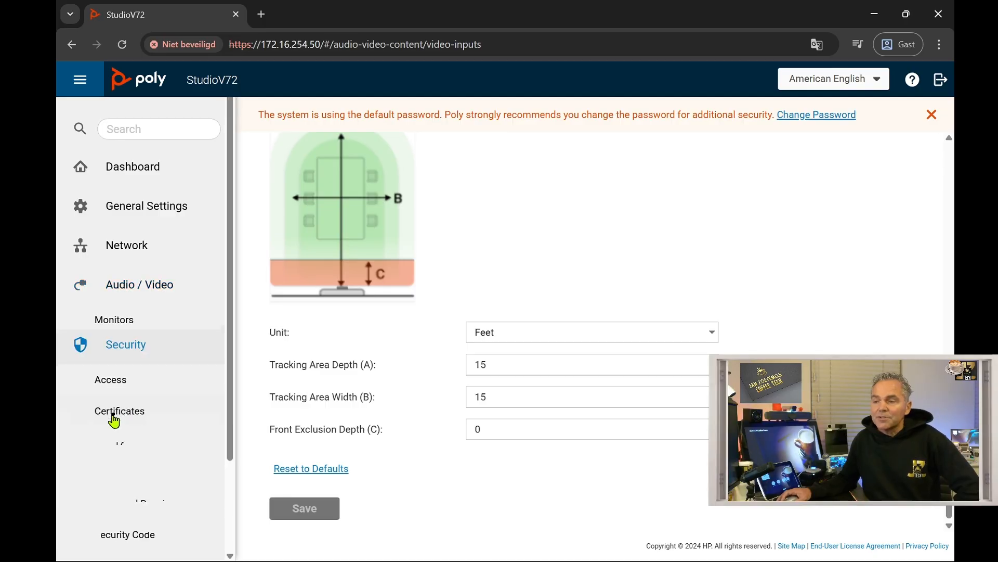
scroll(145, 425, "down", 1)
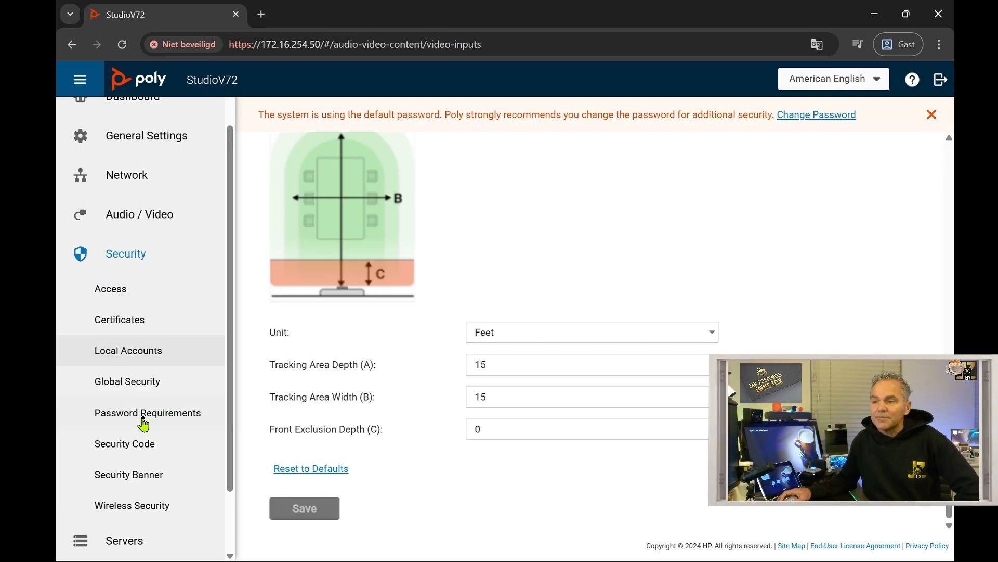
scroll(143, 422, "down", 1)
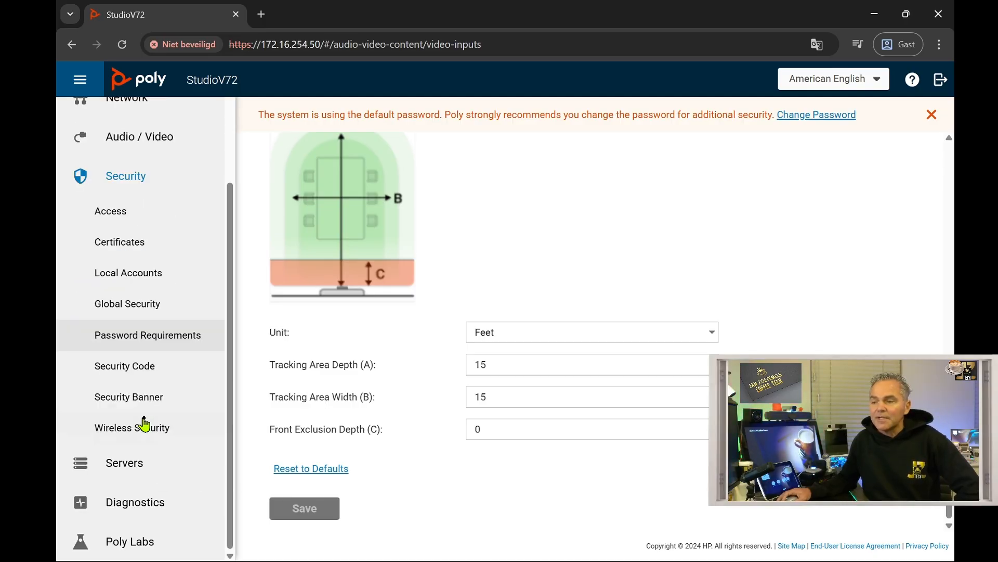
left_click(128, 468)
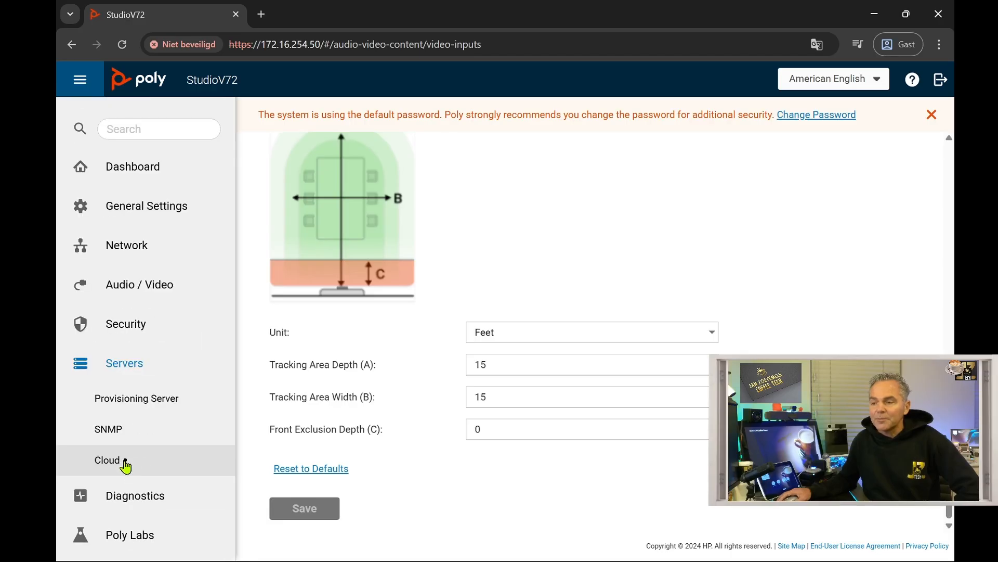
left_click(140, 406)
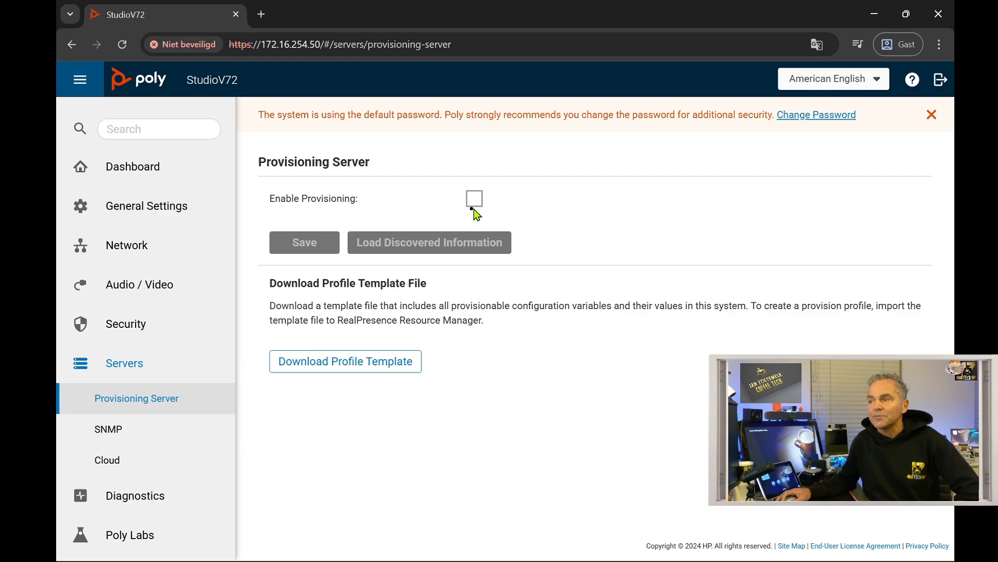
left_click(119, 462)
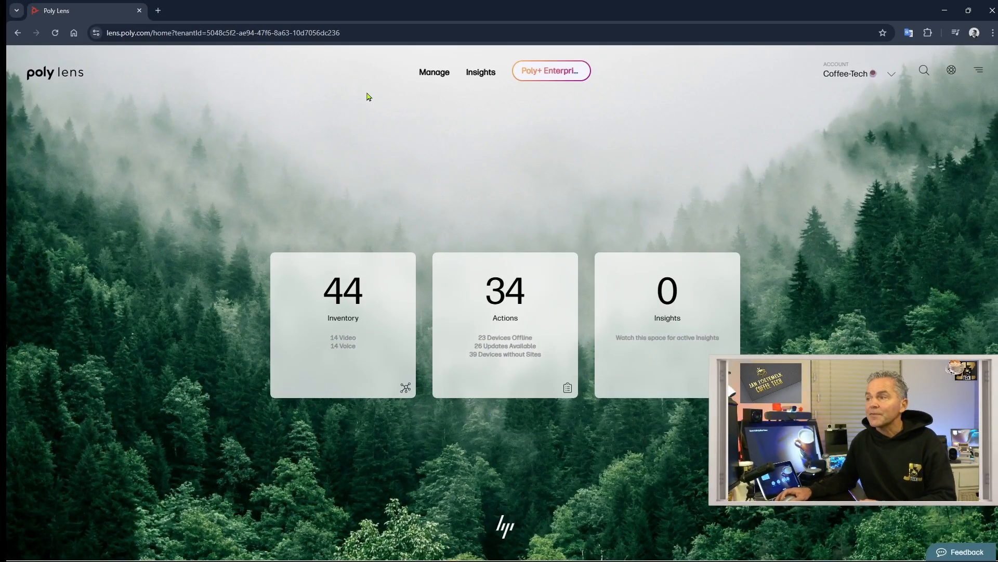
- Start a PIN-based single-device registration from Manage > Register Device
left_click(439, 76)
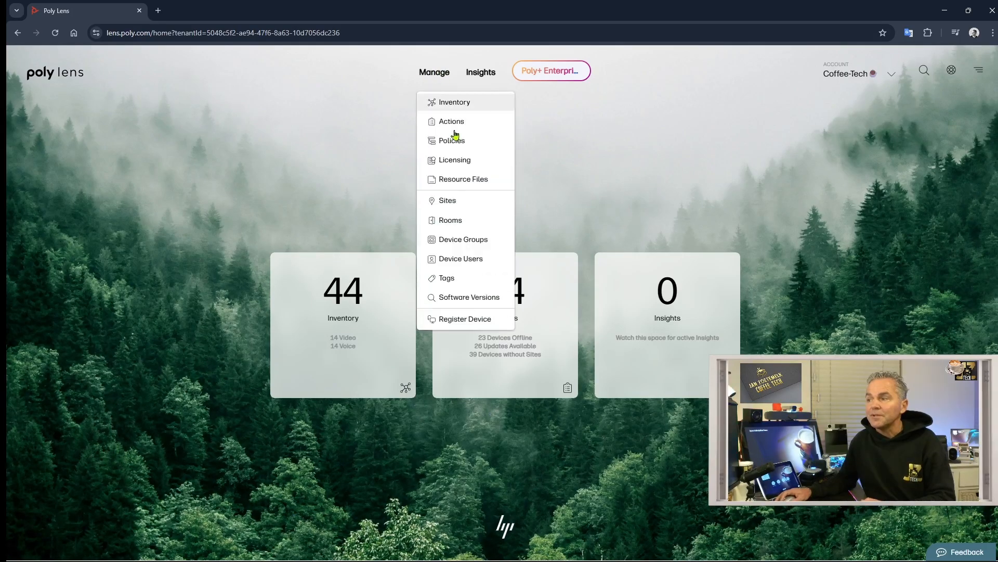
left_click(502, 323)
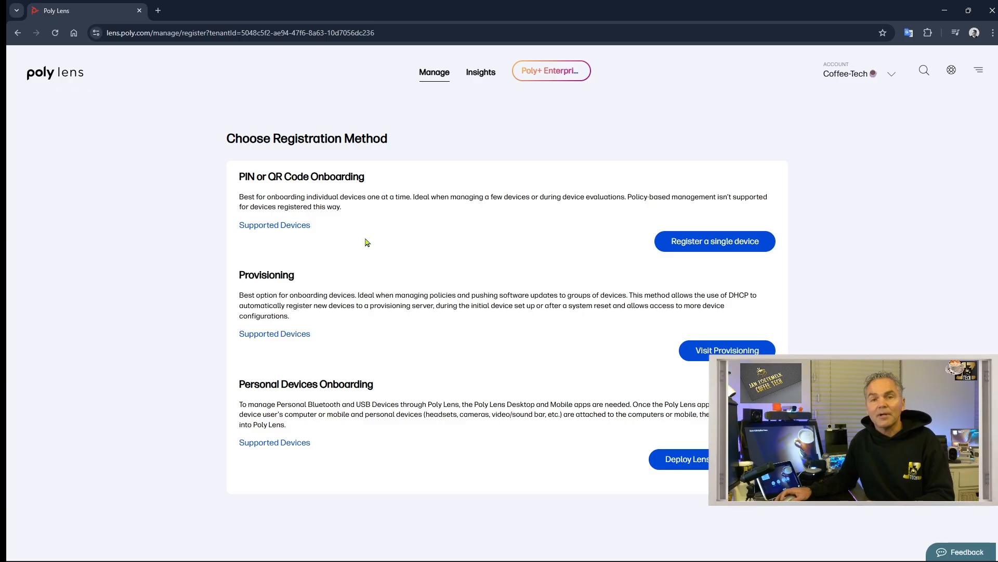
left_click(701, 242)
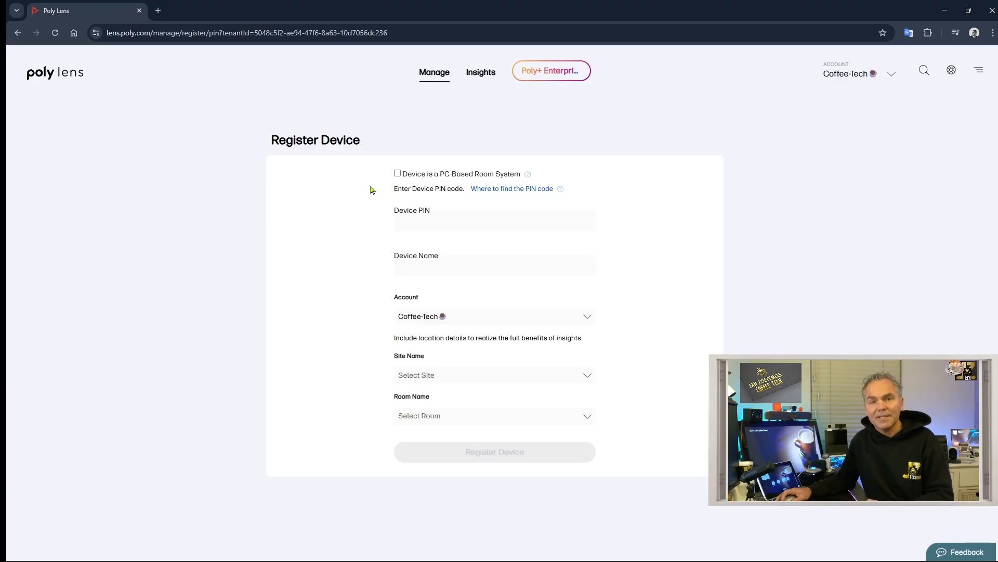
- Paste the camera's registration PIN and name the device 'StudioV72-CoffeeJan'
left_click(433, 220)
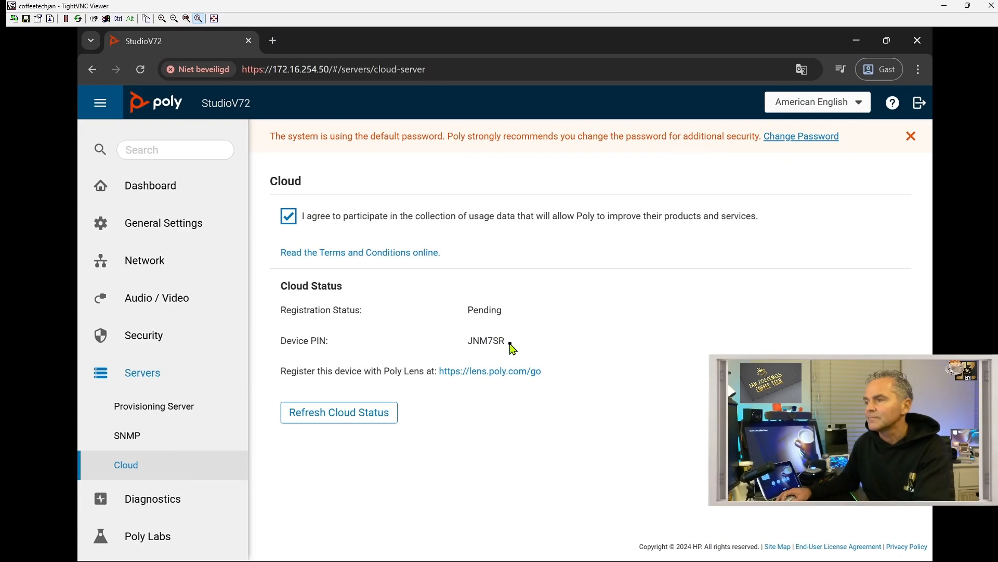
double_click(510, 343)
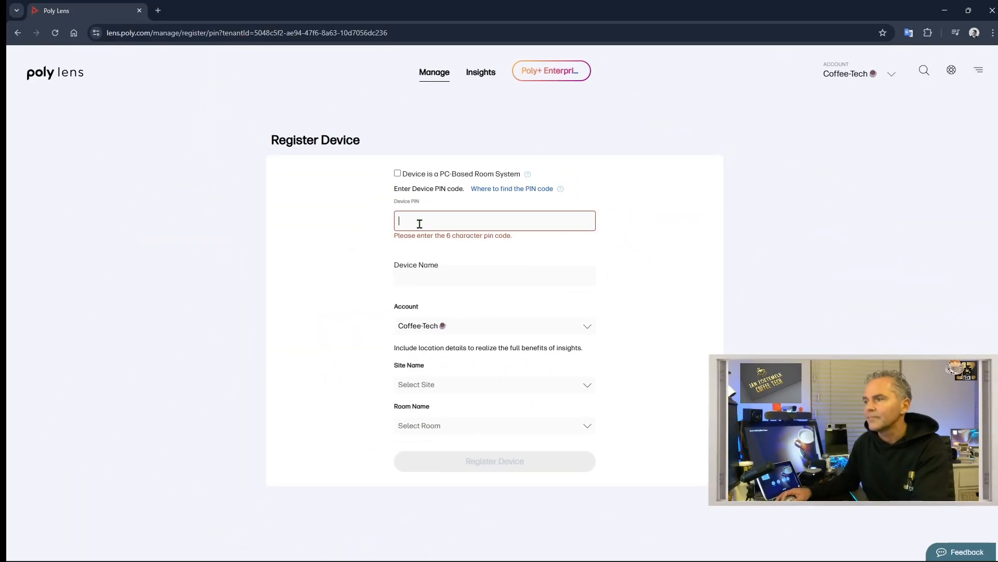
type("JNM7SR")
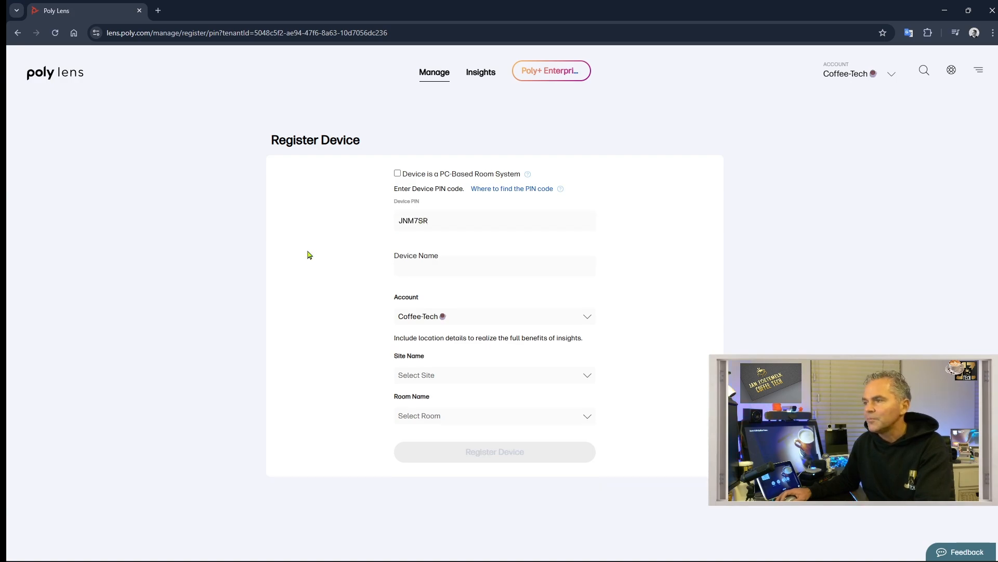
left_click(428, 267)
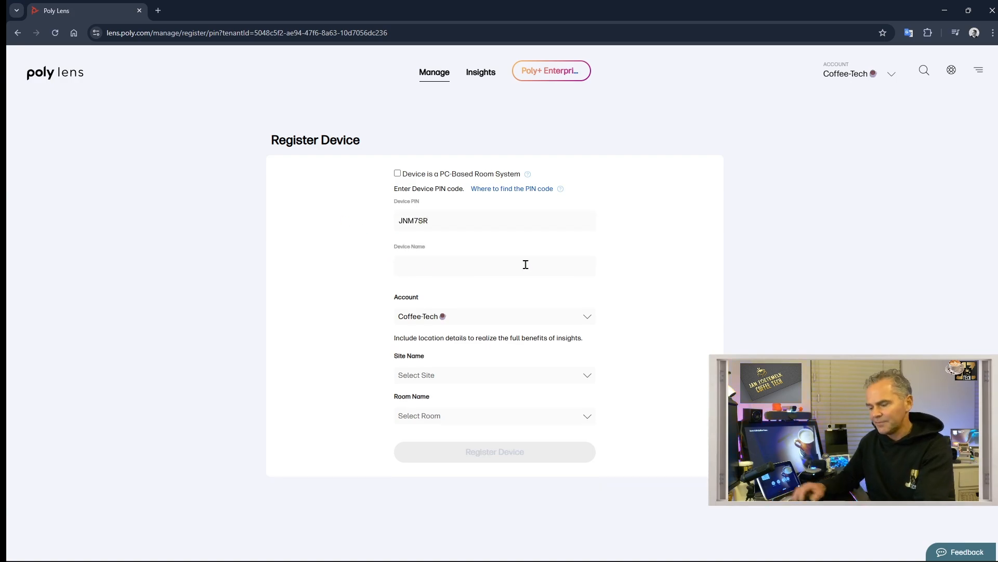
type("StudioV72")
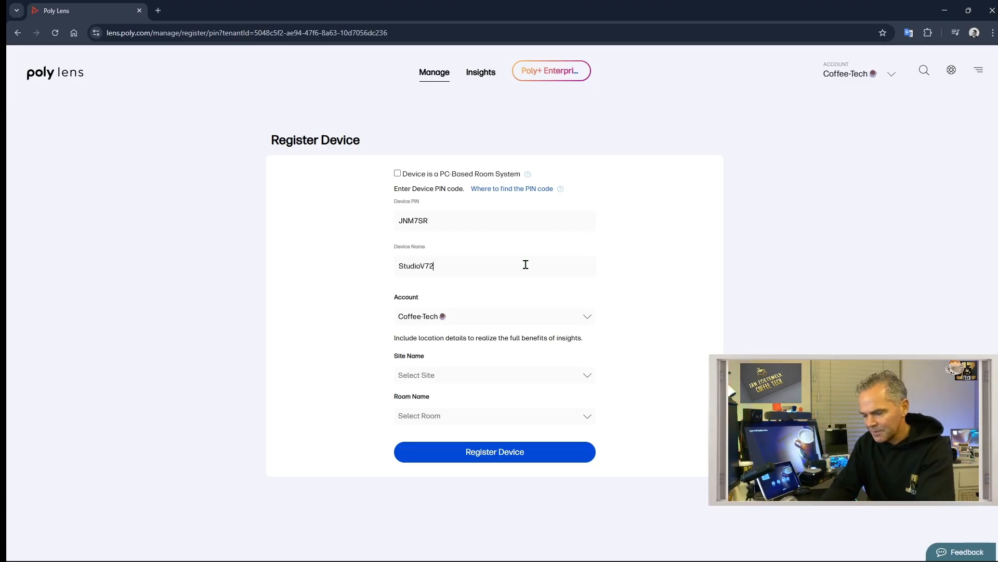
type("-Coffee")
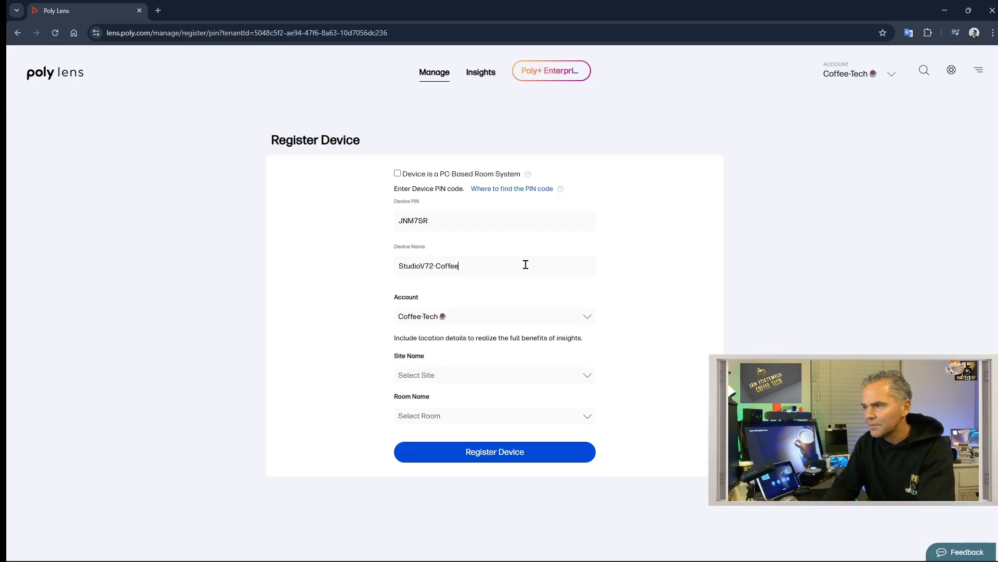
type("Jan")
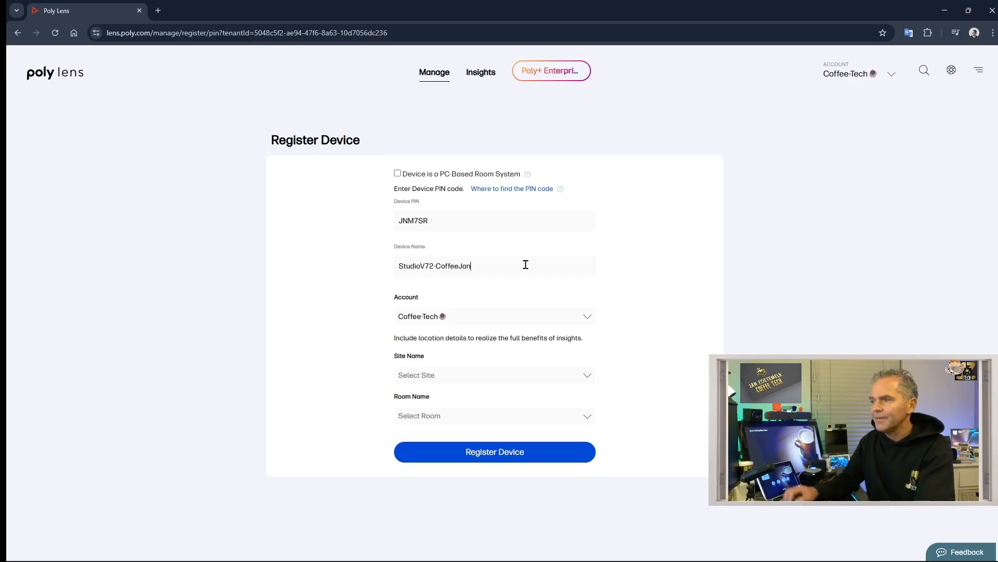
- Assign the device to Coffee-Site's Coffee Teams Room and submit the registration
left_click(450, 373)
left_click(445, 400)
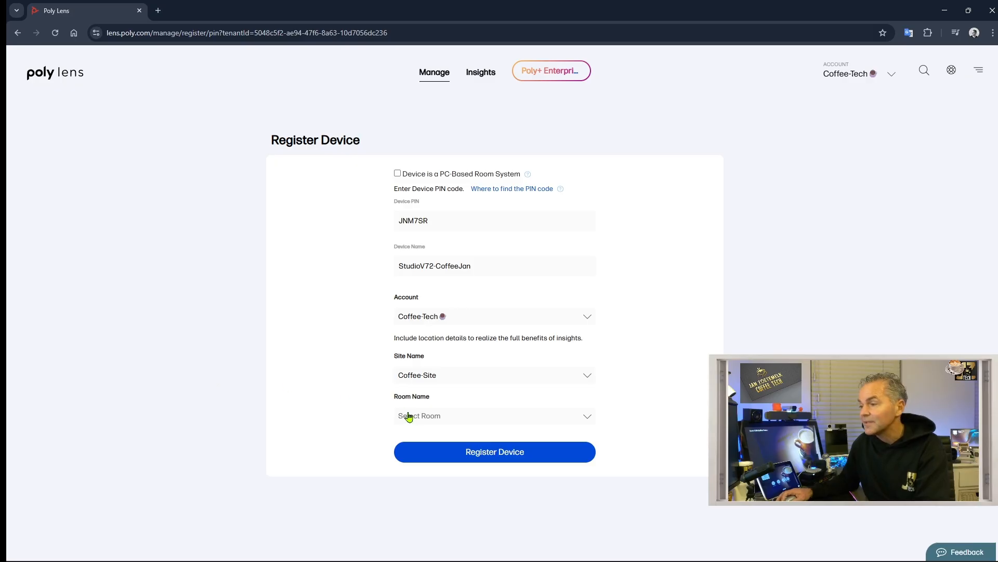
left_click(446, 415)
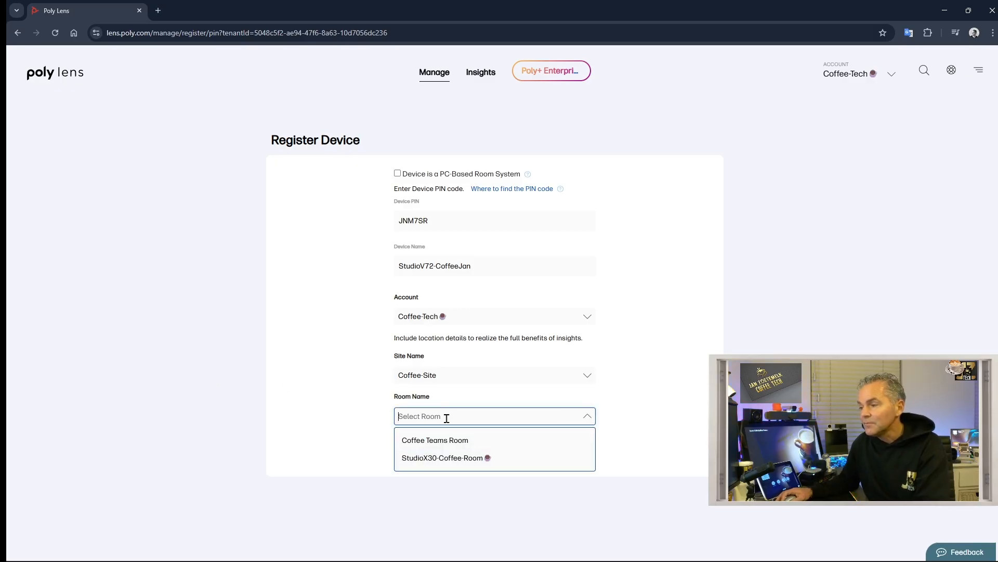
left_click(448, 441)
scroll(344, 412, "down", 2)
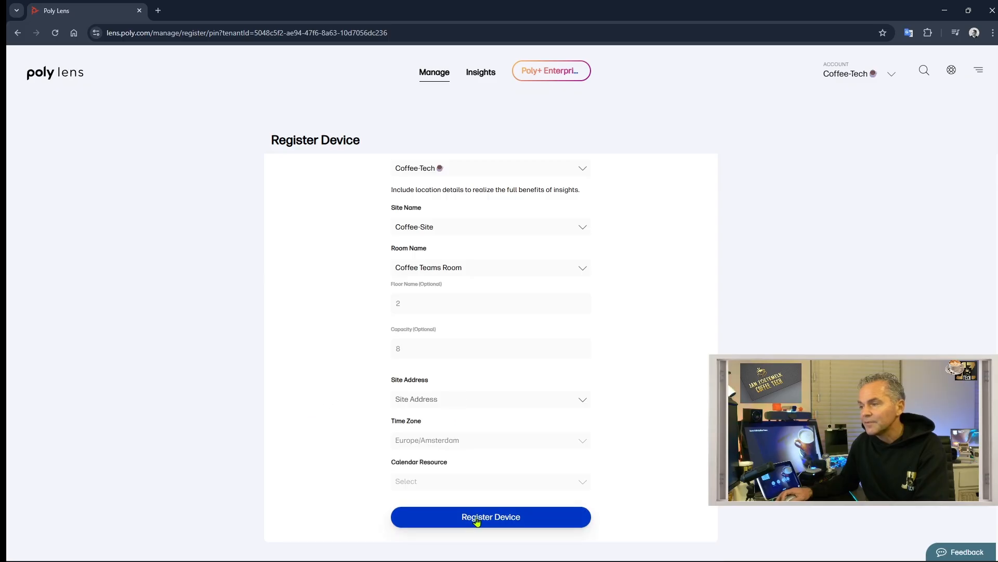
left_click(476, 520)
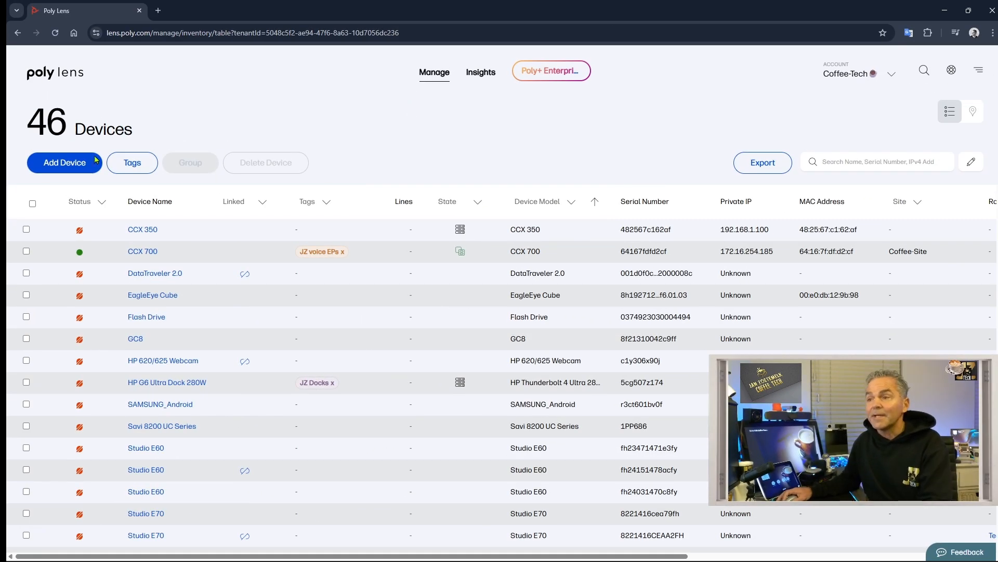
- Filter the inventory to Online devices and open the new Studio V72's details page
left_click(84, 204)
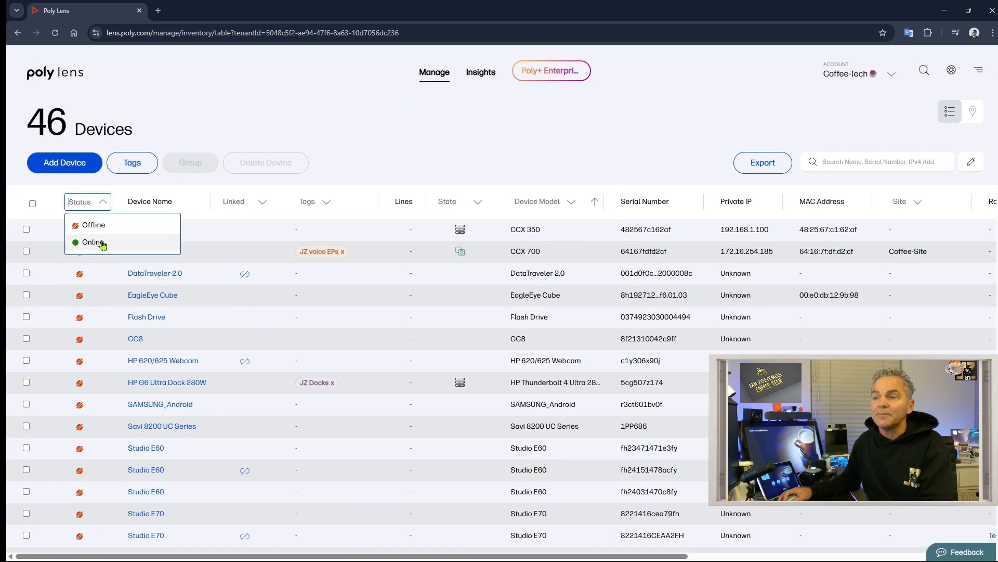
left_click(104, 242)
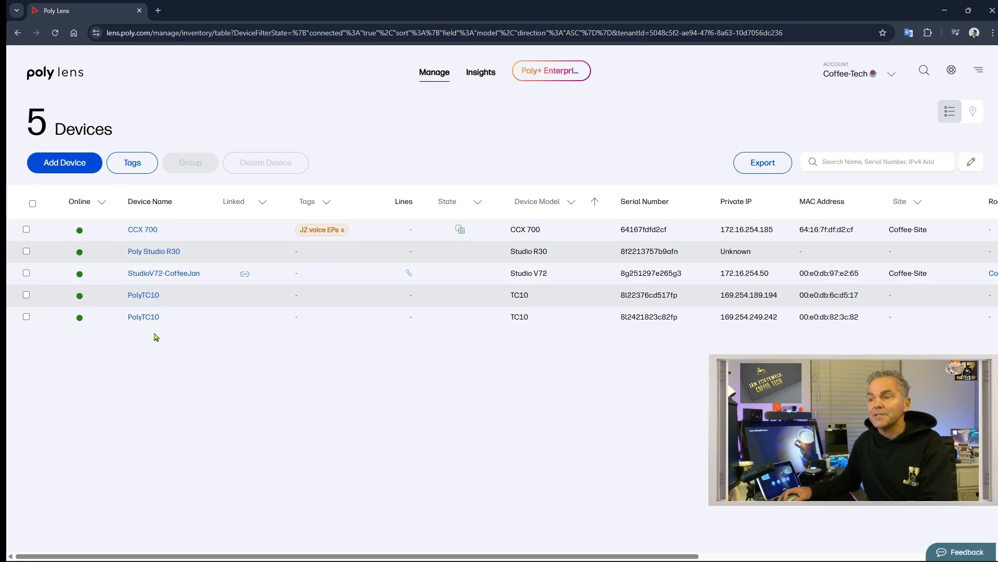
left_click(165, 276)
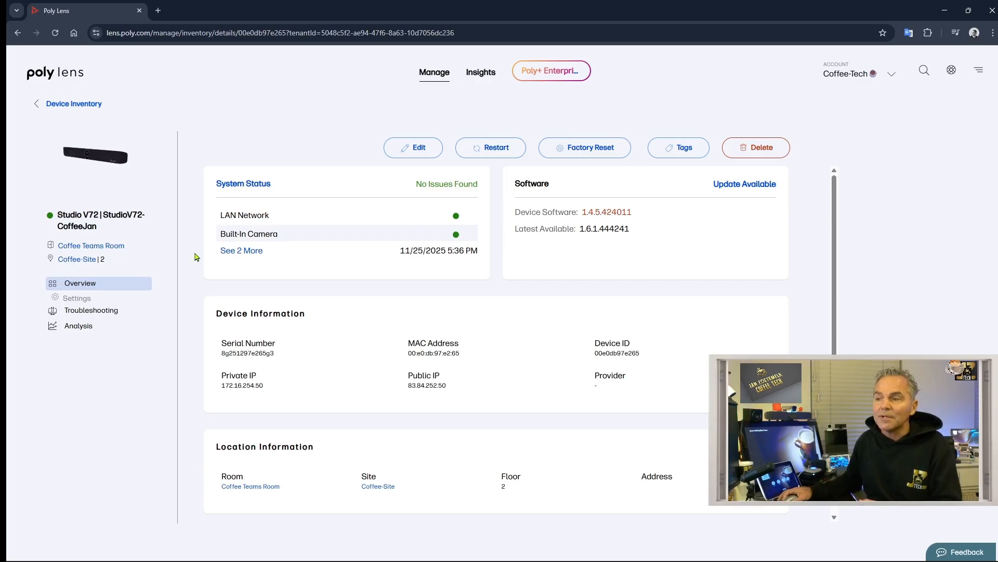
mouse_move(77, 300)
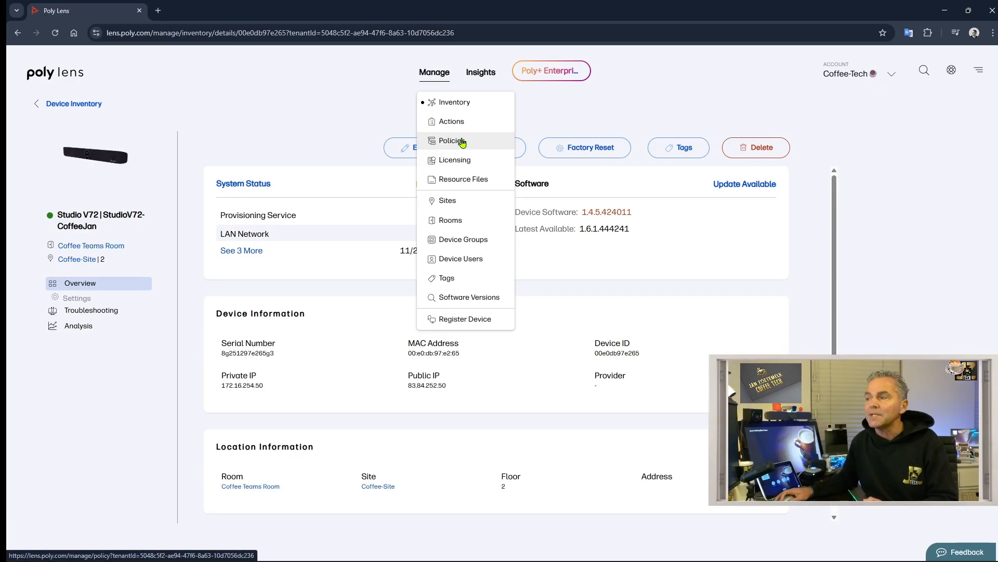
- Open the Account policies, check Device Models, return to Device Families, and start adding a family policy
left_click(462, 142)
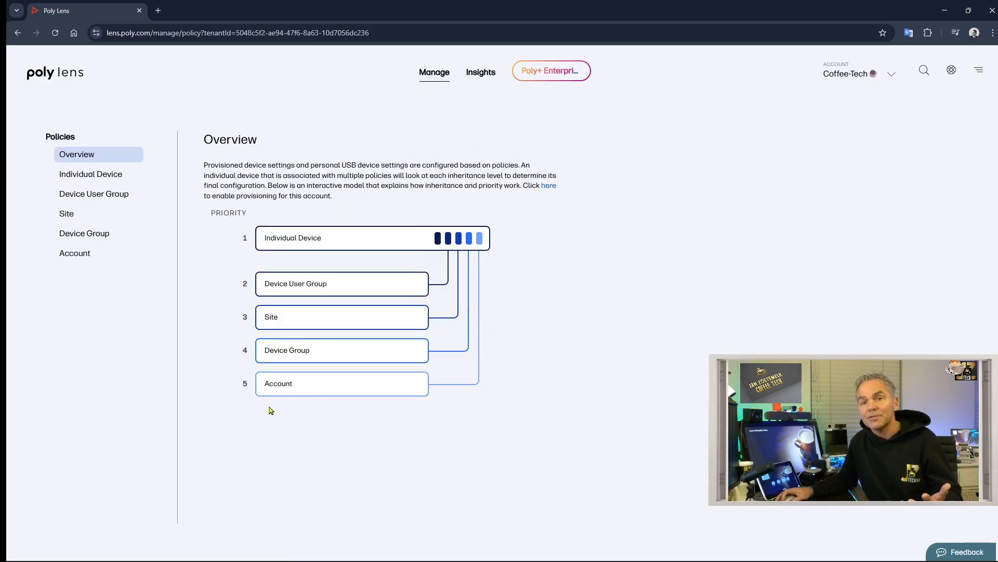
left_click(291, 384)
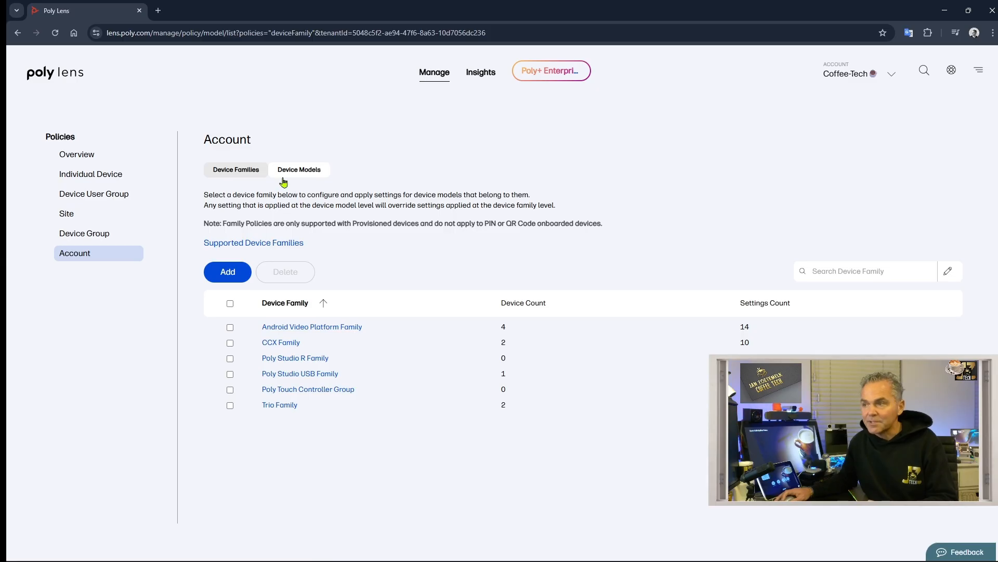
left_click(305, 172)
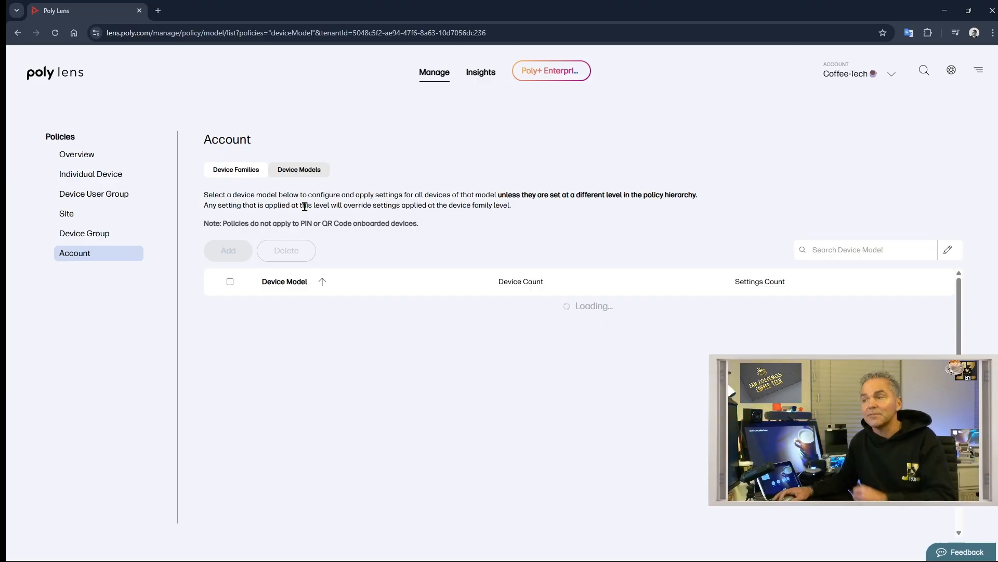
left_click(242, 172)
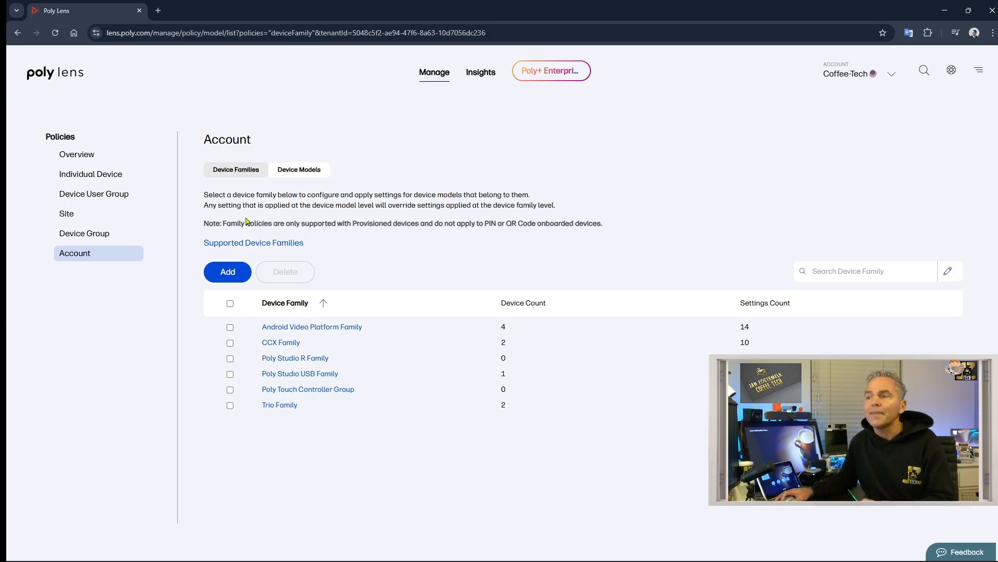
left_click(227, 271)
- Create a Studio V Family policy with Disable Software Update turned on
left_click(456, 299)
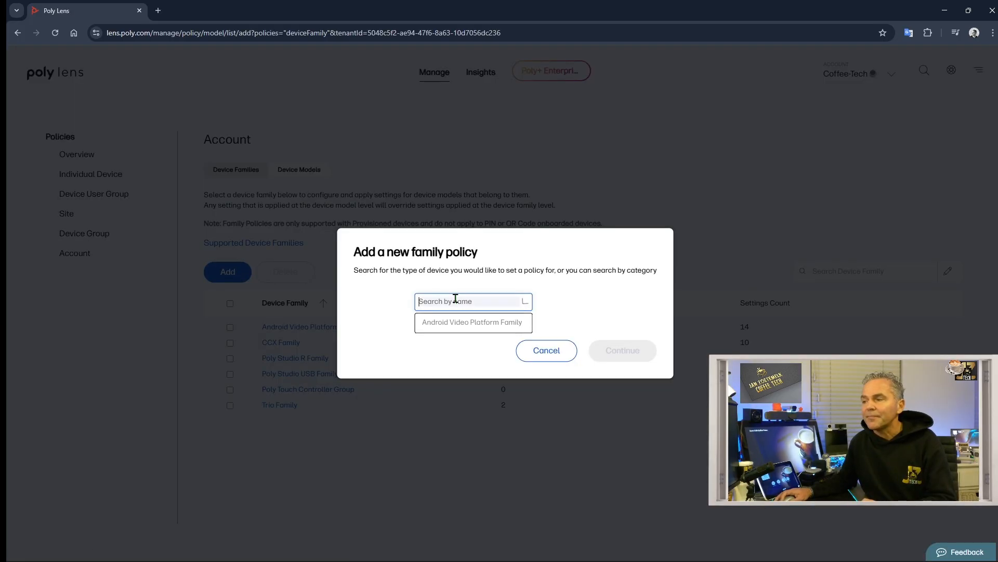
scroll(458, 338, "down", 2)
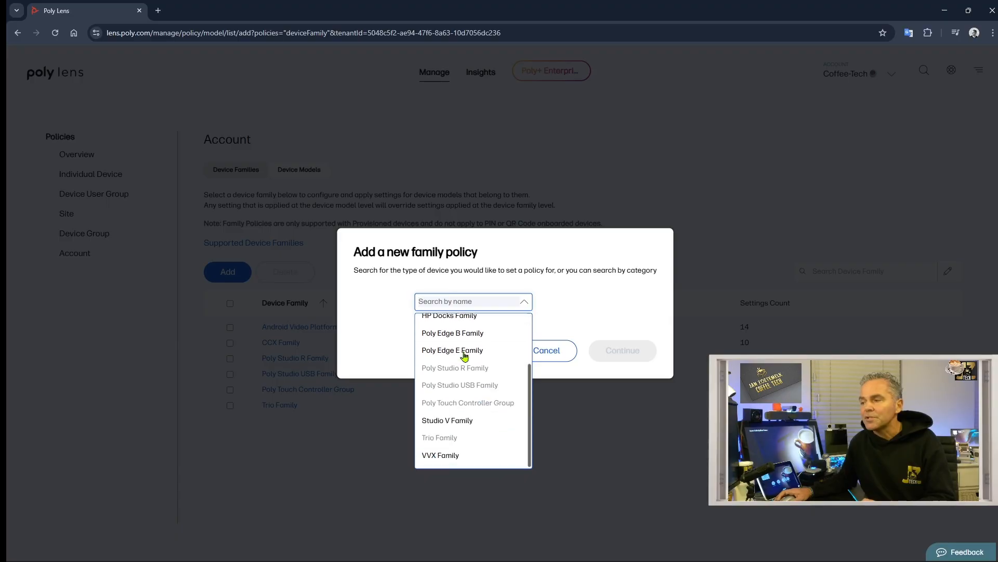
left_click(448, 420)
left_click(689, 373)
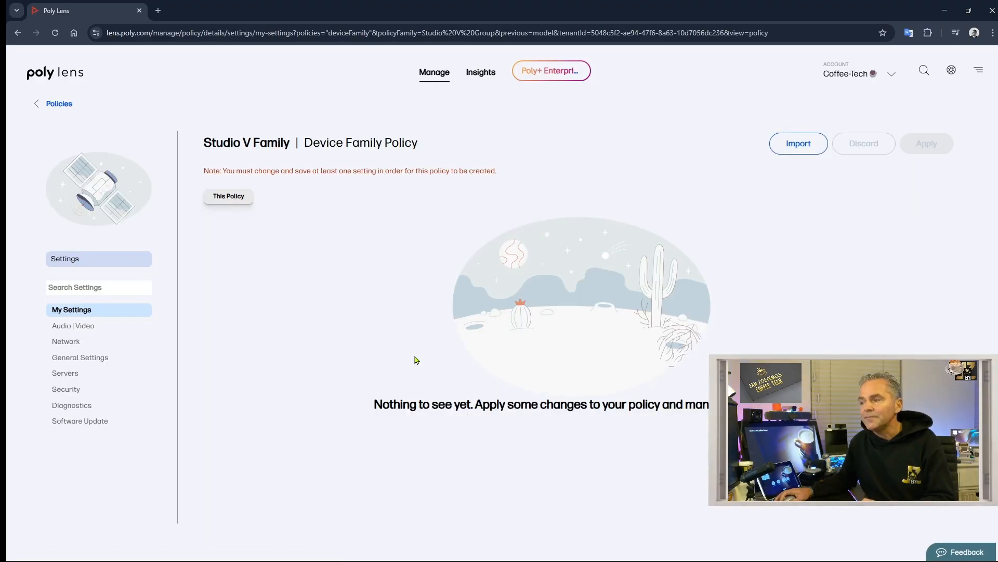
left_click(63, 423)
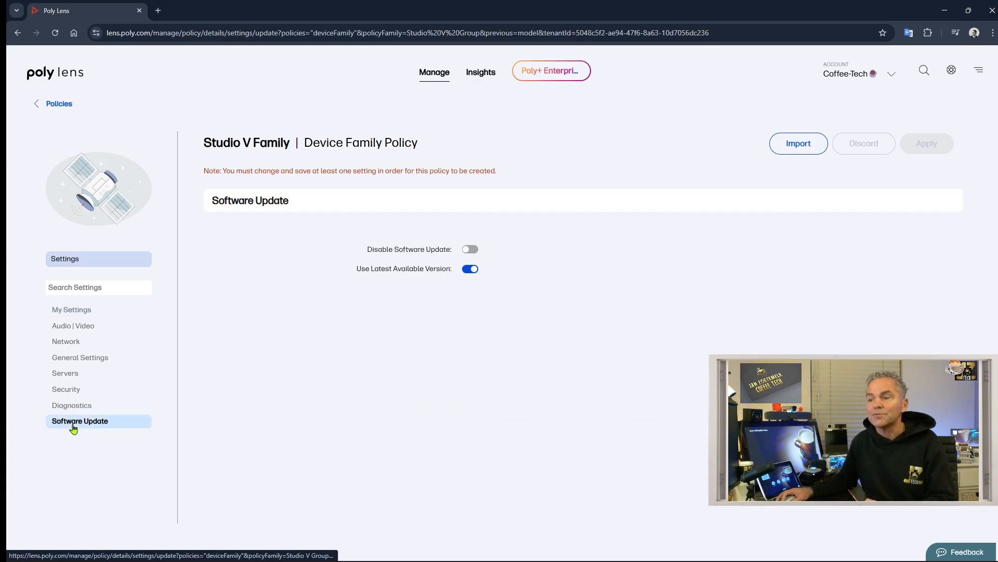
left_click(473, 249)
left_click(925, 161)
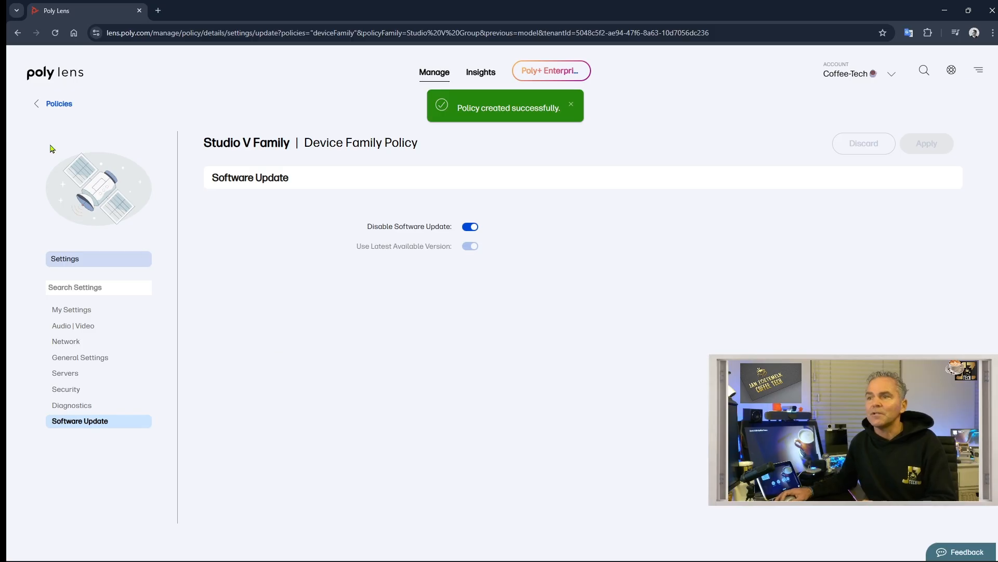
- Review the new Studio V Family policy, then show the full inventory of 47 devices
left_click(57, 102)
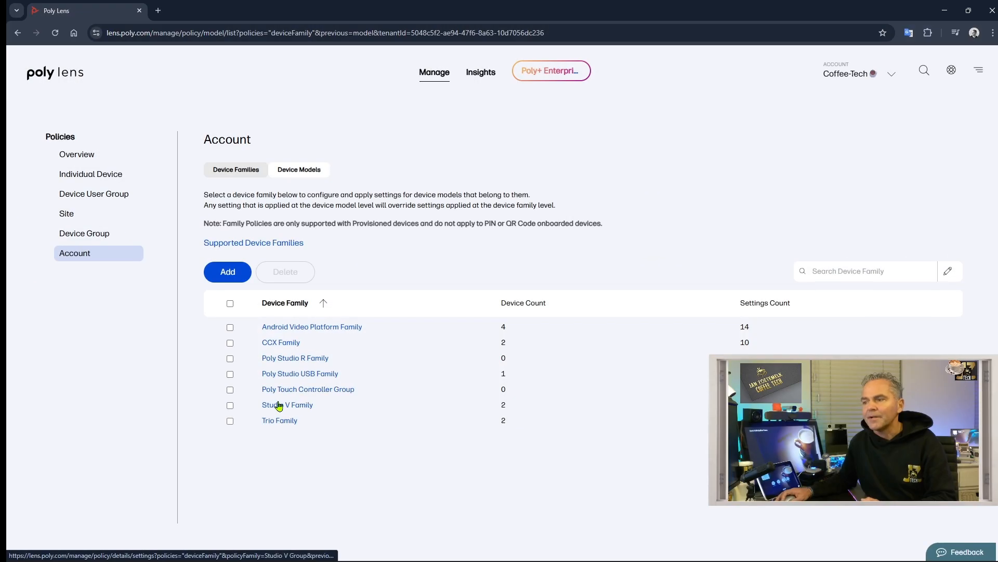
left_click(289, 405)
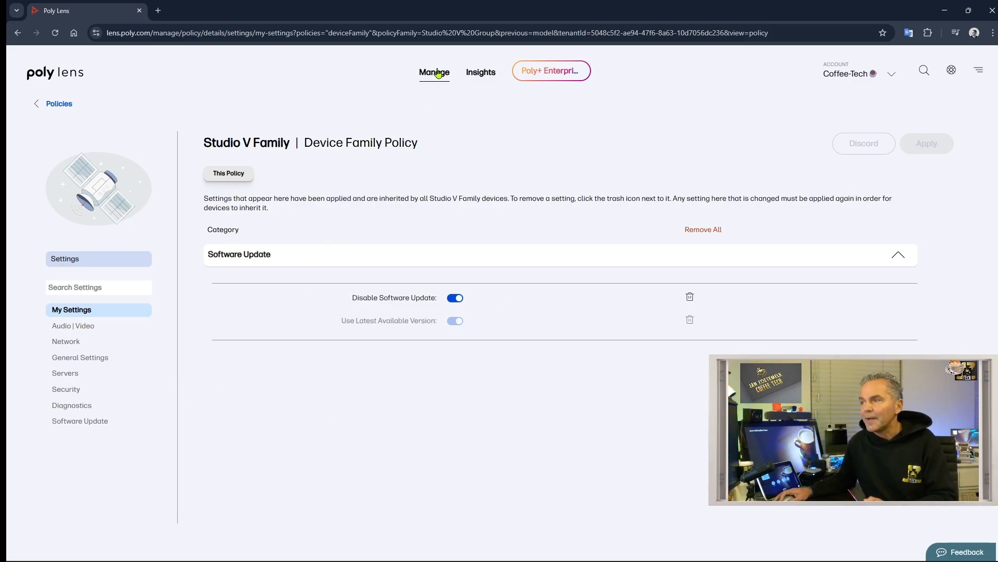
mouse_move(438, 73)
left_click(429, 100)
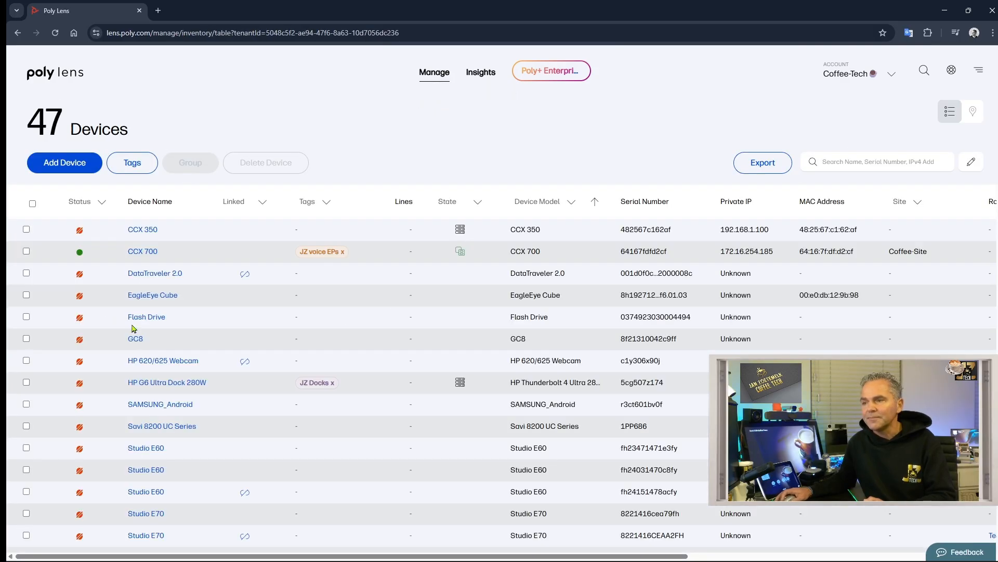
- Filter the inventory to Online devices and open the Studio V72's Overview page
left_click(83, 203)
left_click(91, 243)
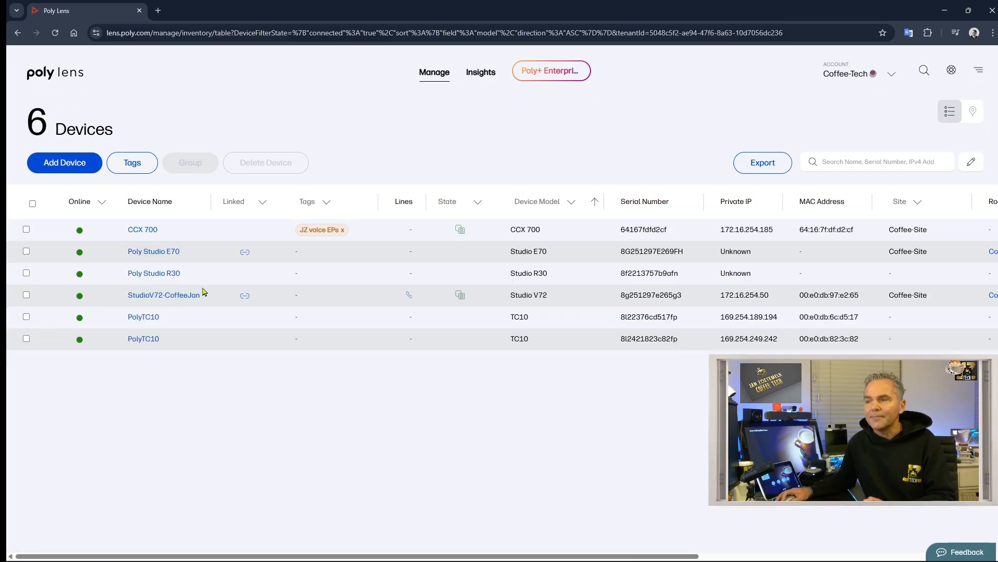
left_click(158, 295)
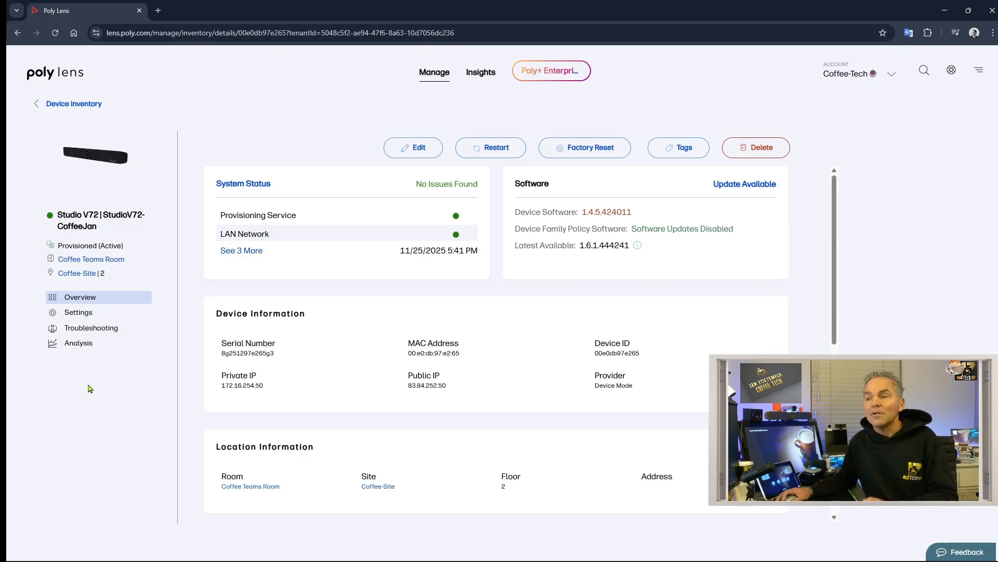
- Set the Studio V72's video input power frequency to 50 Hz and apply it
left_click(78, 314)
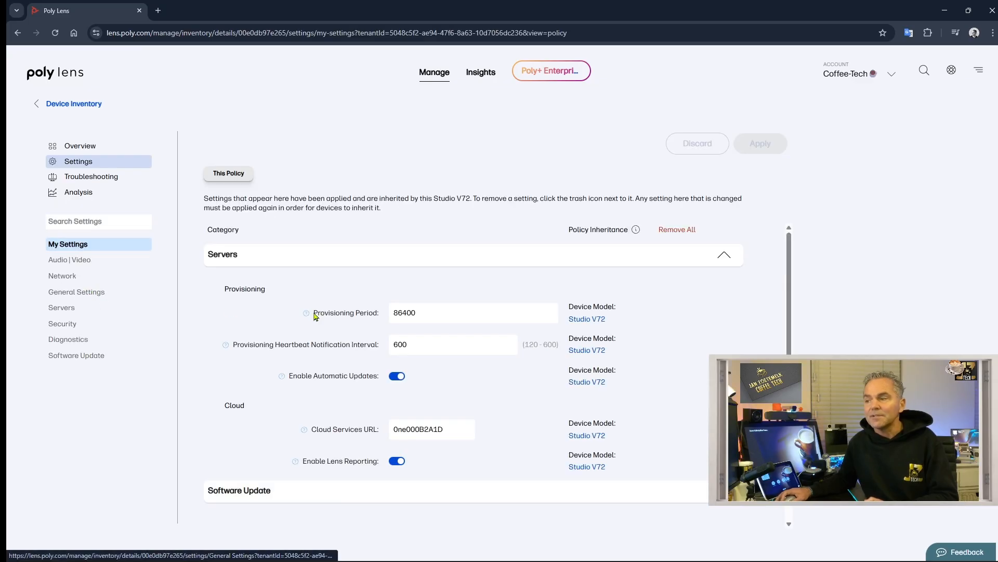
scroll(475, 354, "down", 1)
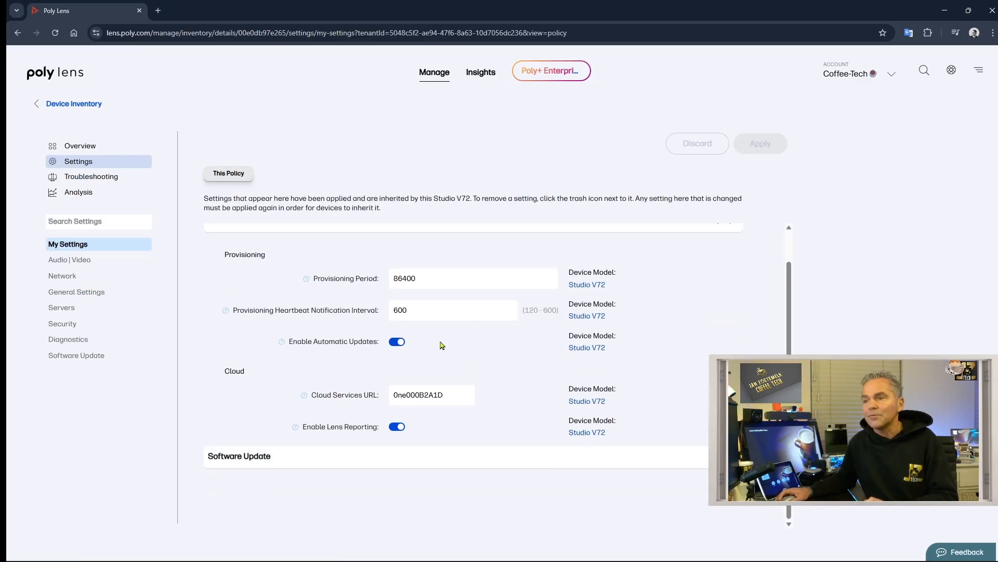
left_click(73, 259)
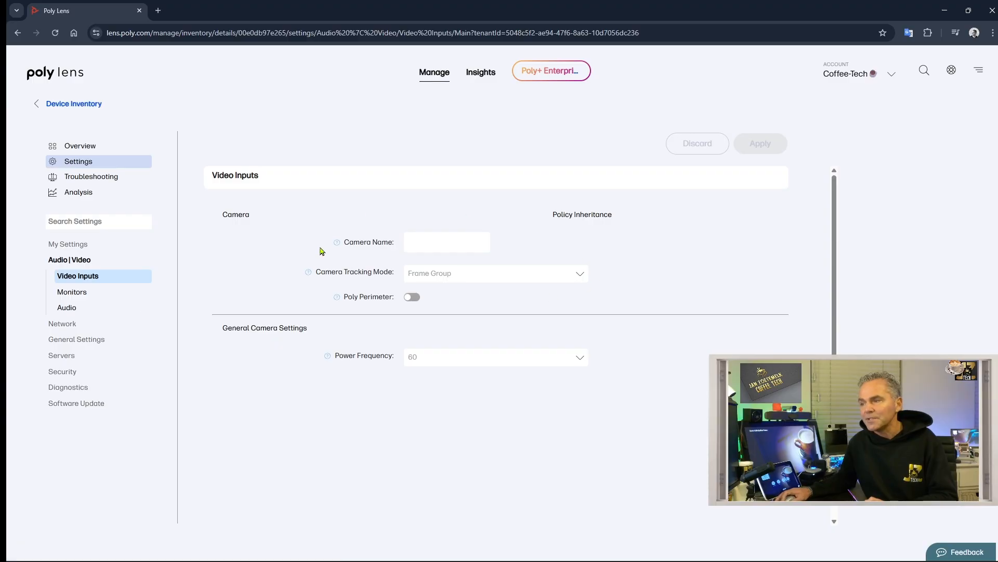
left_click(412, 297)
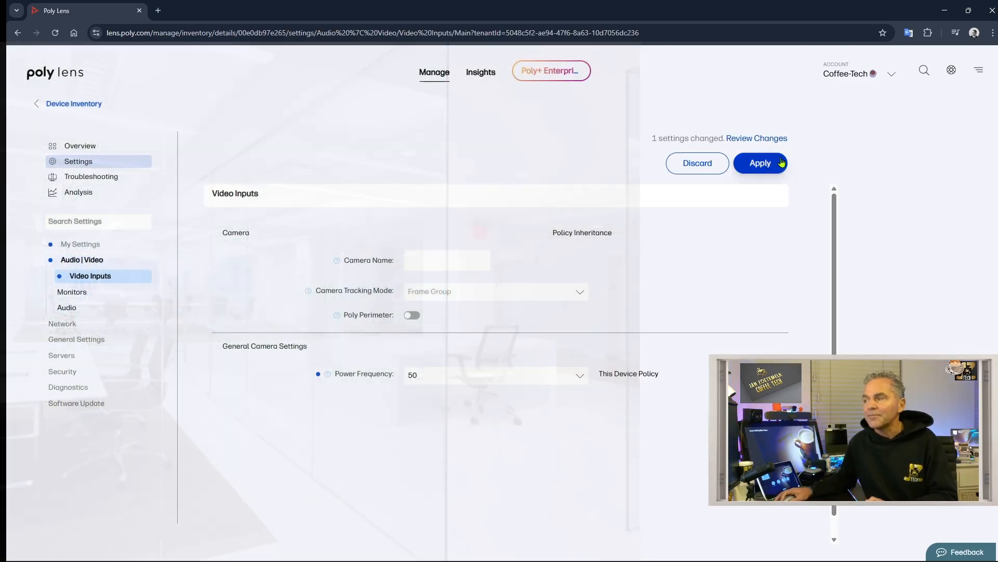
left_click(781, 163)
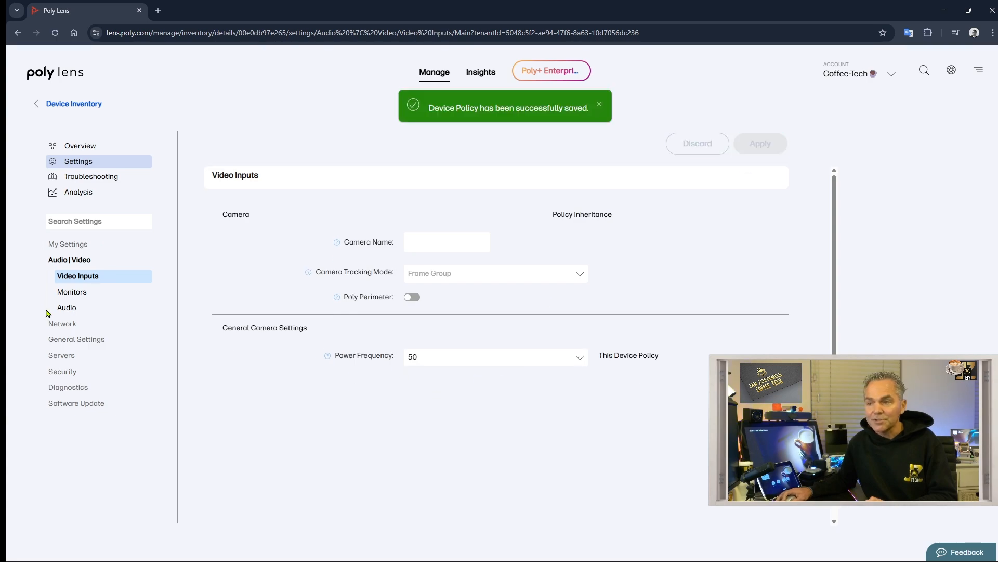
- Switch the Studio V72 audio to NoiseBlockAI v2, apply it, and view its Software Update settings
left_click(67, 312)
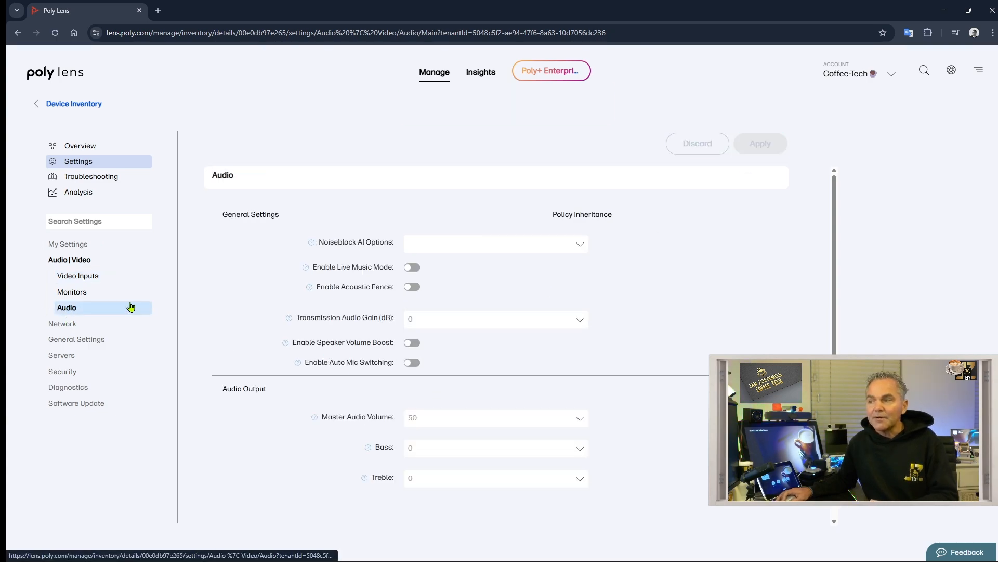
left_click(498, 247)
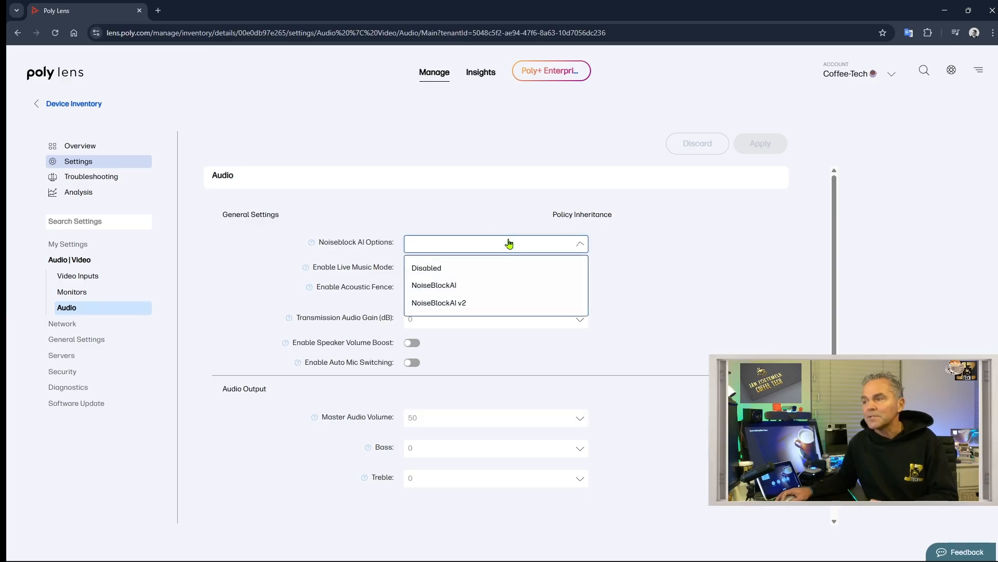
left_click(481, 300)
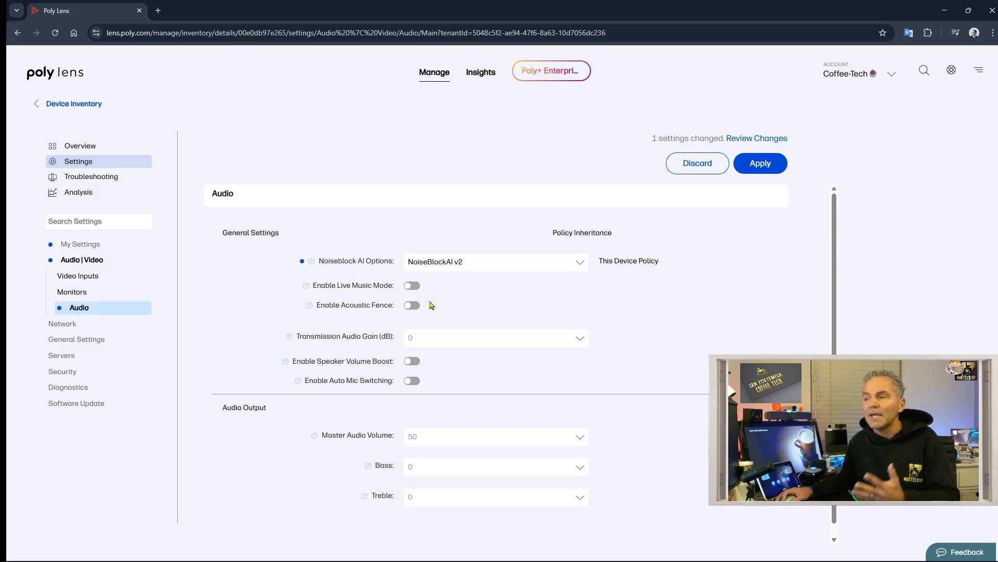
left_click(761, 165)
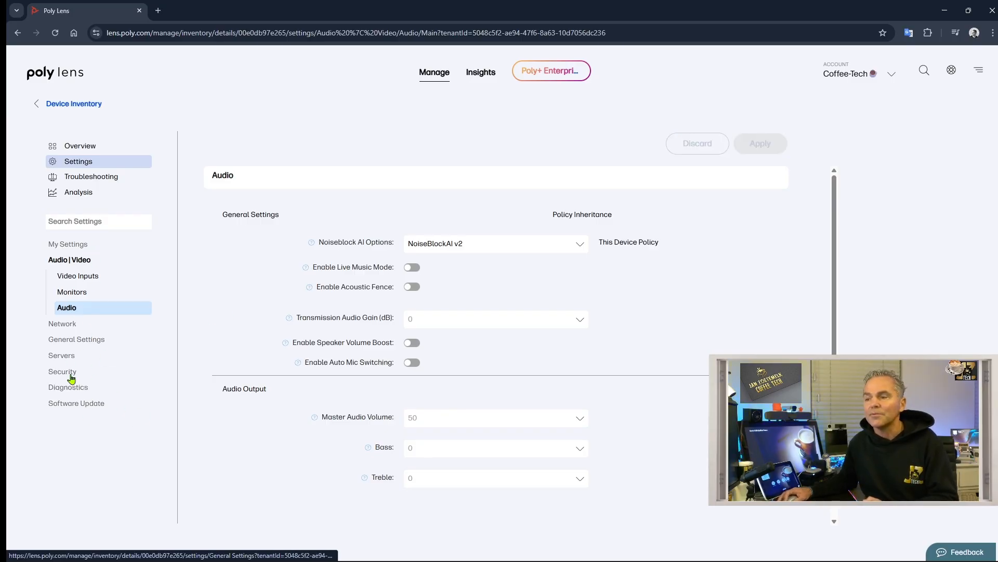
left_click(75, 404)
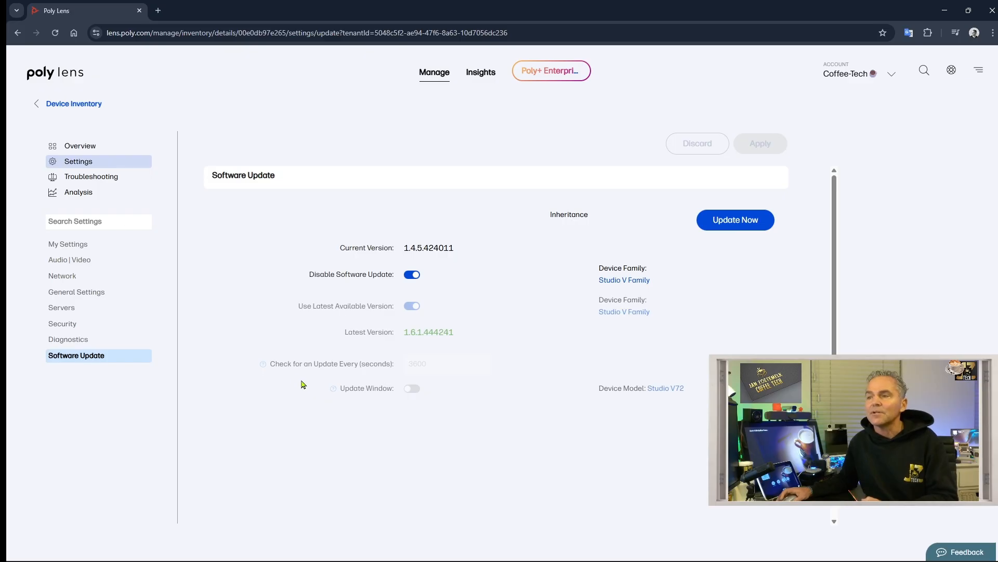
- Filter the device inventory to Online devices and open the Studio V72
left_click(71, 106)
left_click(72, 209)
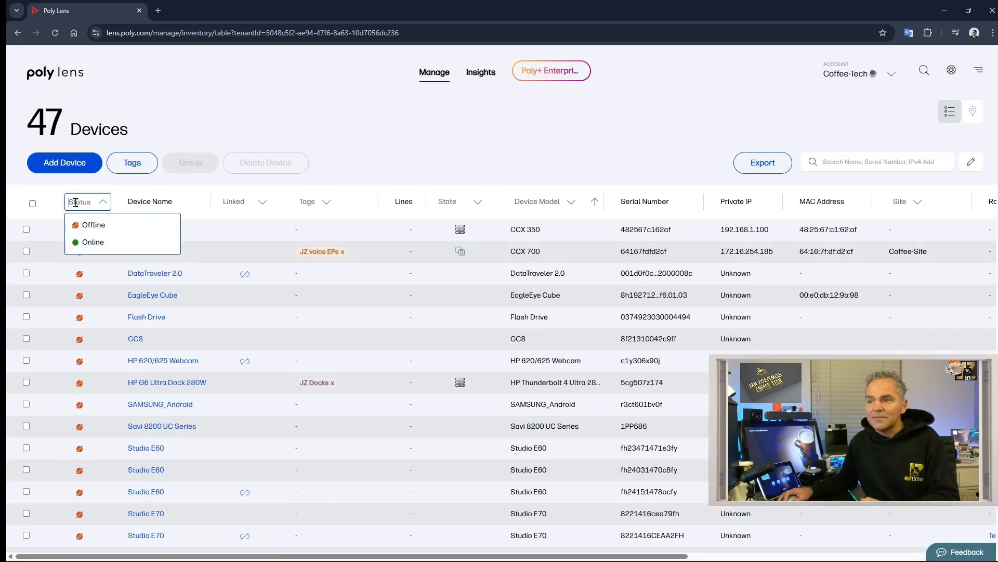
left_click(92, 247)
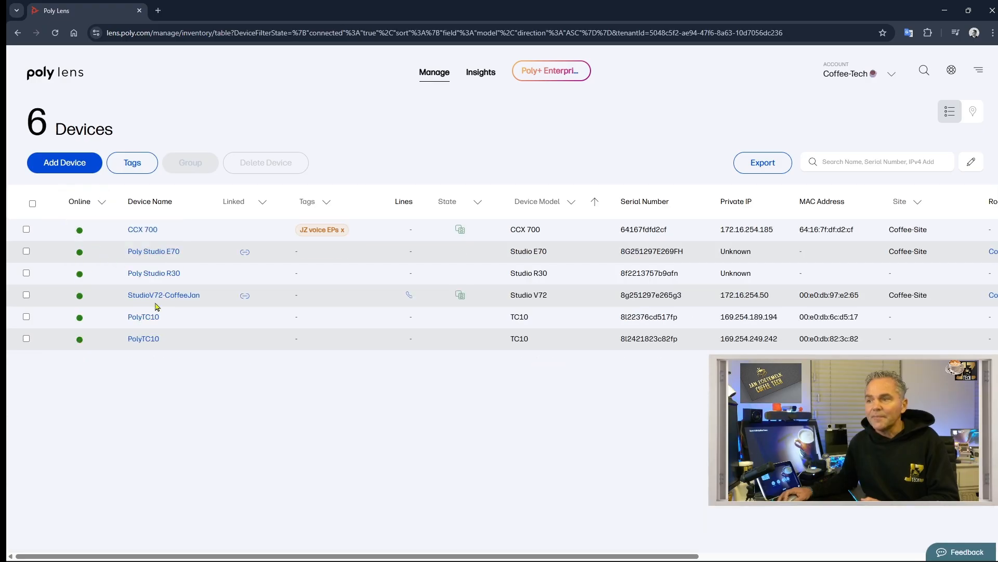
mouse_move(245, 297)
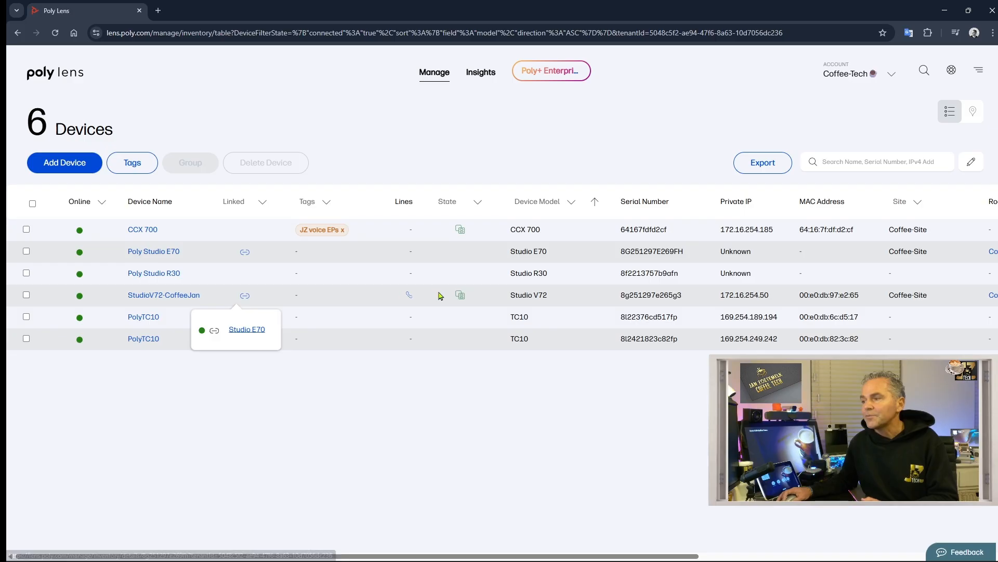
mouse_move(459, 295)
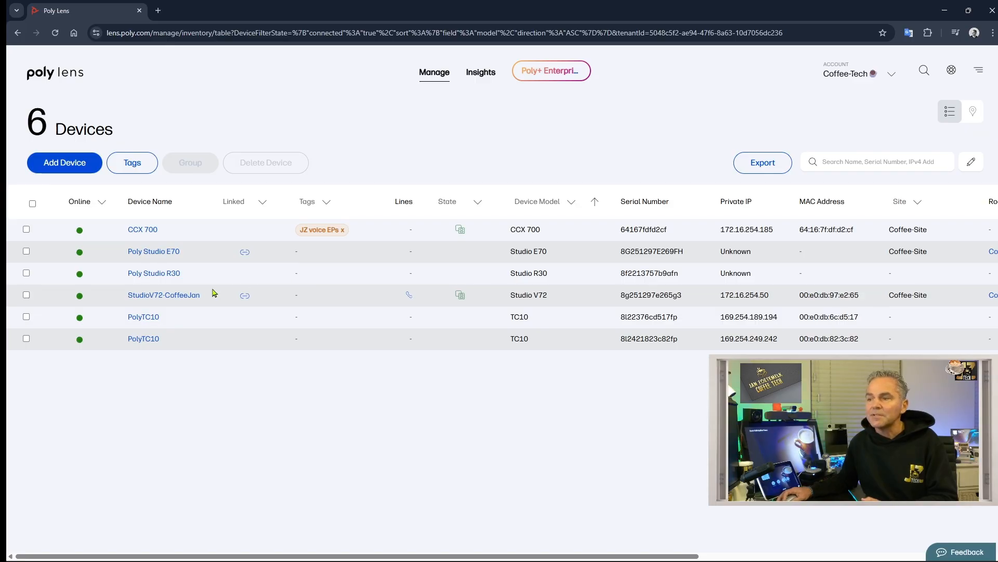
left_click(174, 297)
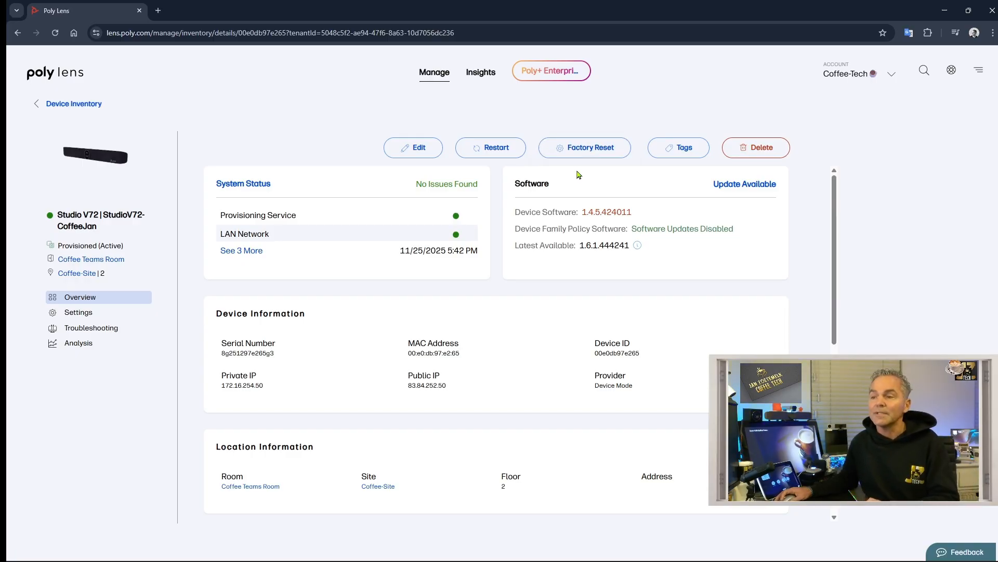
- Tag the Studio V72 with JZ video EPs and view its Troubleshooting information
left_click(684, 152)
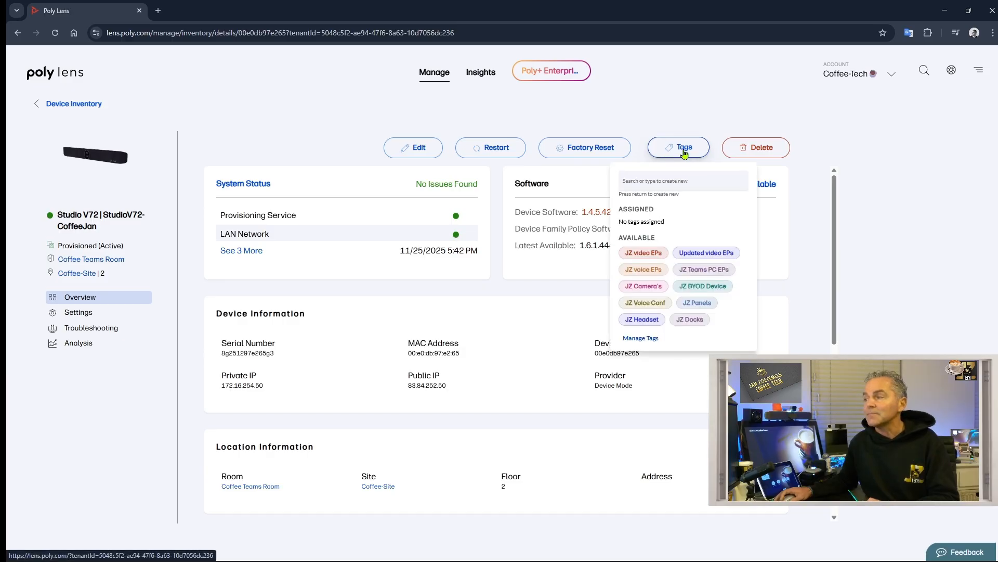
left_click(641, 252)
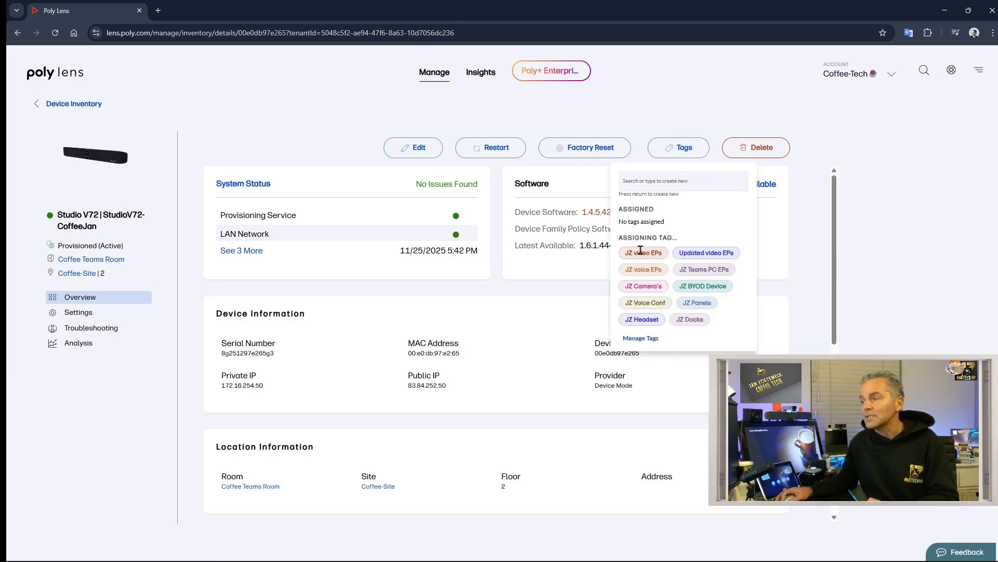
left_click(404, 333)
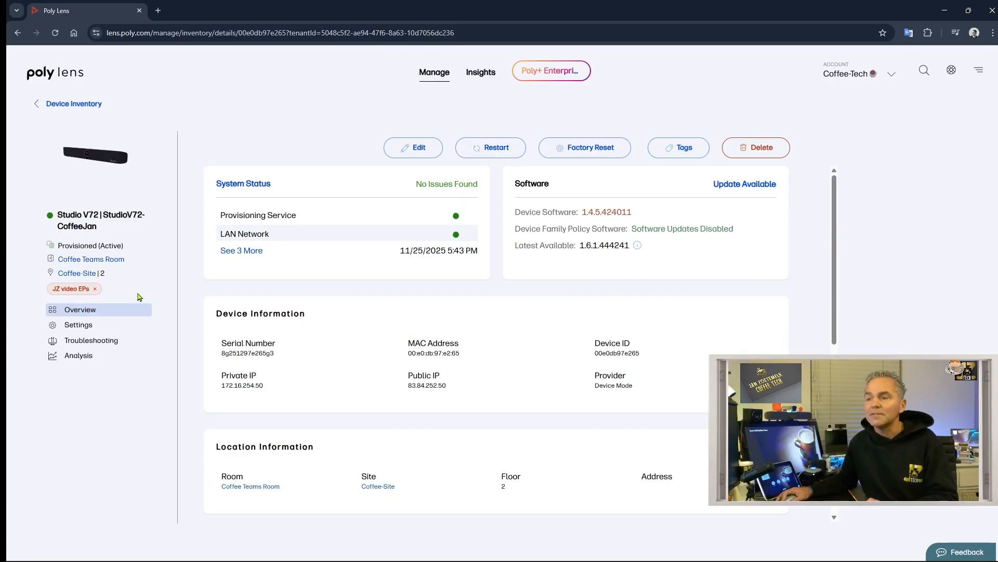
left_click(97, 341)
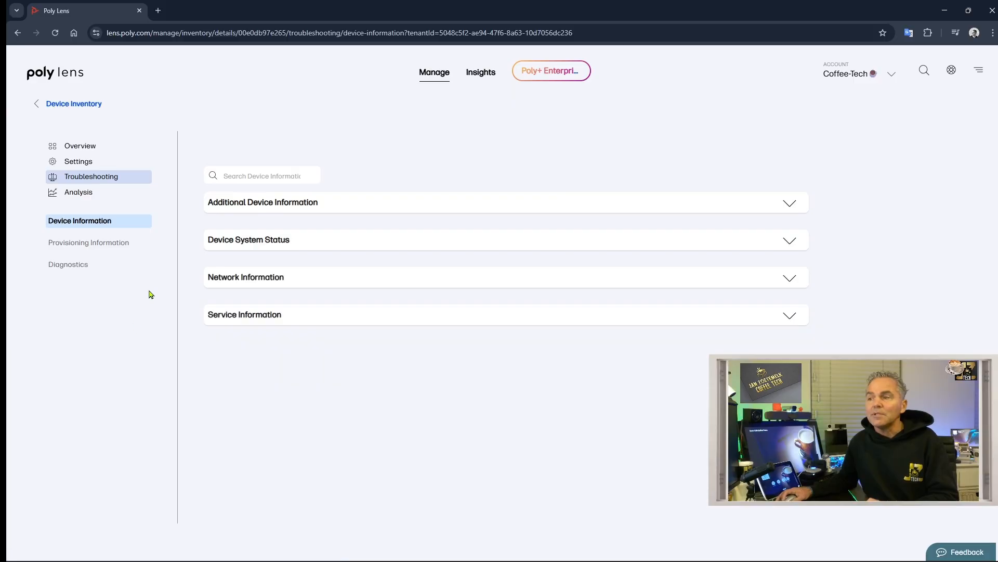
- Expand Additional Device Information and Device System Status, view Provisioning Information, then return to Overview
left_click(286, 204)
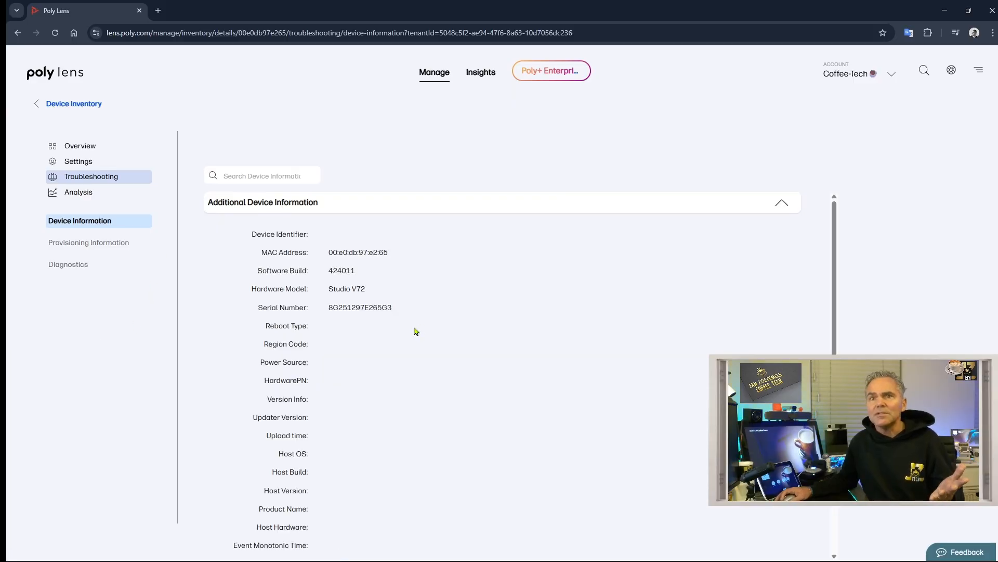
scroll(370, 404, "down", 6)
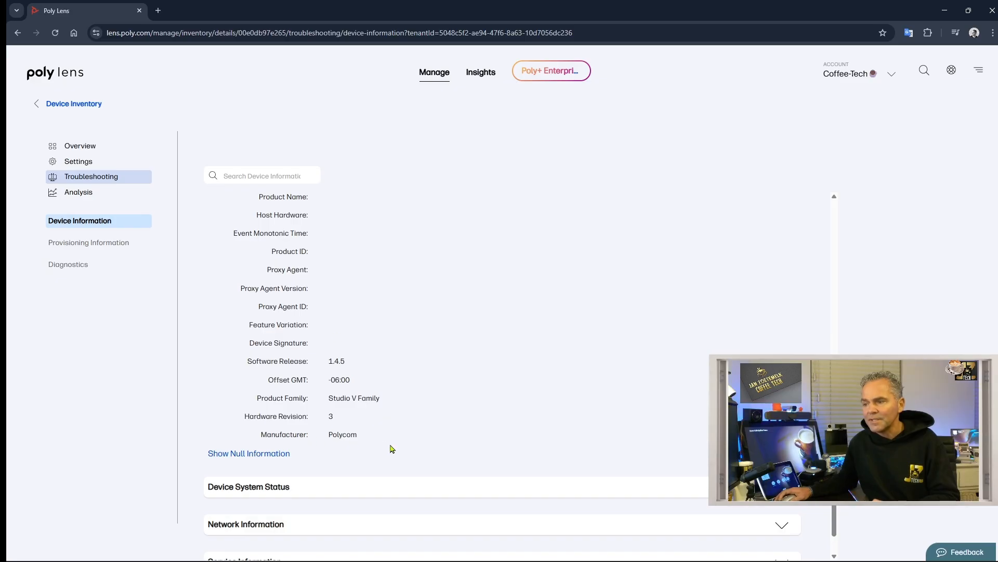
scroll(335, 442, "down", 1)
left_click(328, 451)
scroll(359, 416, "down", 1)
scroll(364, 411, "down", 3)
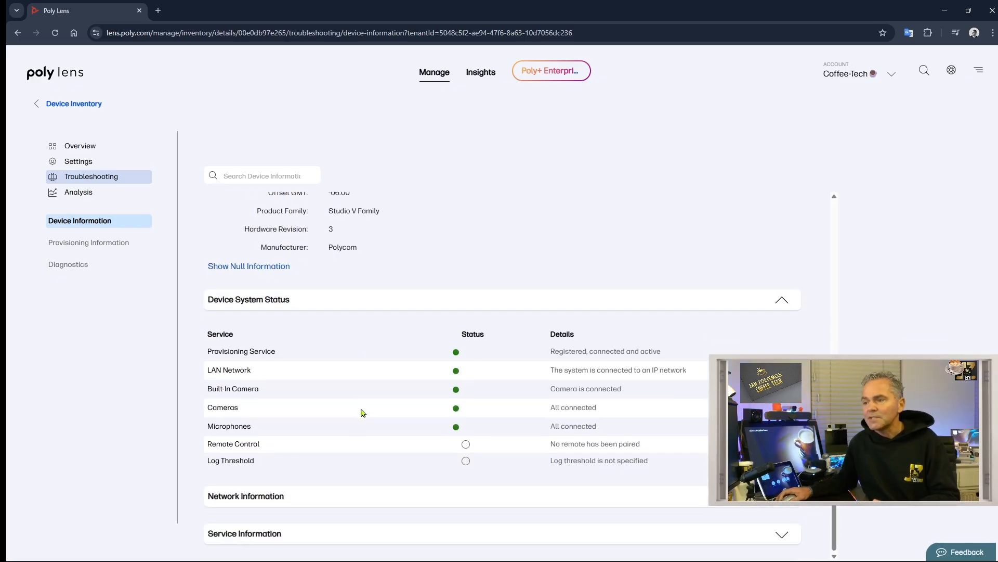
left_click(68, 243)
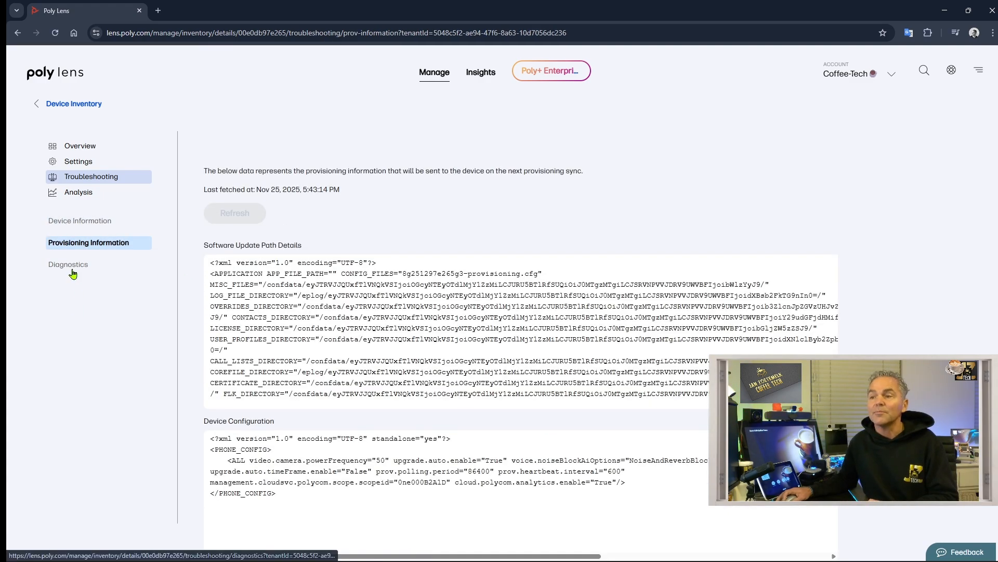
left_click(82, 148)
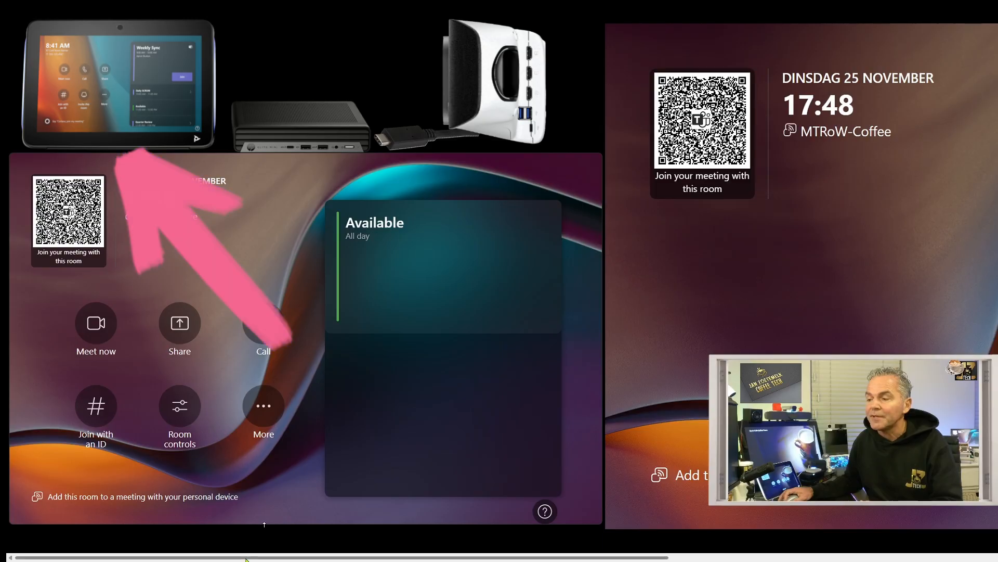
left_click_drag(247, 558, 218, 540)
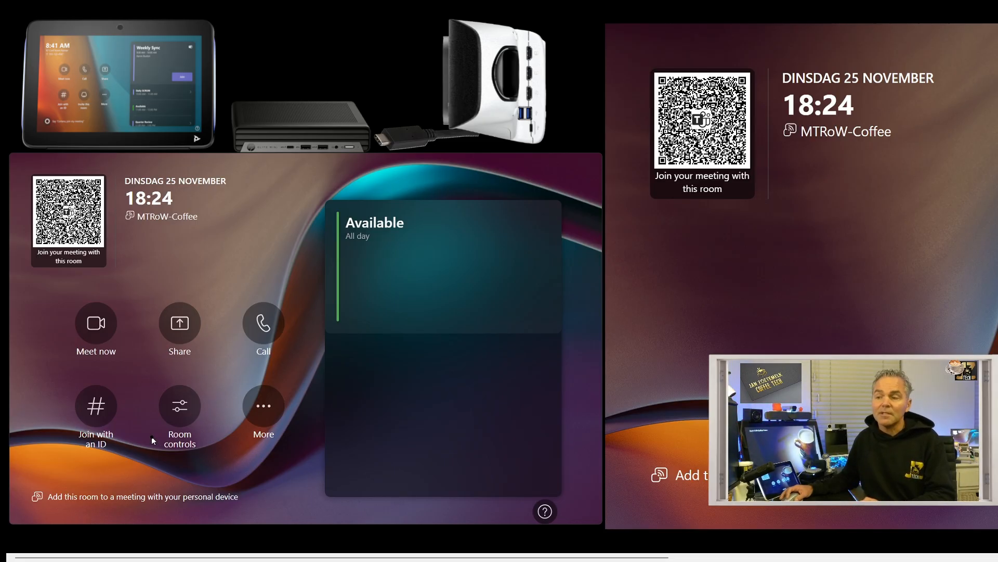
- Open the Poly camera controls (Camerabediening) and their Camera-Instellingen settings page
left_click(179, 408)
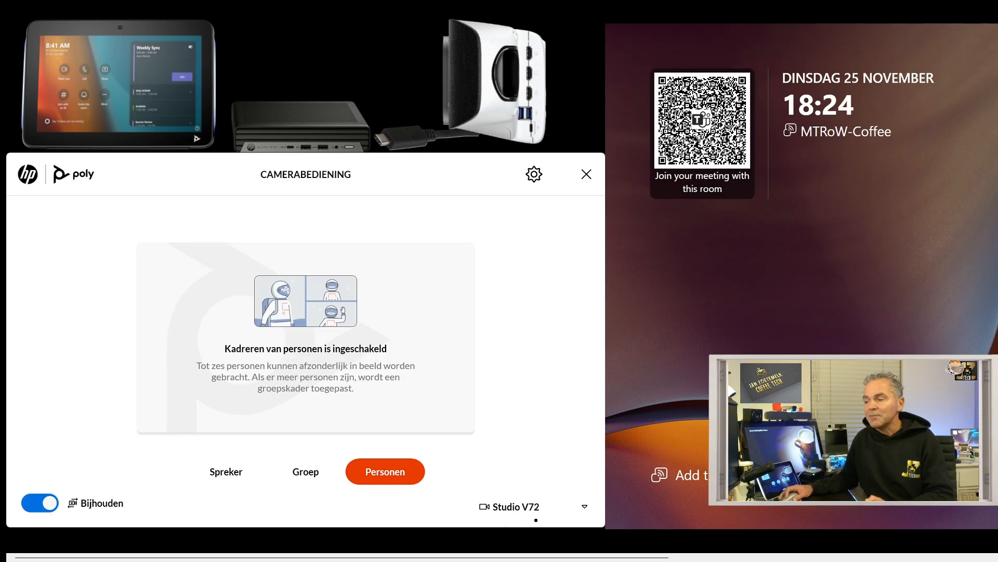
left_click(534, 175)
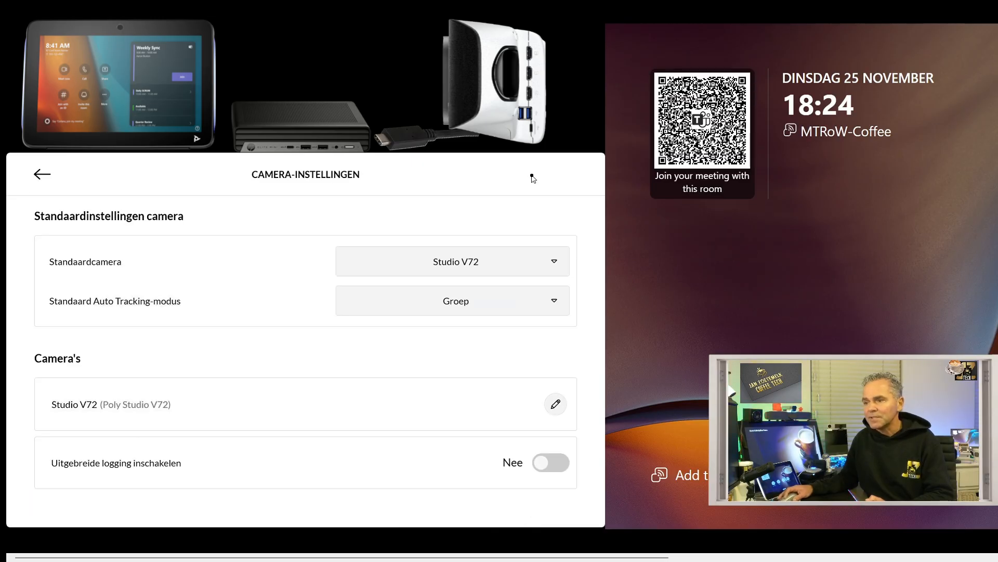
- Rename the Studio V72 camera to 'Main front camera'
left_click(555, 405)
left_click_drag(341, 287, 233, 289)
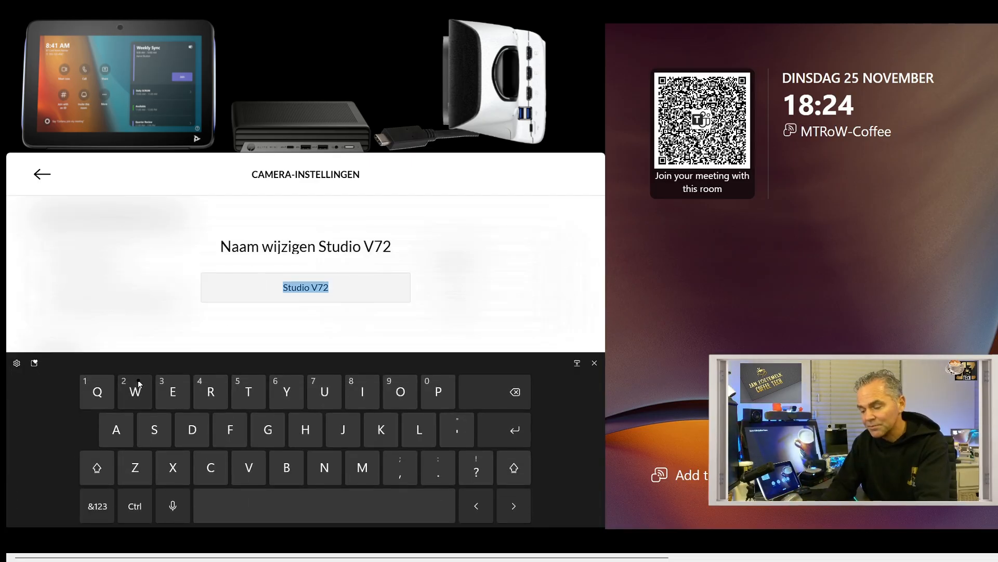
type("Main ")
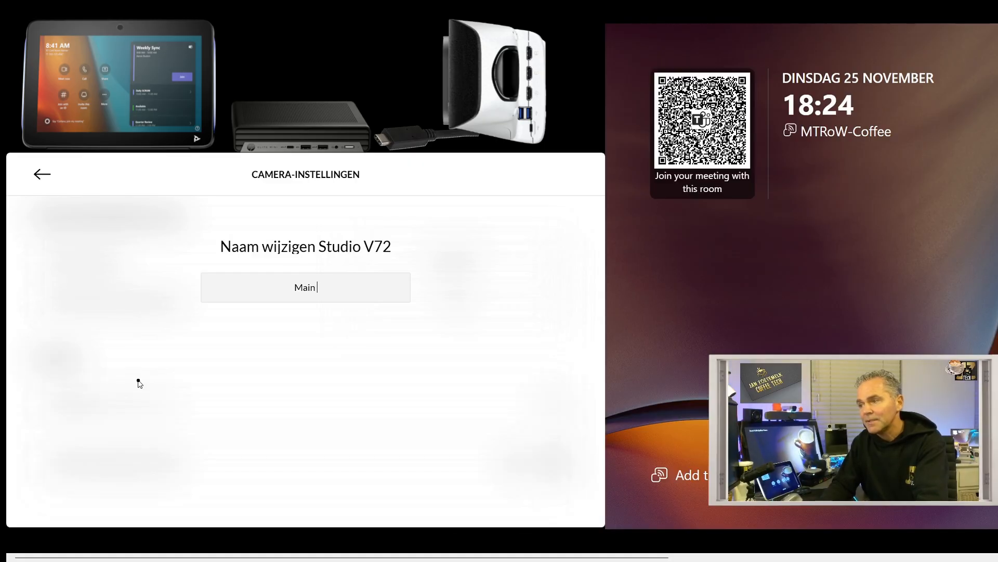
type("front camera")
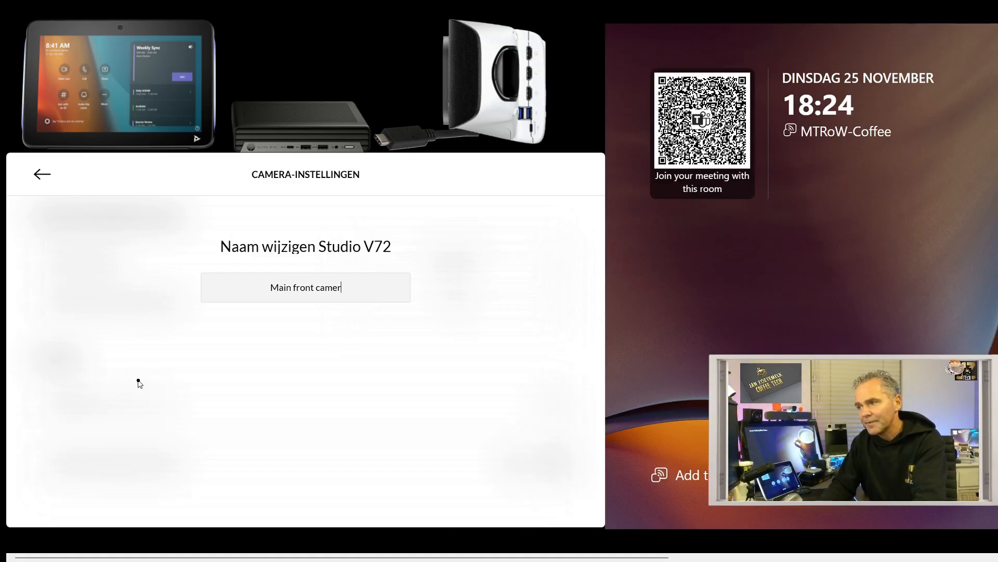
left_click(40, 174)
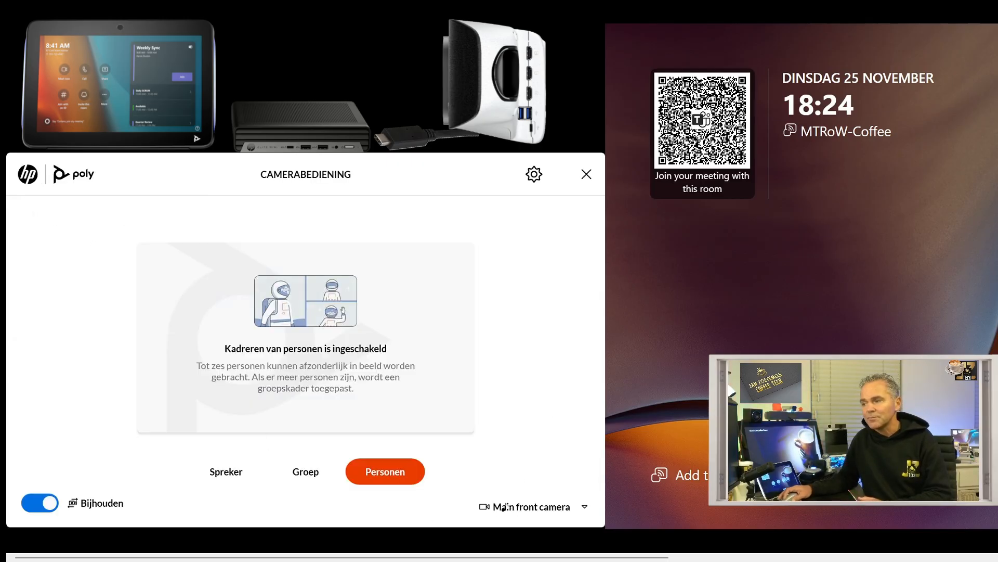
left_click(584, 507)
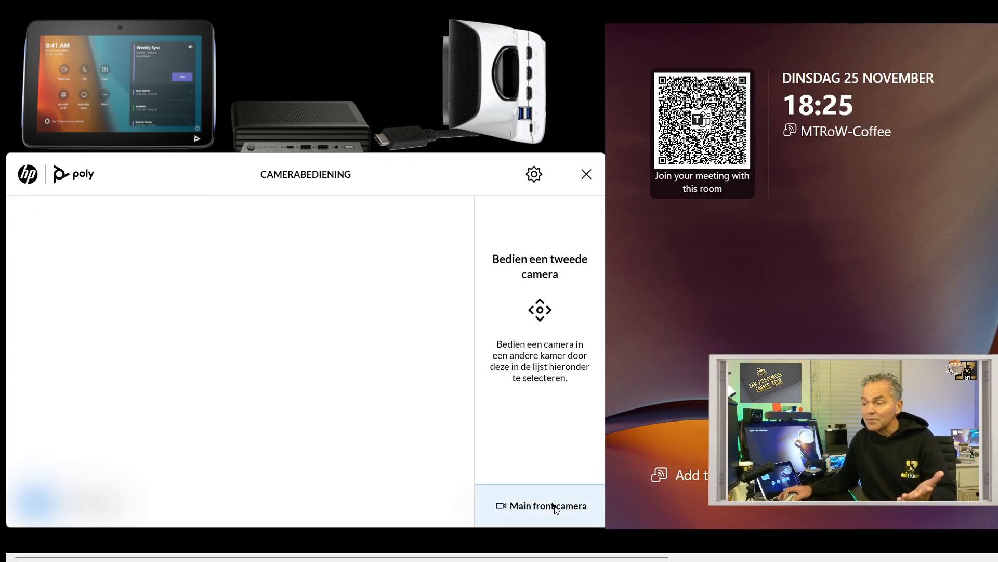
left_click(585, 173)
left_click(165, 415)
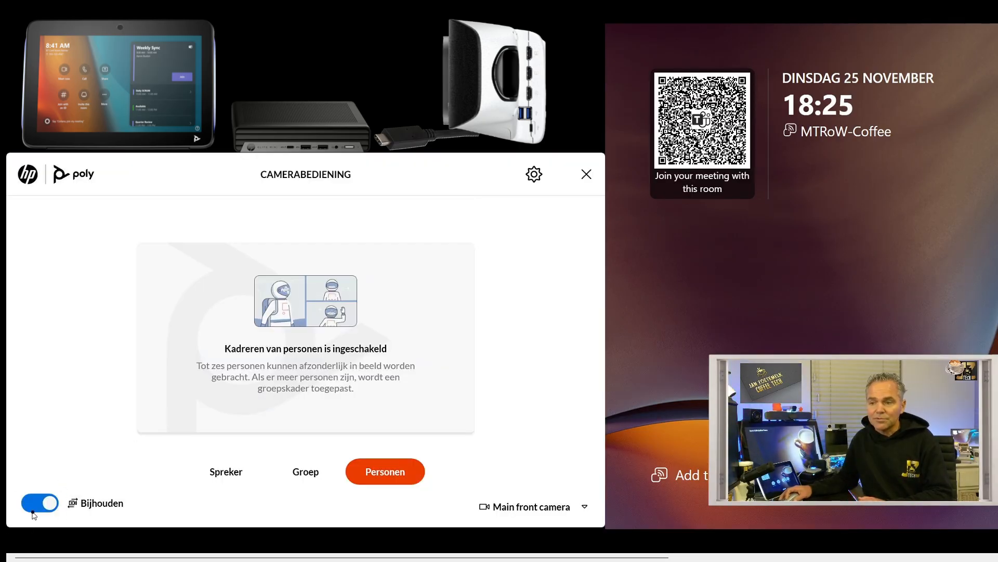
- Turn Bijhouden tracking off for manual pan, tilt and zoom, then close the camera panel
left_click(41, 504)
left_click(41, 504)
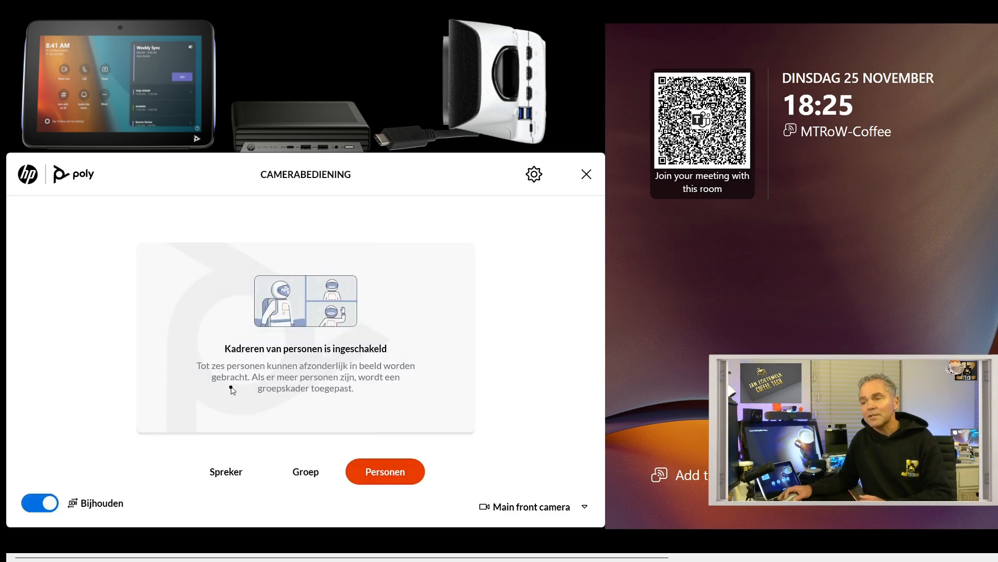
left_click(41, 503)
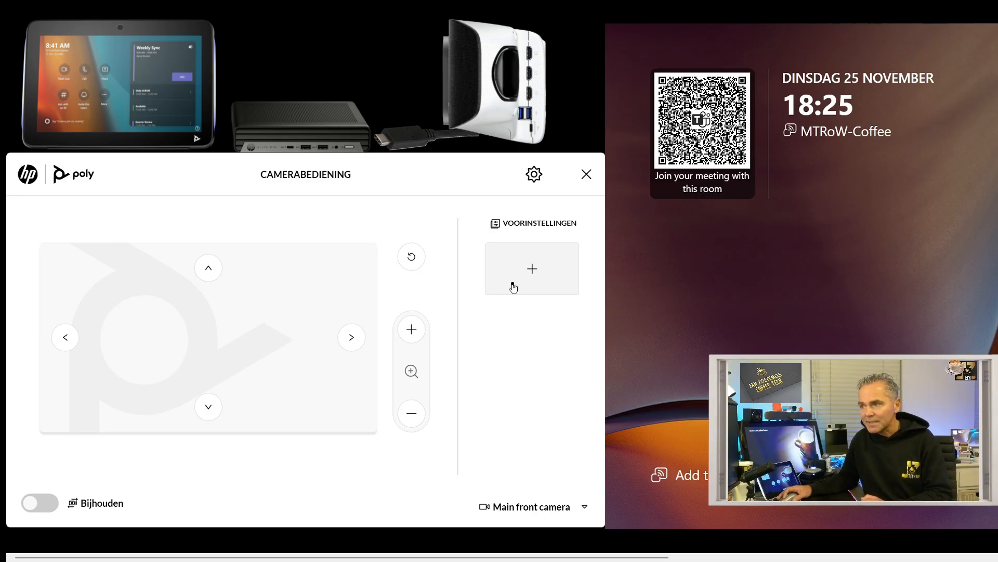
left_click(586, 174)
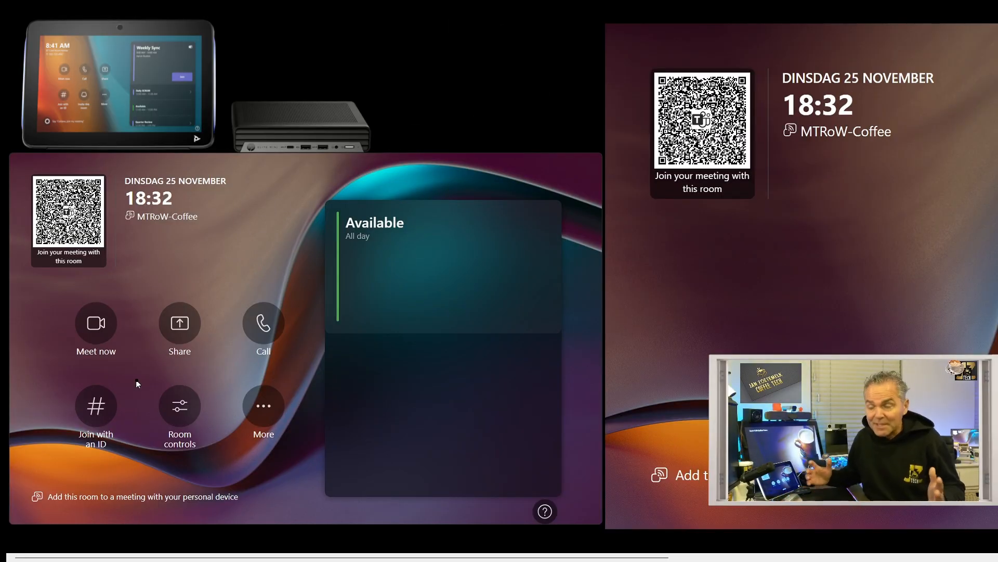
- Start a Meet now meeting in MTRoW-Coffee and bring up the camera settings
left_click(97, 330)
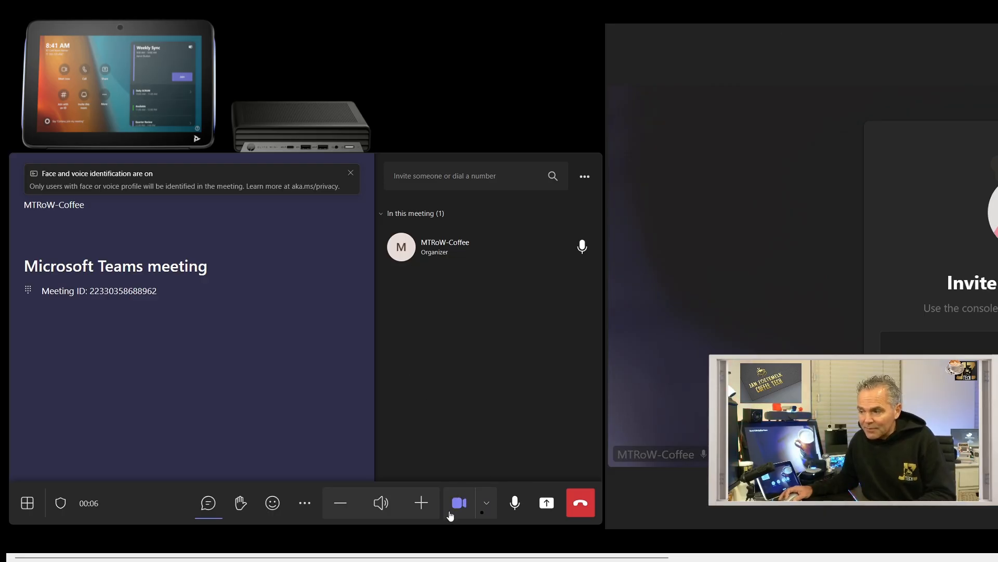
left_click(494, 505)
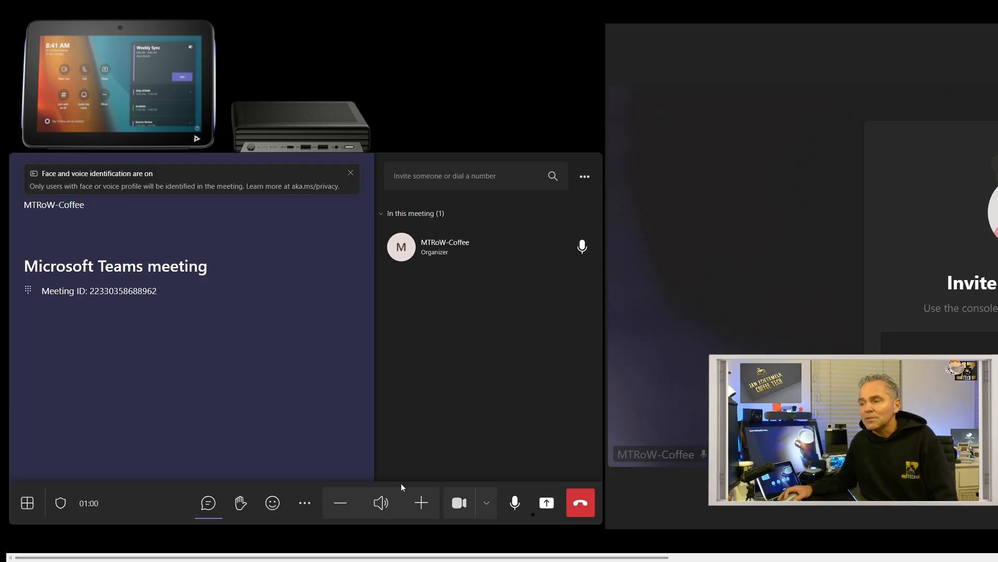
left_click(304, 505)
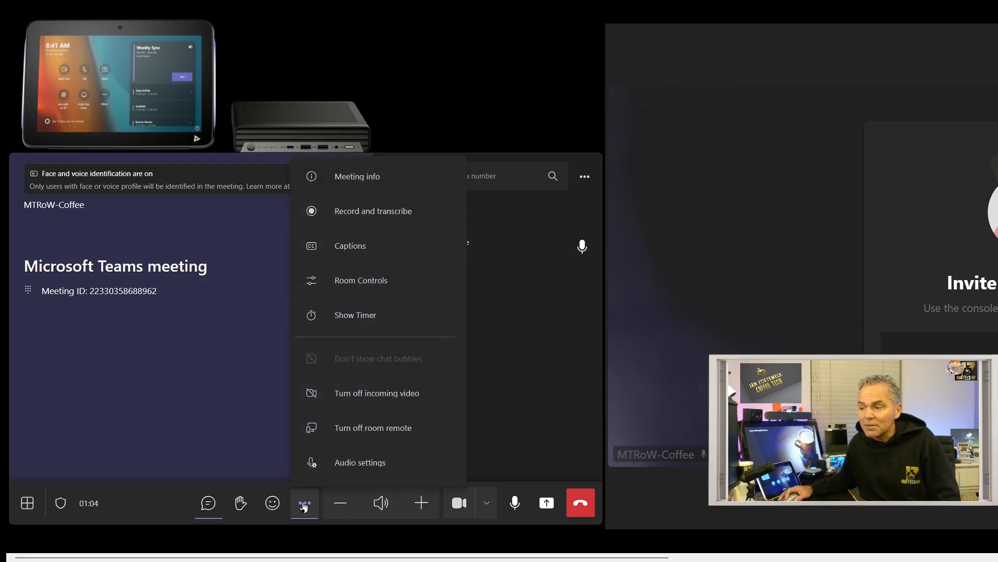
scroll(364, 431, "down", 1)
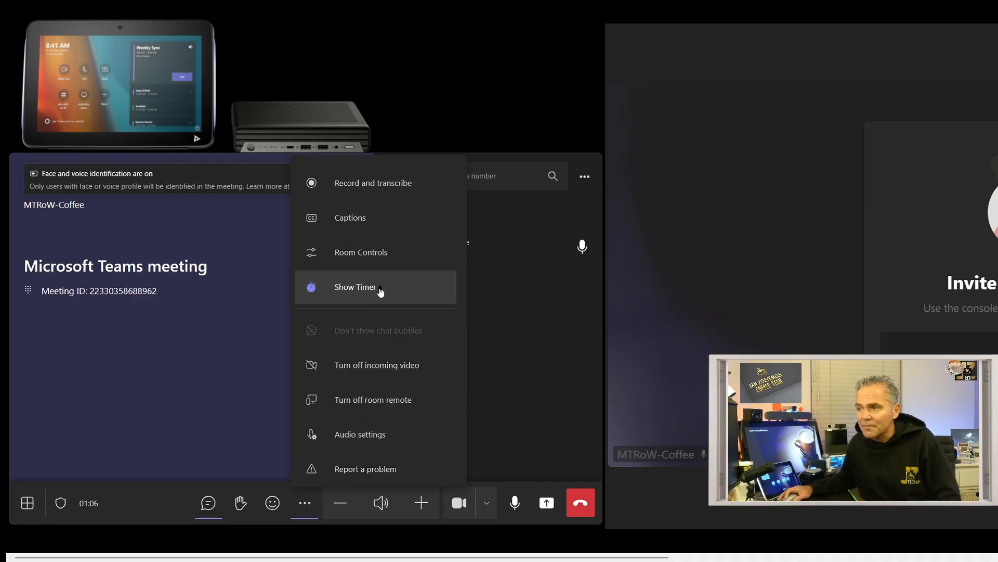
left_click(371, 253)
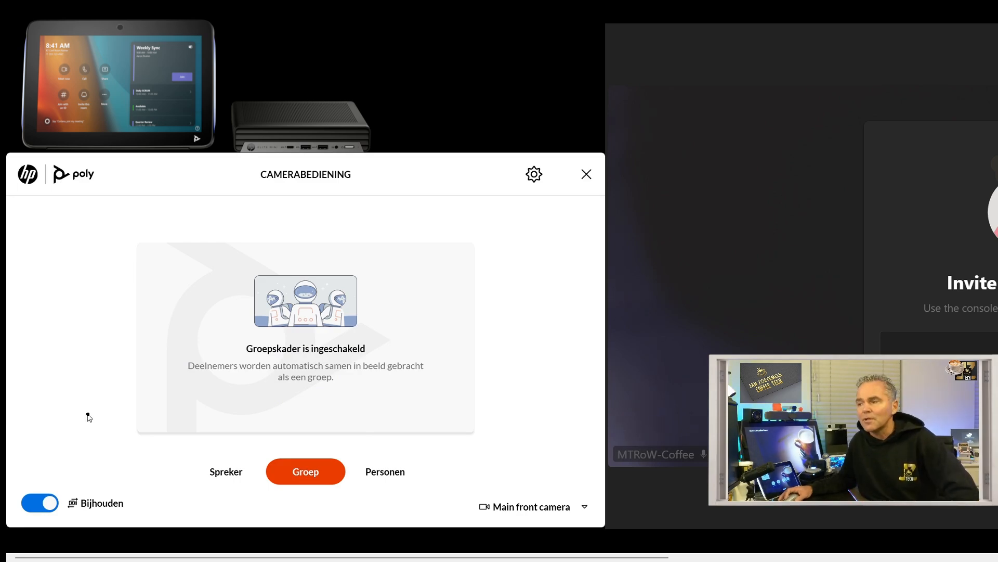
left_click(526, 512)
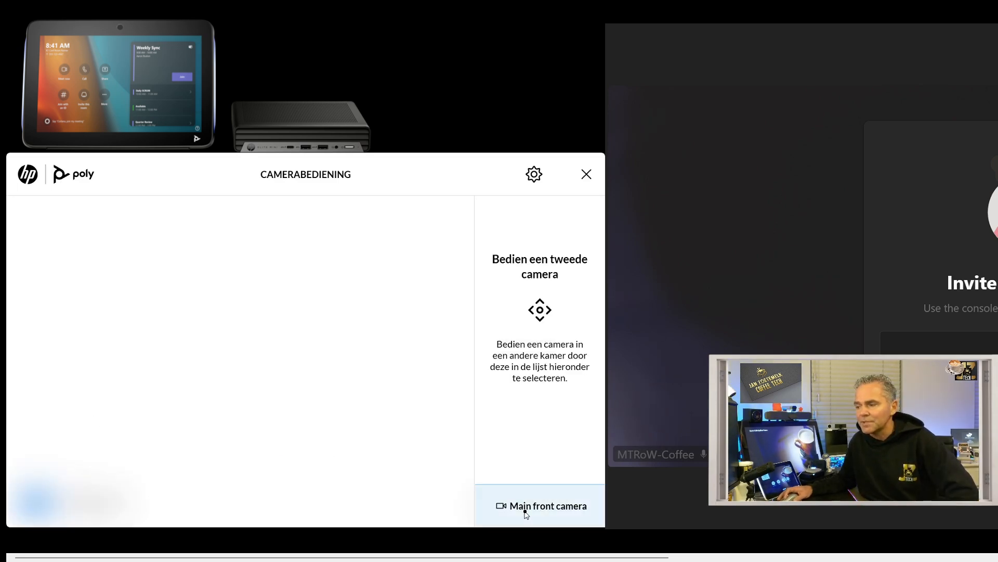
left_click(586, 175)
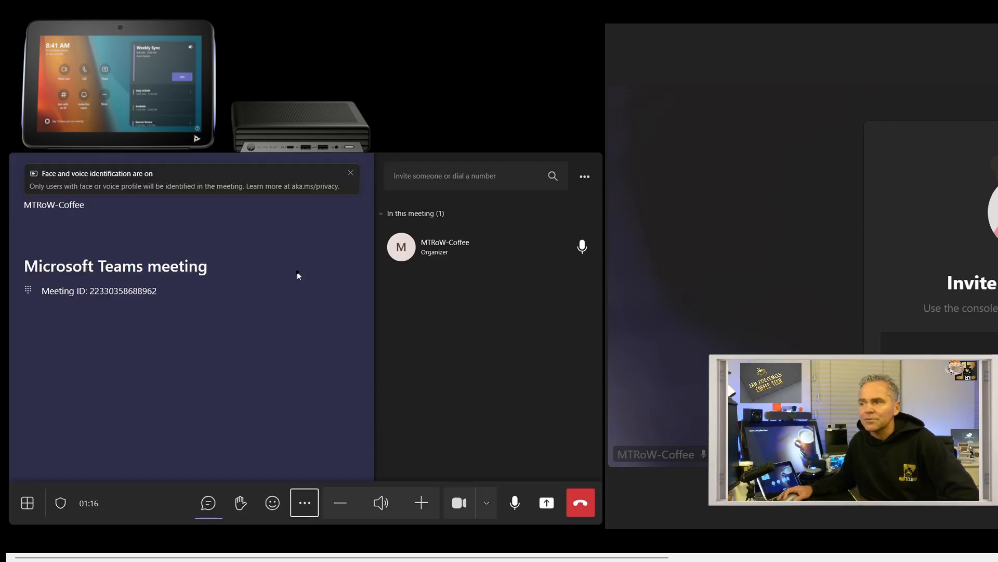
- Hang up to leave the Teams Rooms meeting
left_click(580, 505)
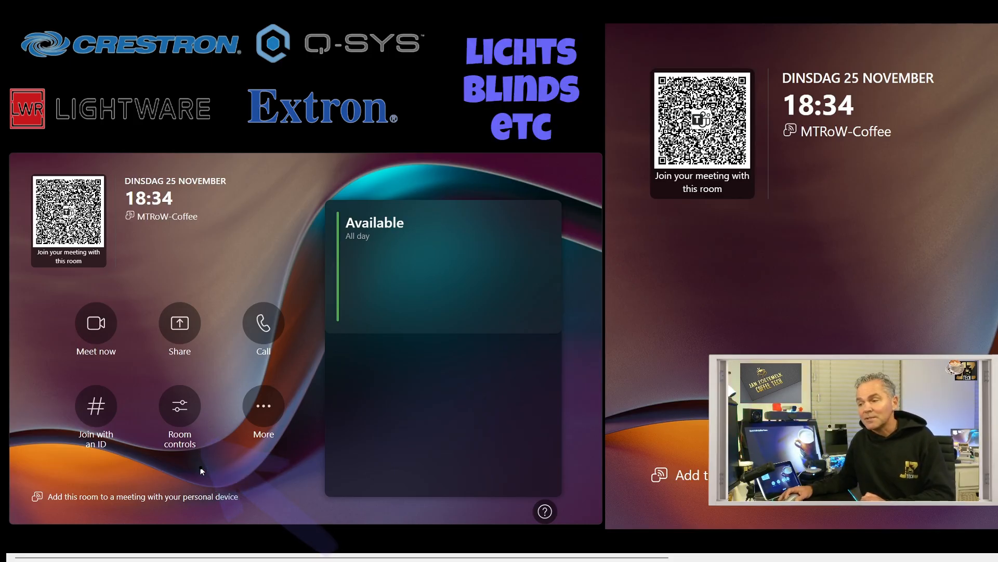
- Open Teams Rooms device settings from More, approving access with the admin password
left_click(259, 410)
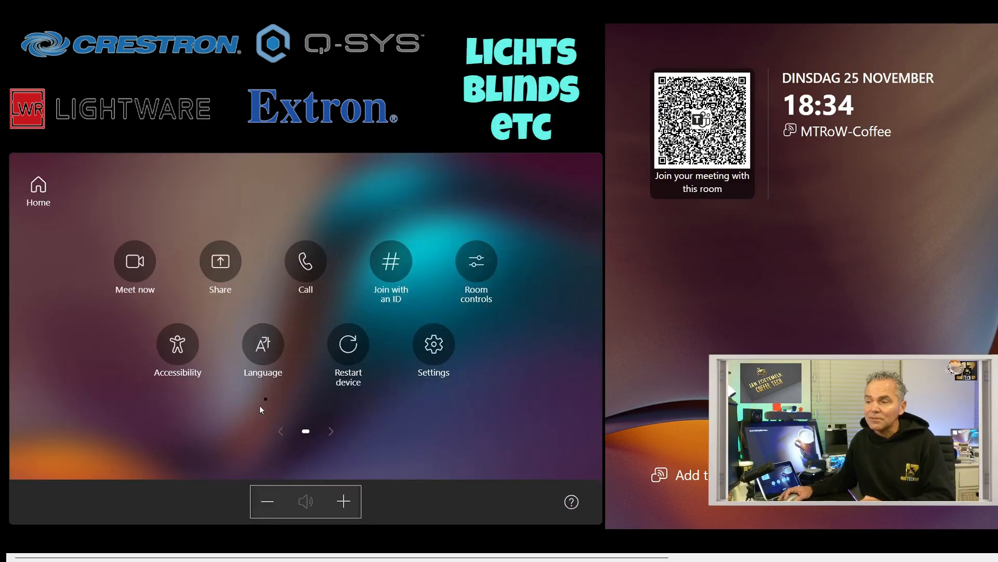
left_click(435, 346)
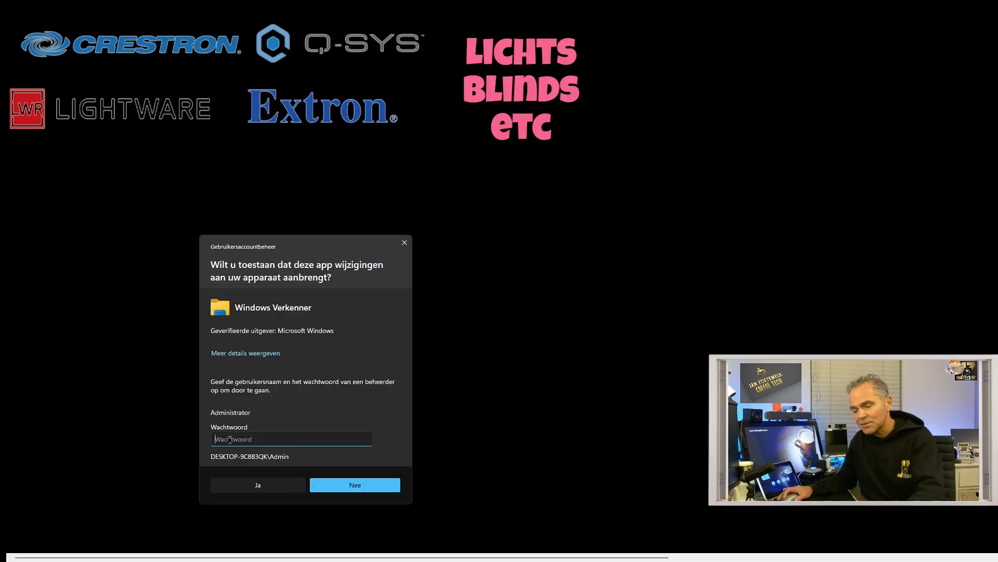
type("•••")
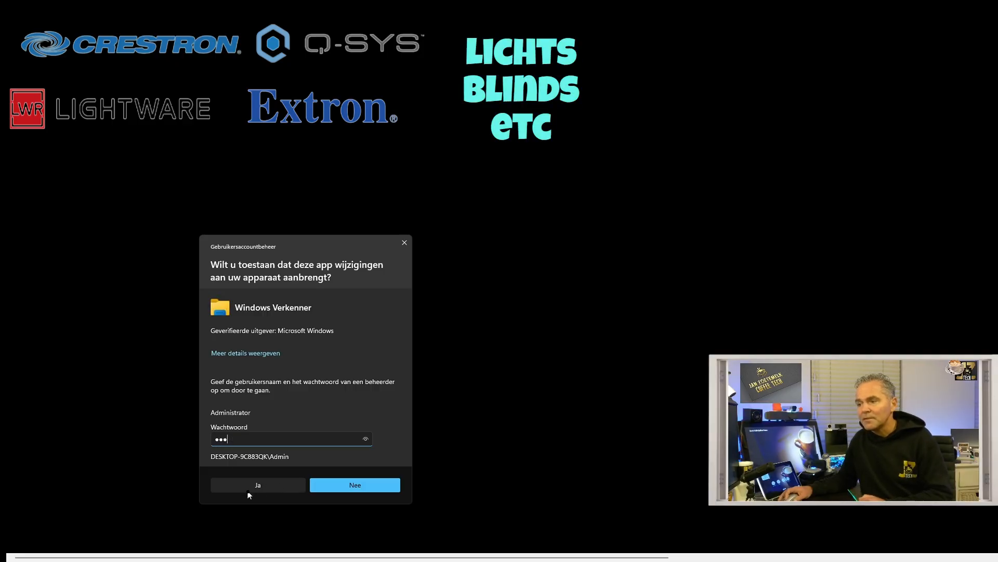
left_click(248, 490)
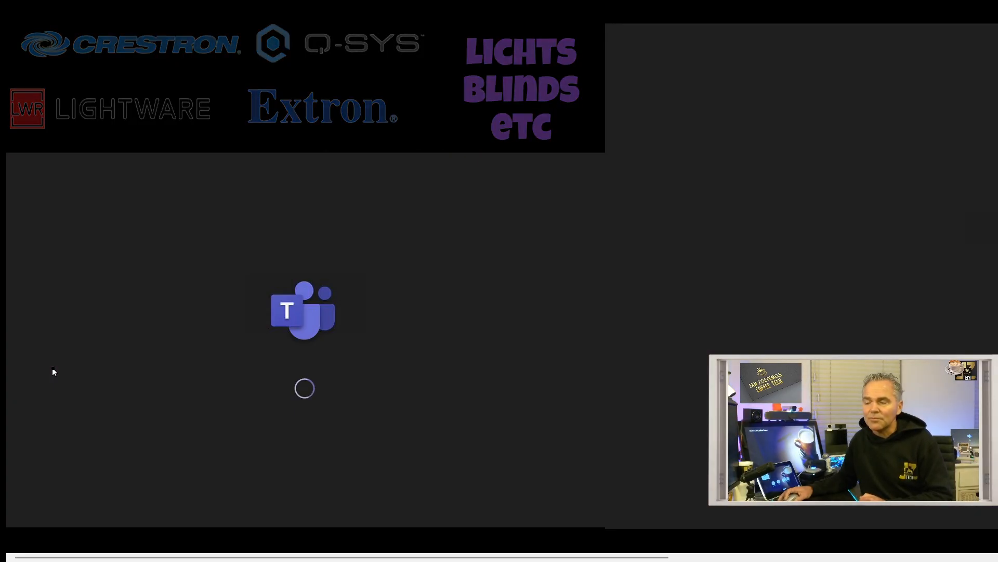
- Sign the room account out to Windows and log in as Administrator with its password
left_click(74, 444)
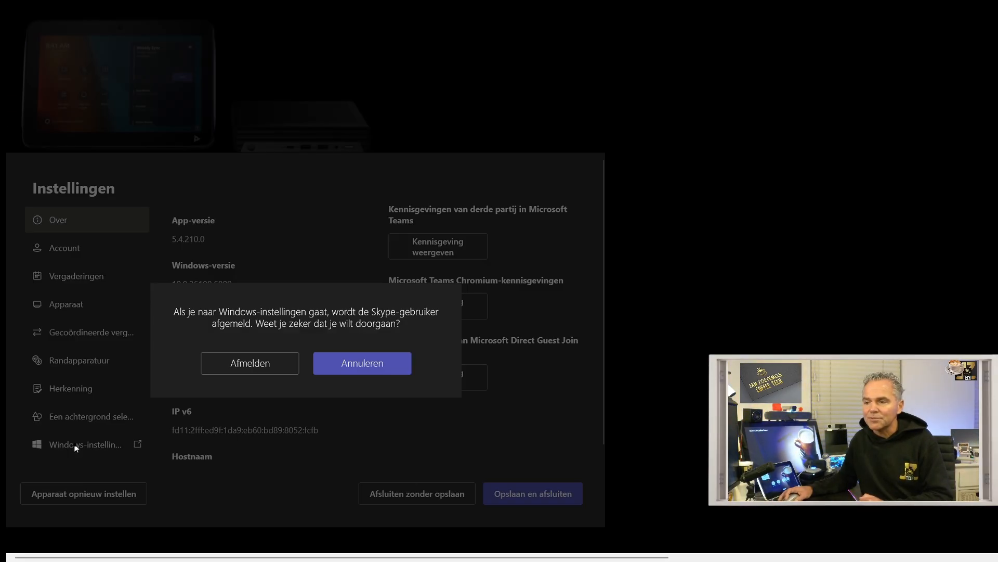
left_click(245, 363)
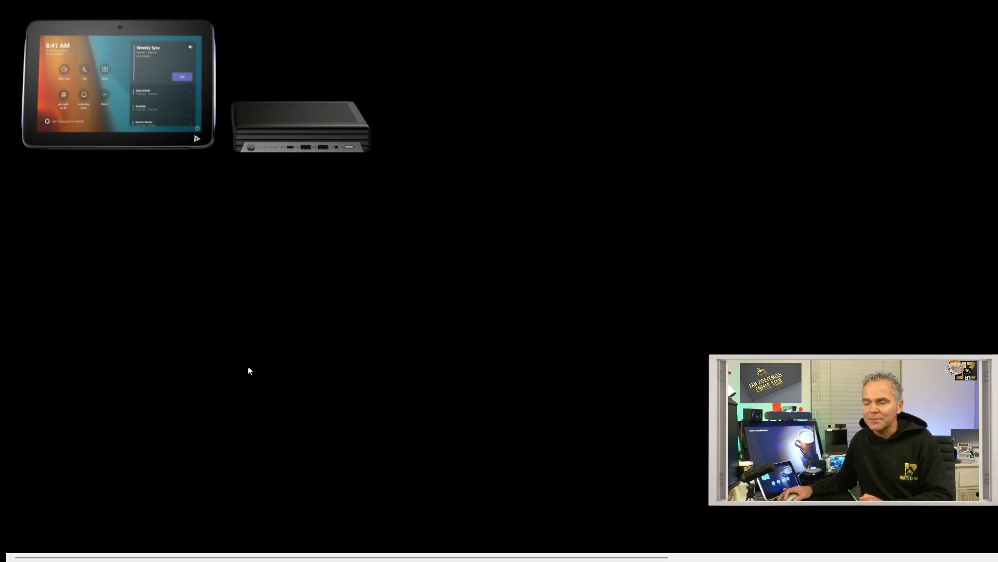
type("sfb")
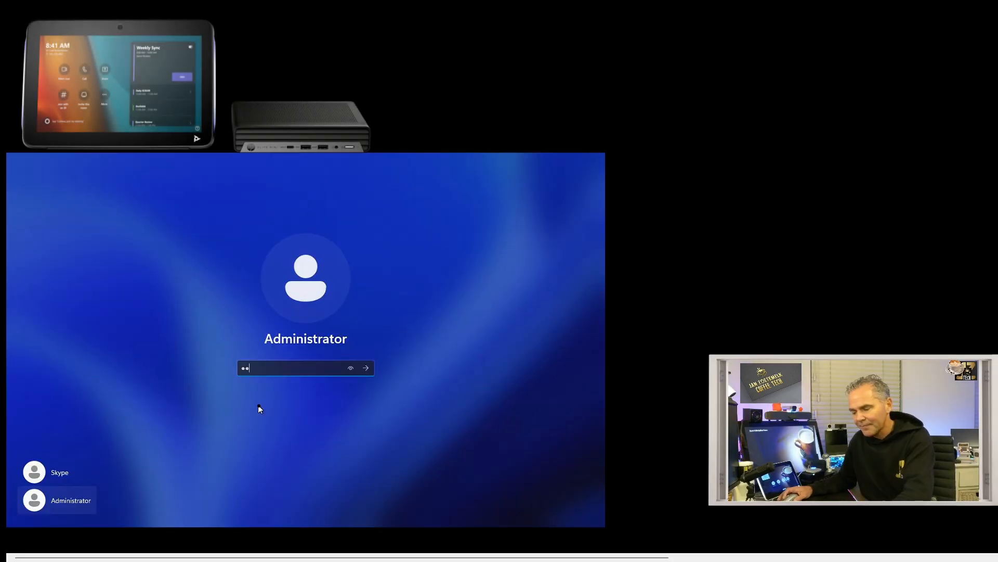
key("Return")
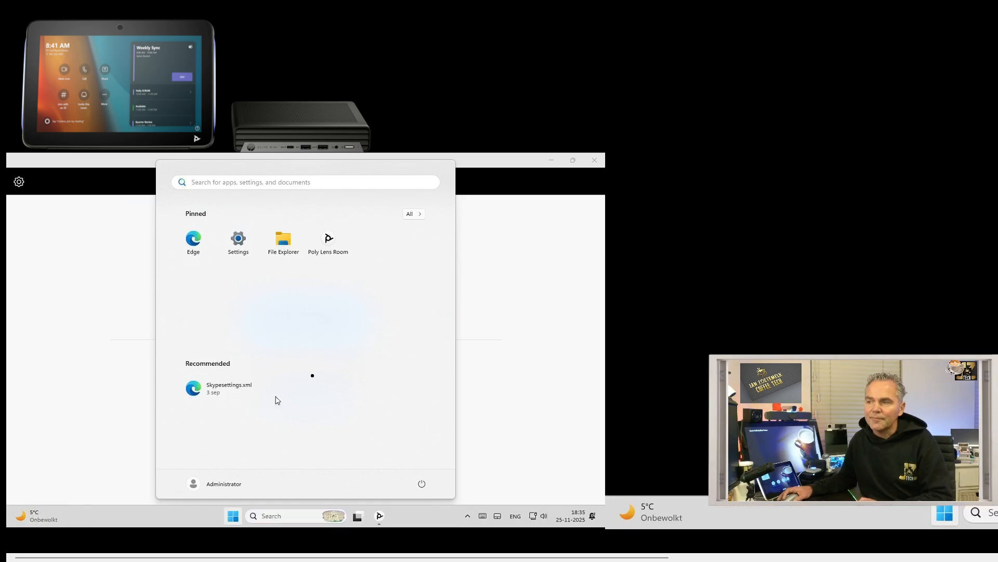
- Minimize the Poly Lens Room window and launch the pinned Poly Lens Room app from Start
left_click(489, 304)
left_click(552, 161)
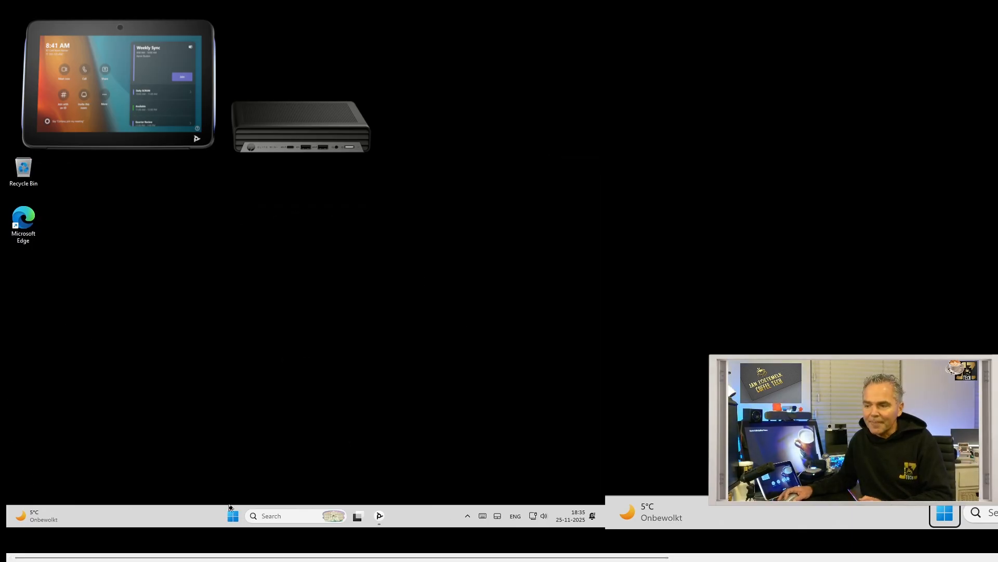
left_click(234, 521)
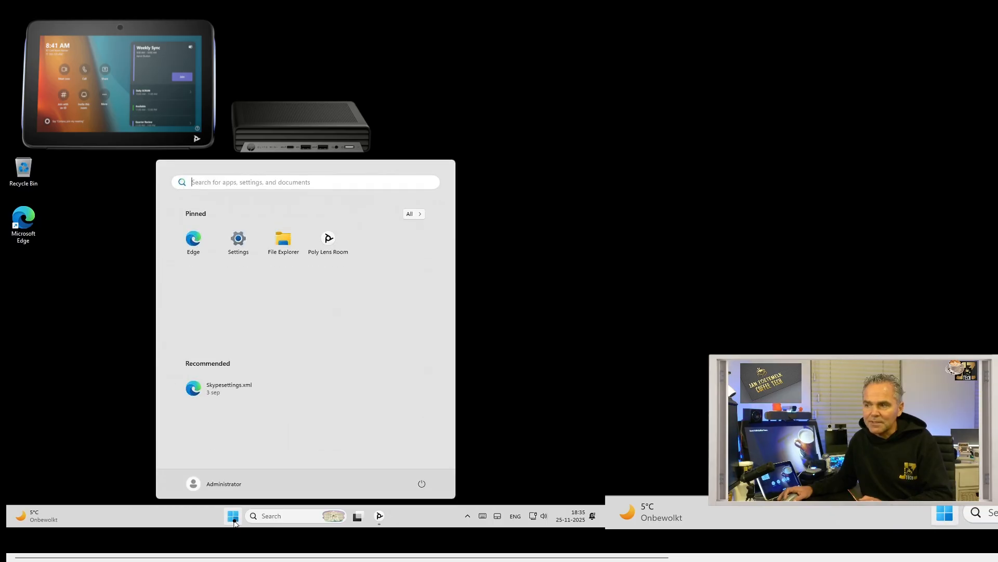
left_click(328, 239)
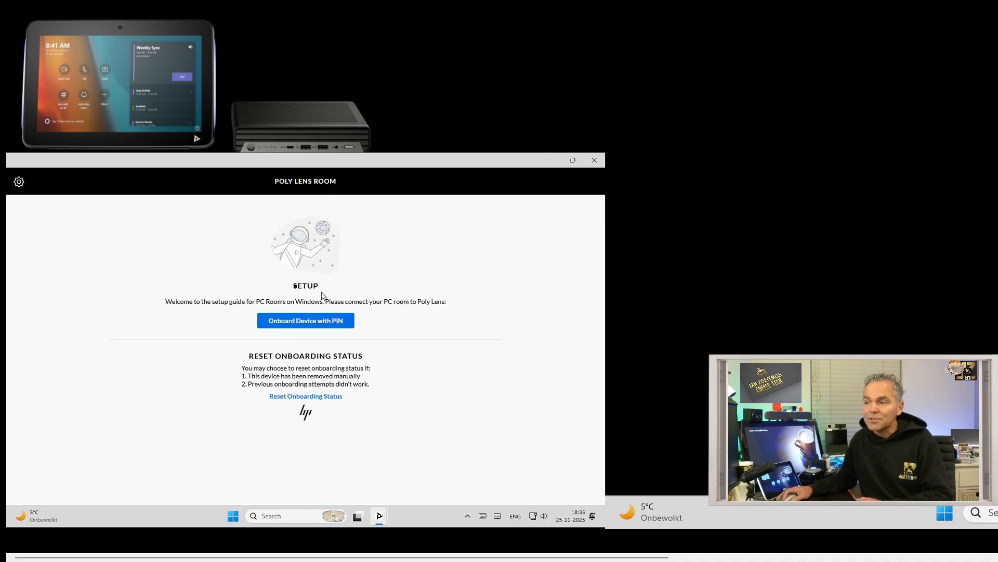
- Request an onboarding PIN, switch HP Camera Control off in settings, then check Teams Rooms' More options
left_click(291, 326)
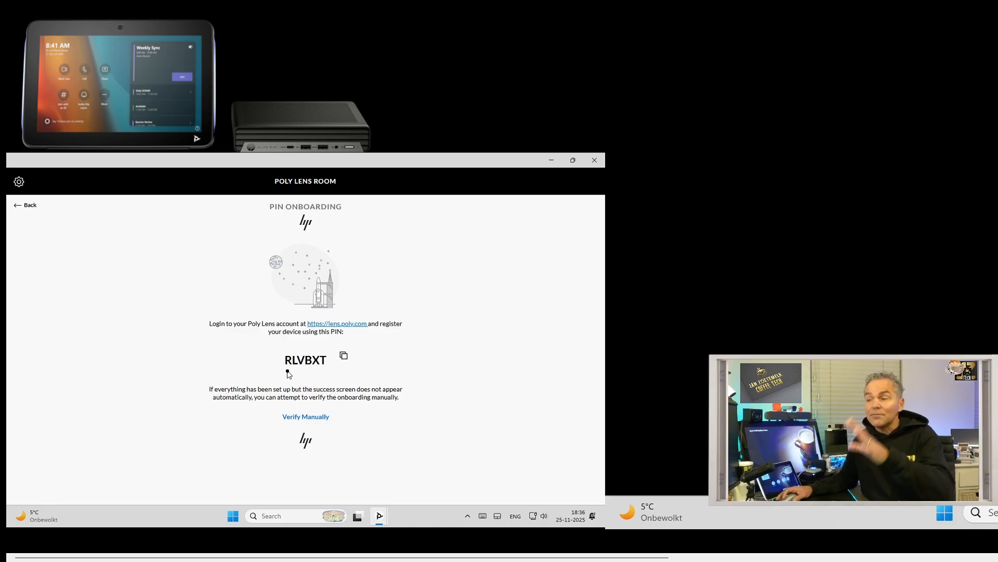
left_click(19, 183)
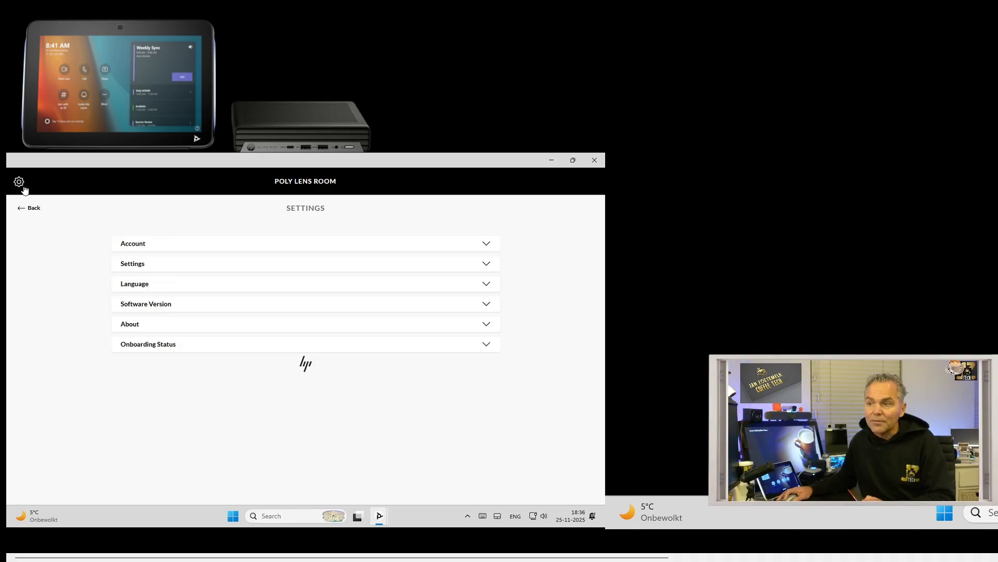
left_click(140, 269)
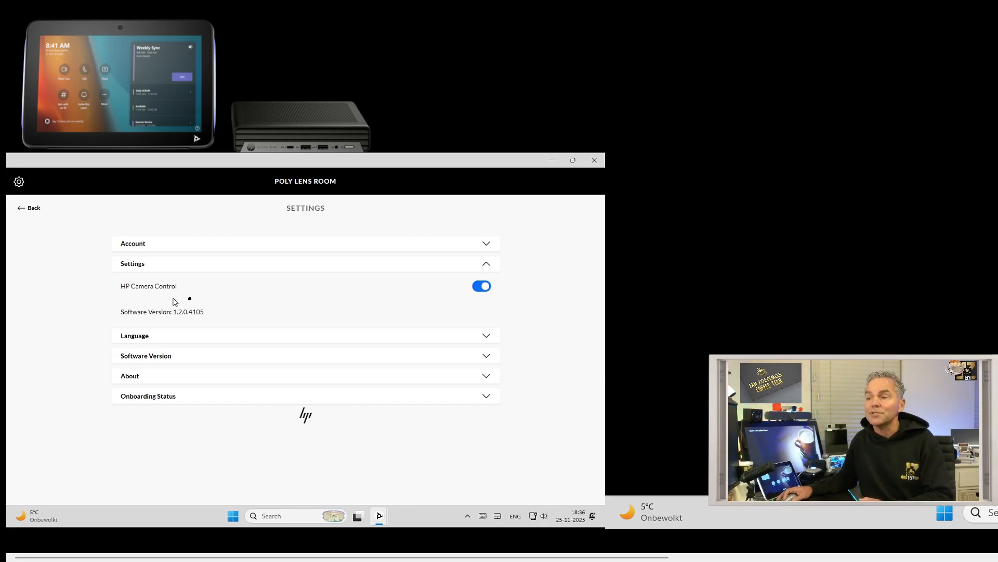
left_click(482, 286)
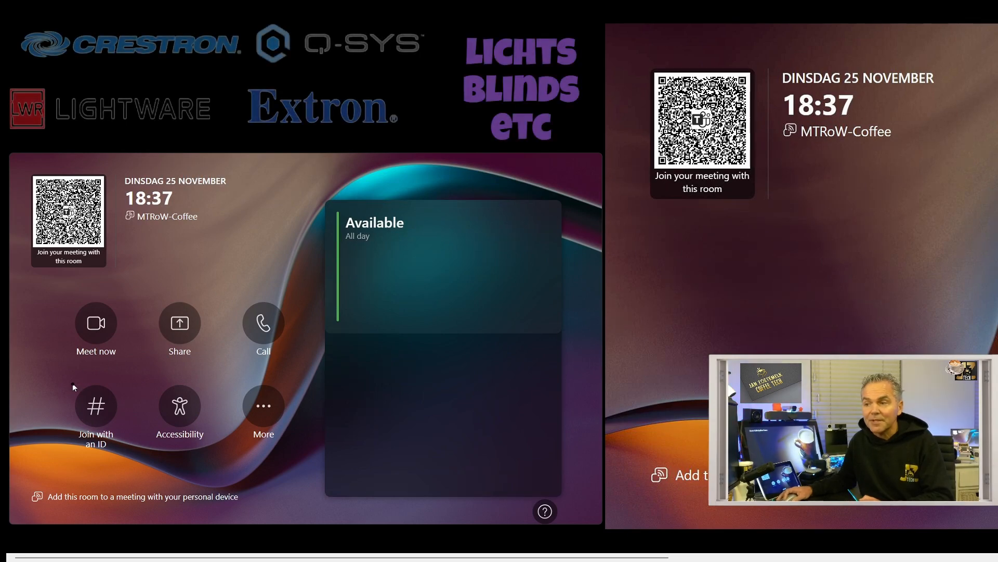
left_click(258, 411)
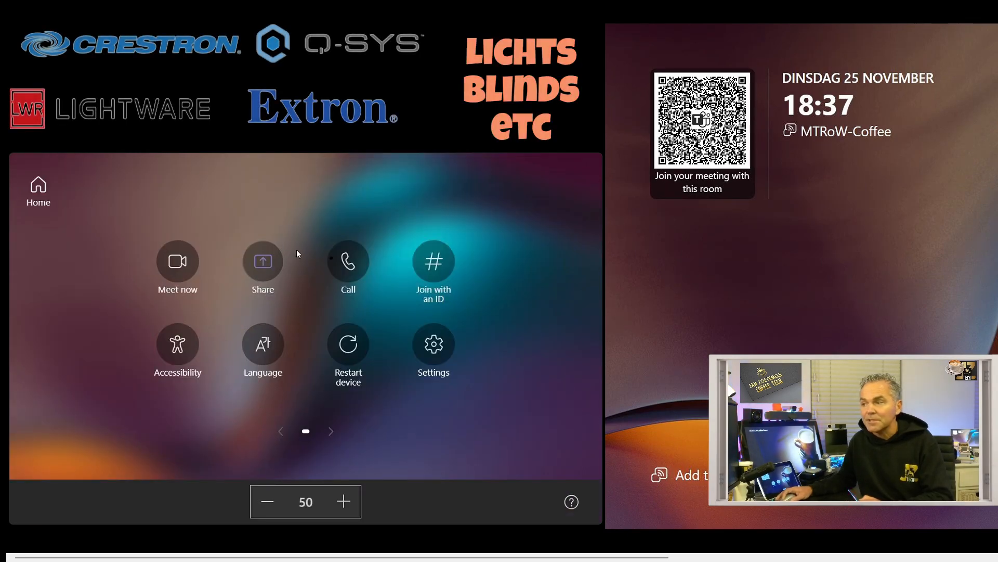
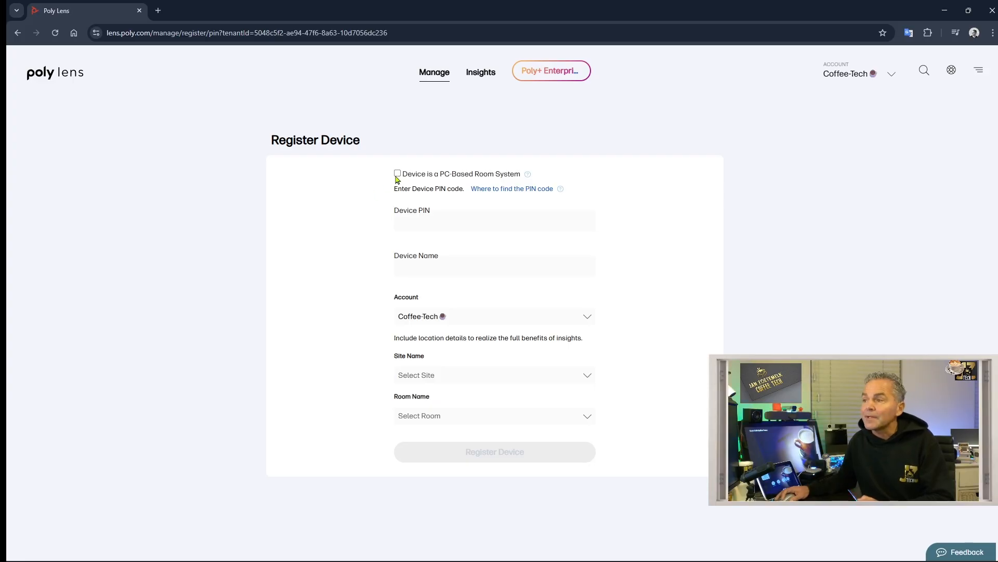
- Register the PC-based room system using the pasted PIN and room name TeamsRoomPC CoffeeTech
left_click(398, 174)
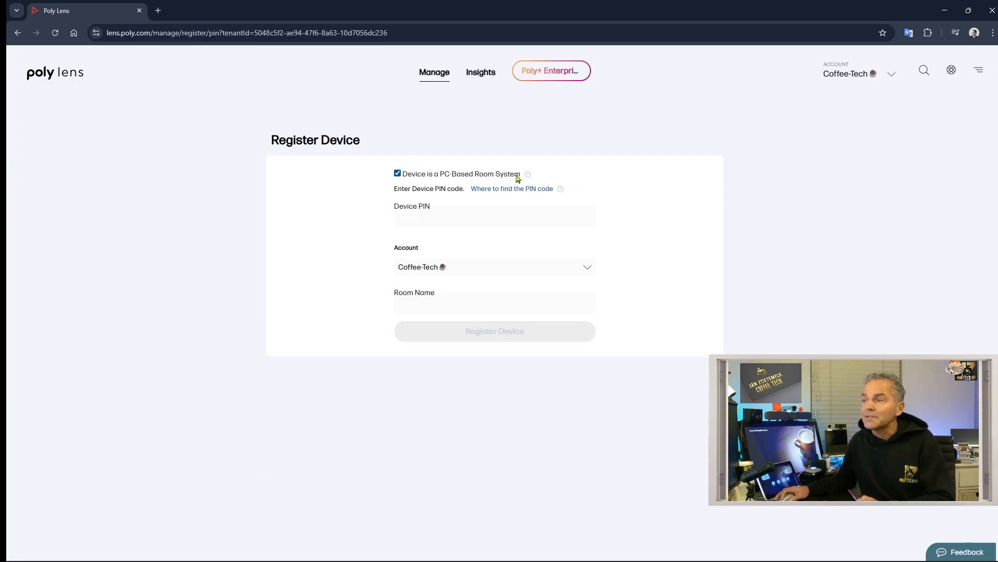
left_click(448, 213)
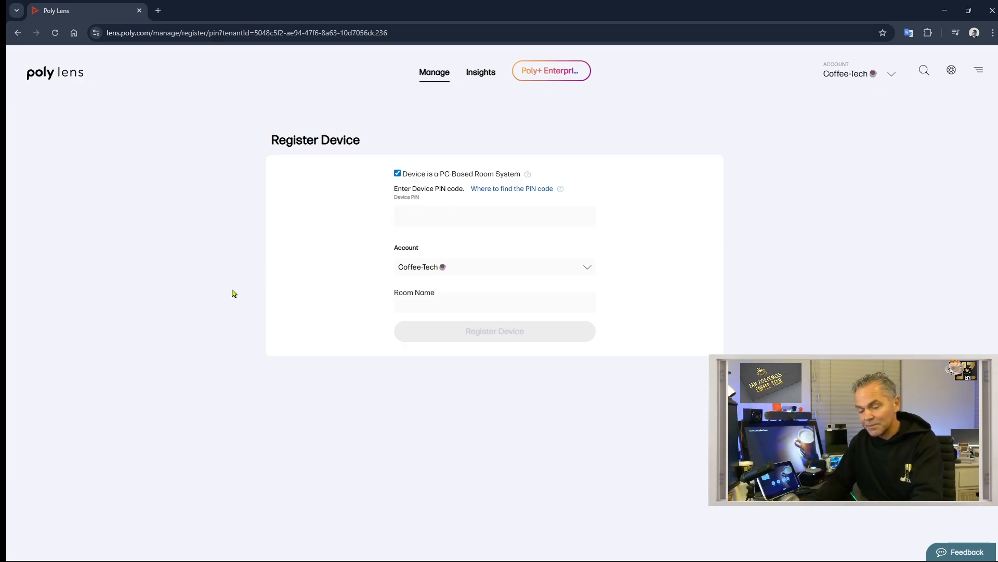
type("RLVBXT")
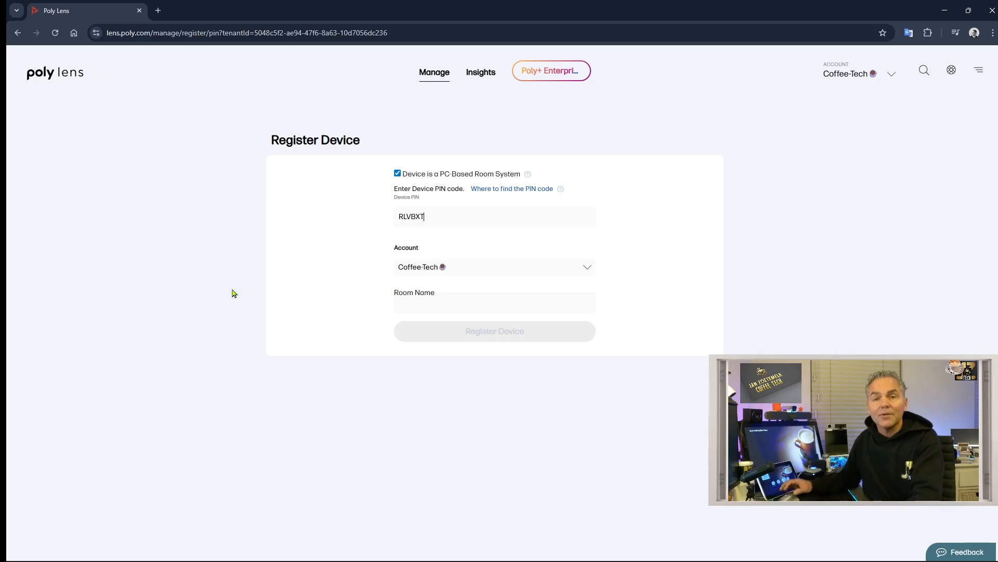
left_click(451, 307)
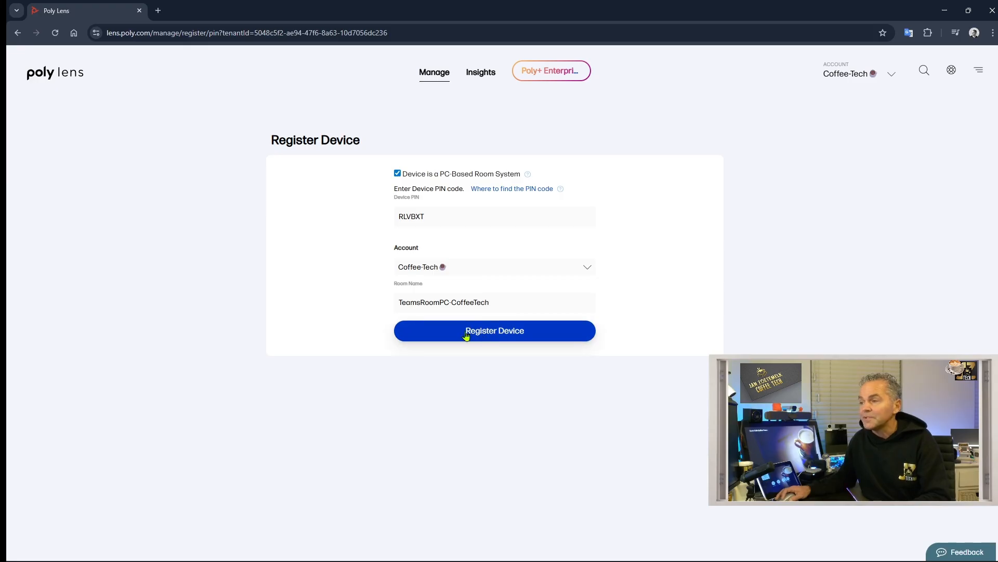
left_click(466, 335)
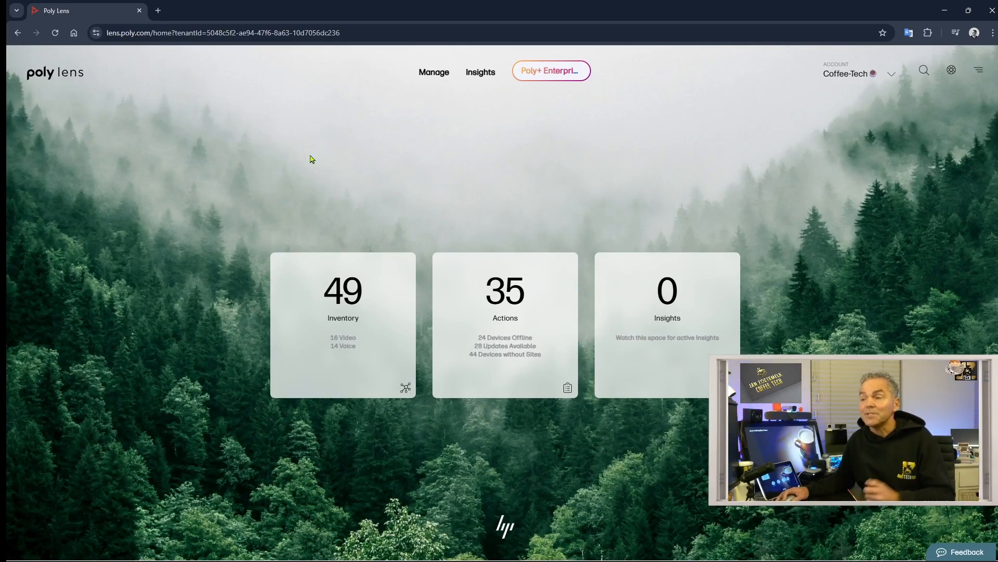
- Open the device inventory and filter its Status to Online
left_click(348, 296)
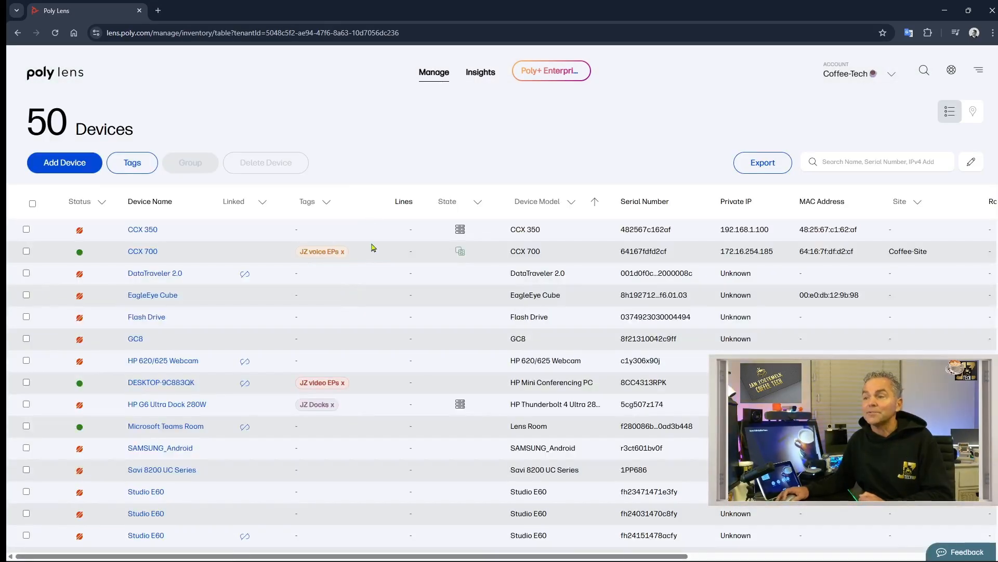
left_click(83, 200)
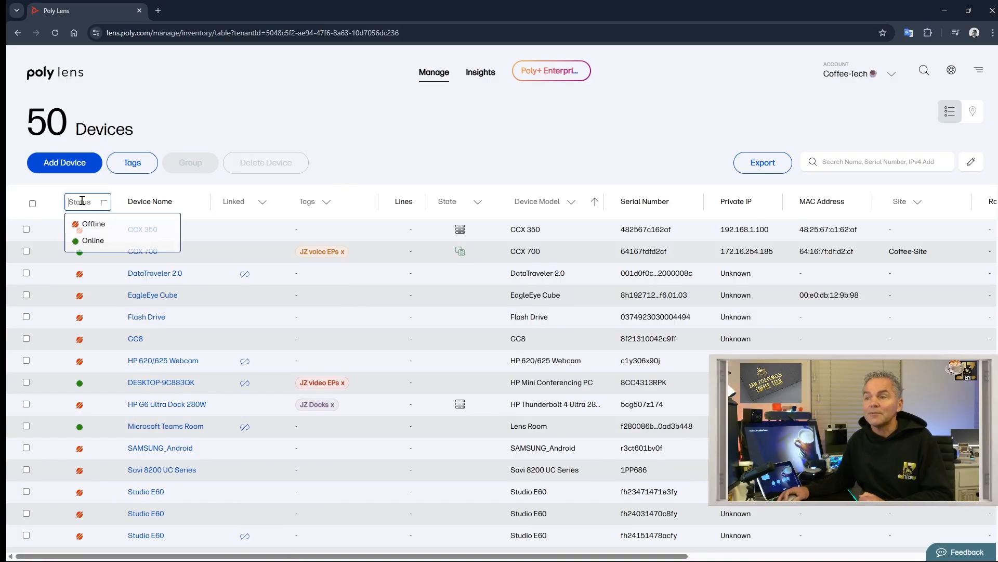
left_click(104, 240)
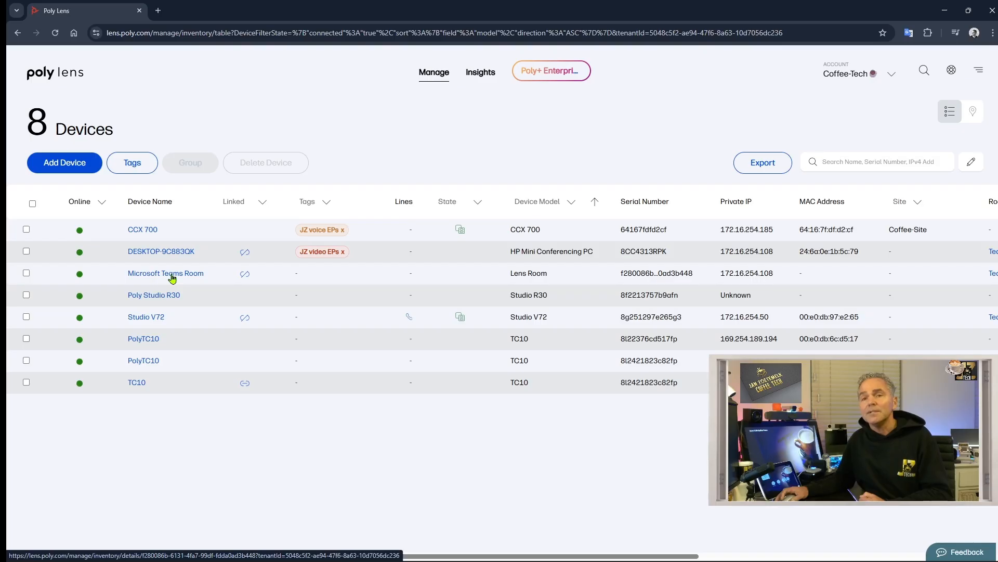
- Open DESKTOP-9C883QK and go to its linked Studio V72's device page
left_click(159, 252)
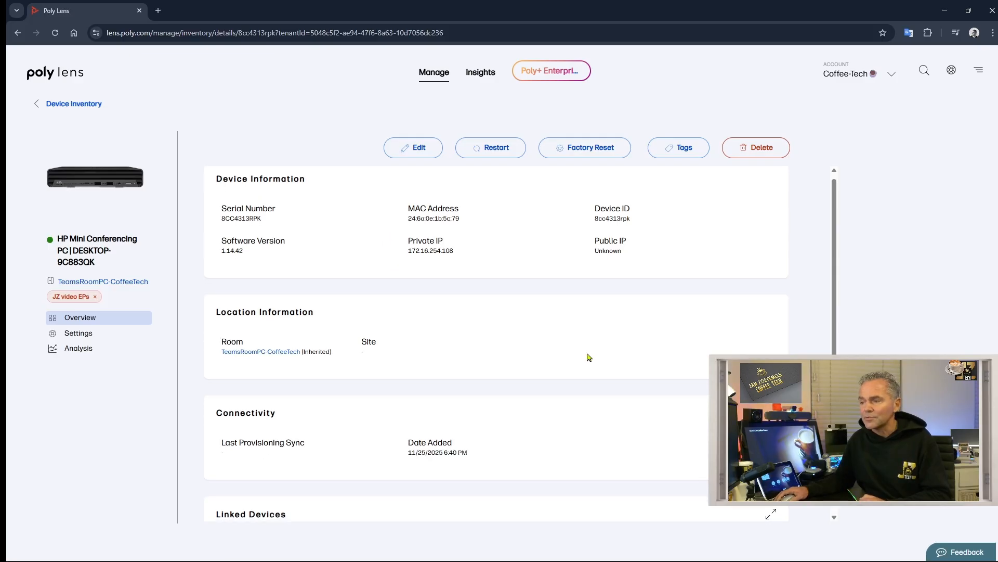
scroll(588, 357, "down", 1)
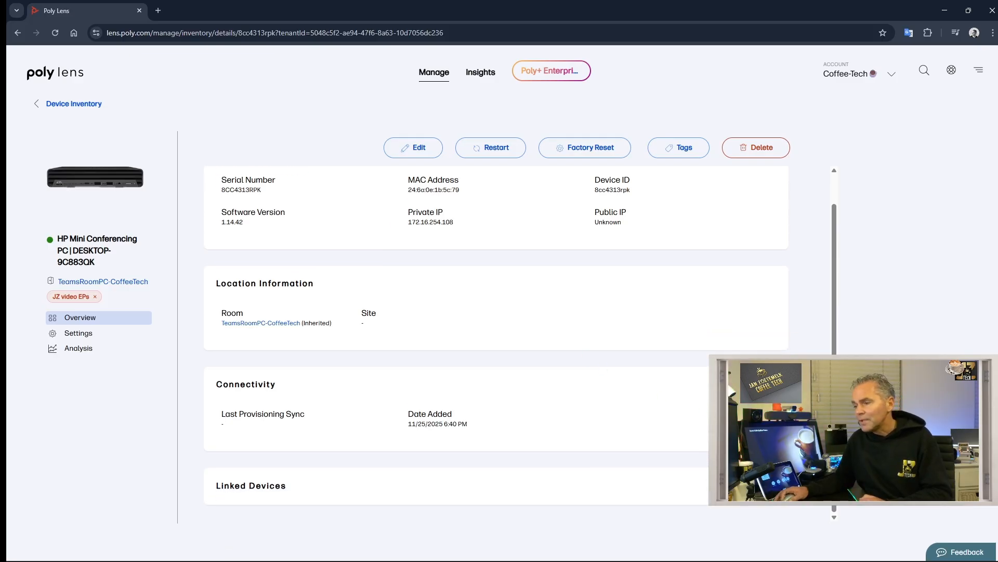
scroll(589, 400, "down", 5)
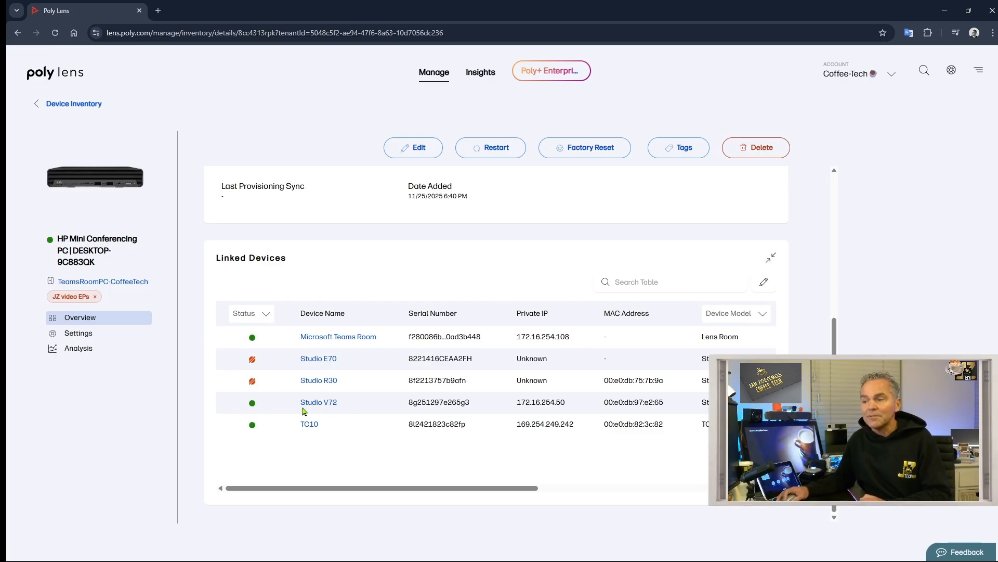
left_click(329, 403)
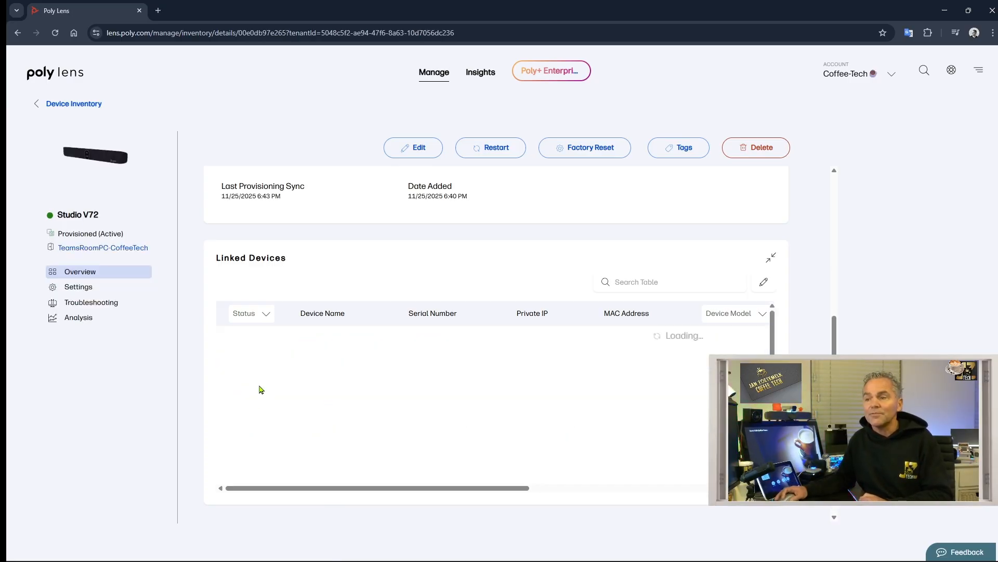
- Set the Studio V72's Camera Tracking Mode to Frame Speaker in Audio | Video settings
left_click(75, 287)
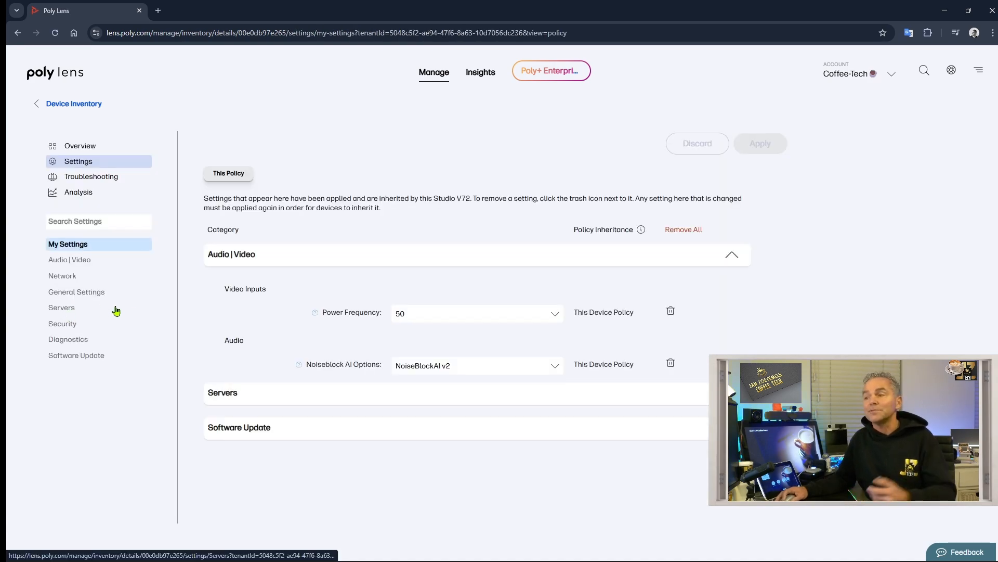
left_click(76, 260)
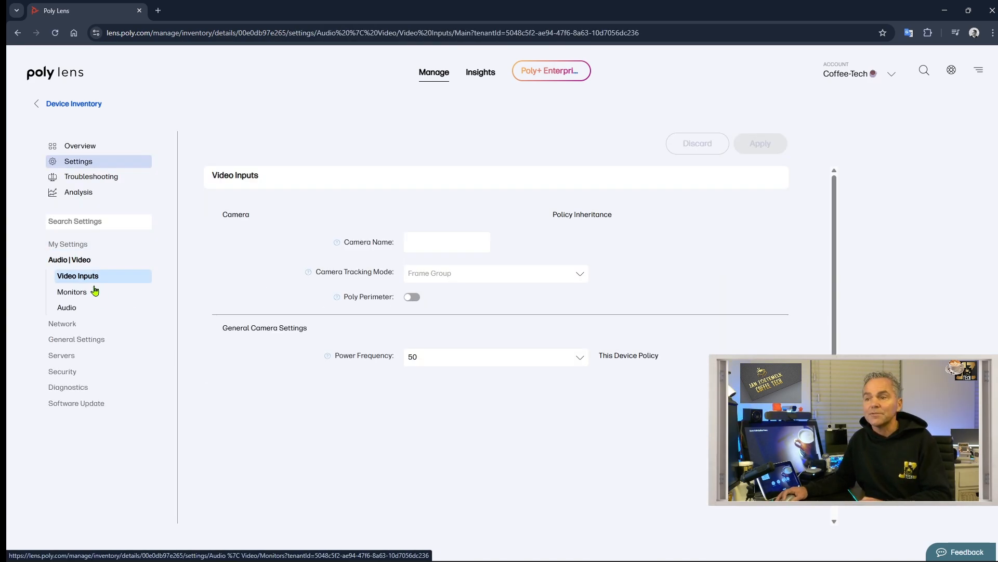
left_click(457, 274)
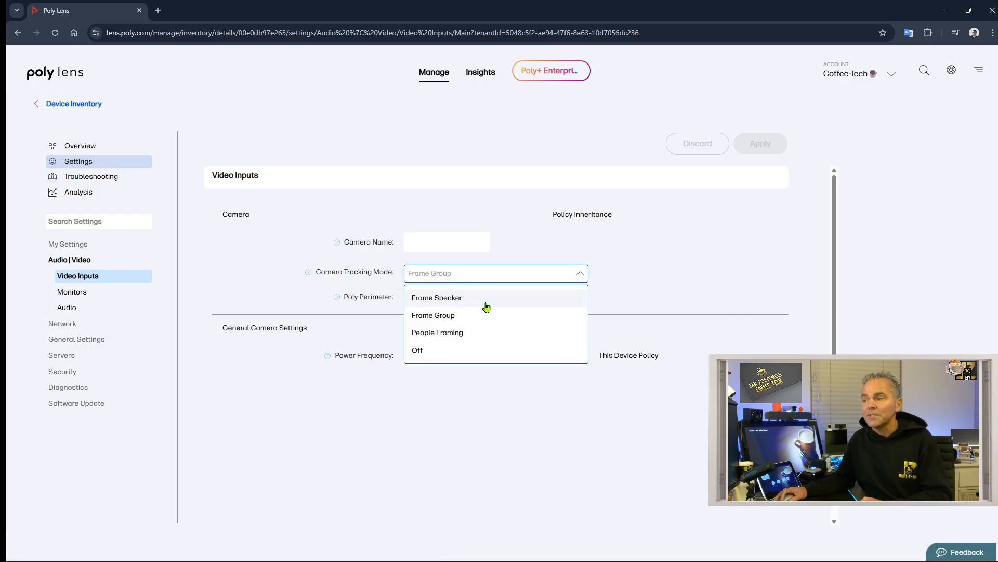
left_click(475, 322)
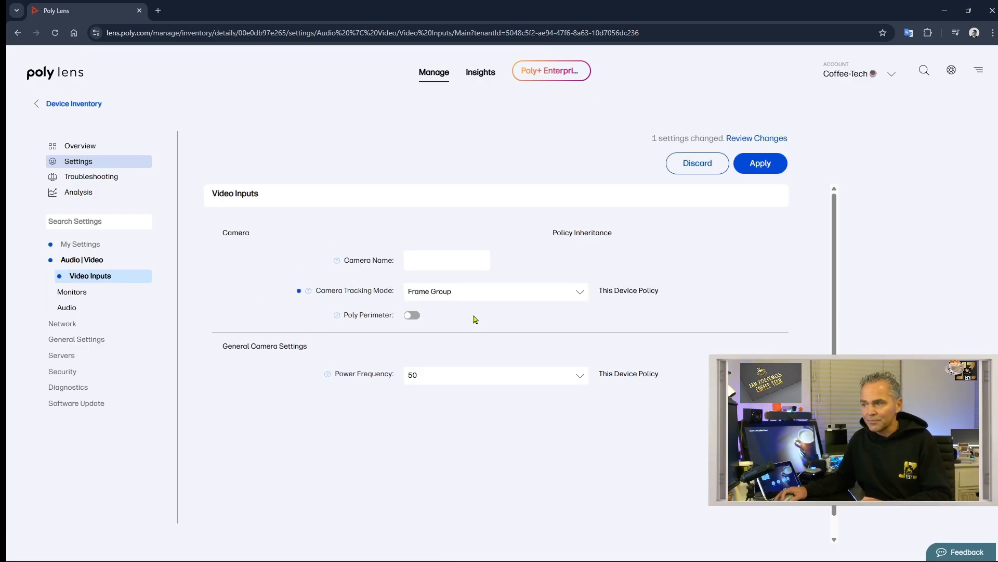
left_click(457, 291)
left_click(465, 316)
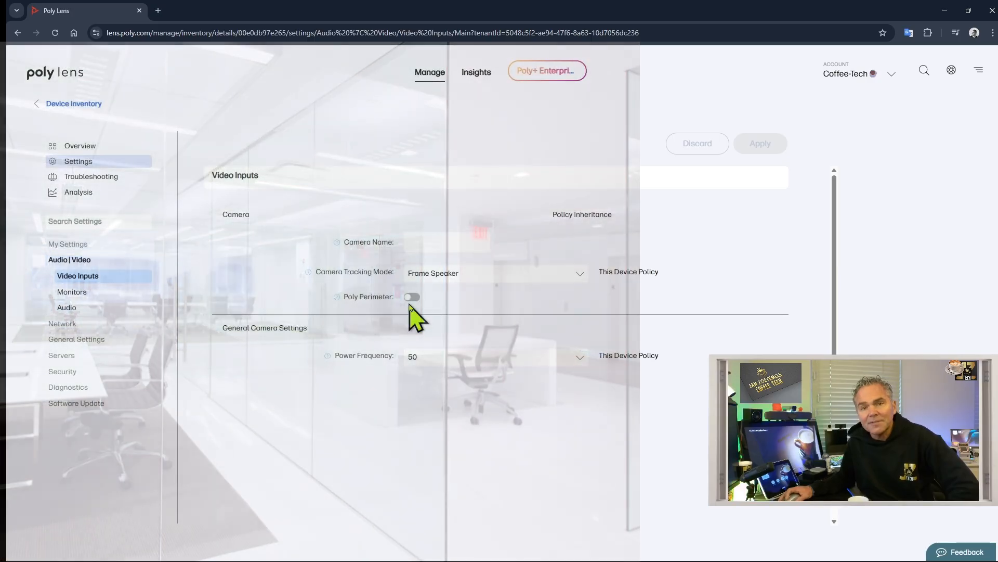
- Try Poly Perimeter with Meters as the measurement unit, then leave it off and go to Audio
left_click(411, 298)
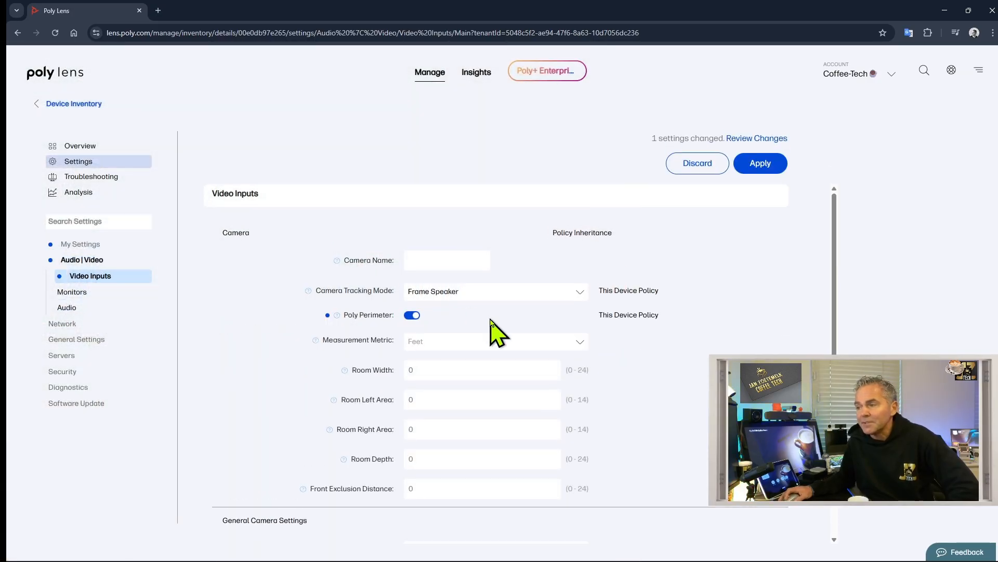
scroll(490, 334, "down", 2)
left_click(451, 238)
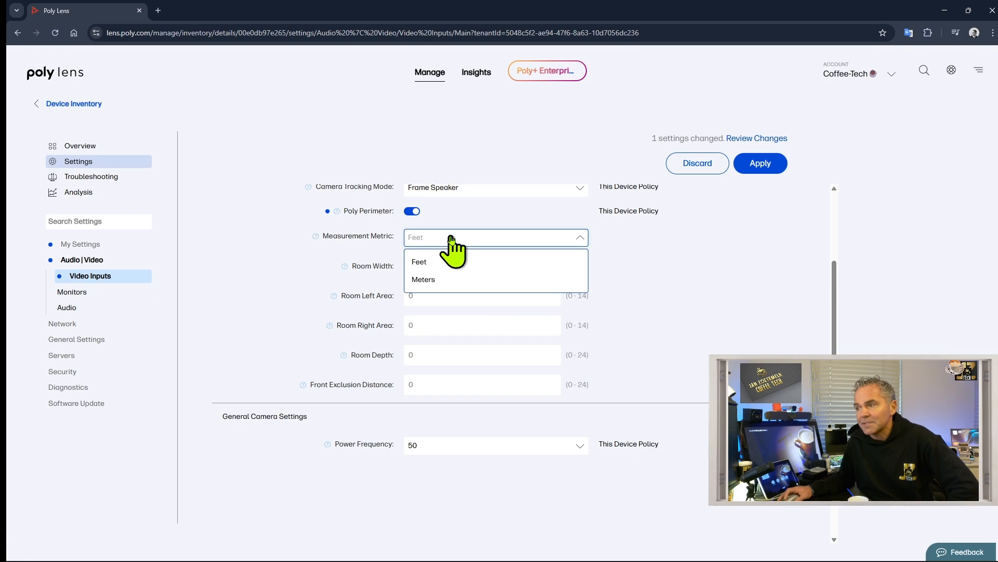
left_click(425, 281)
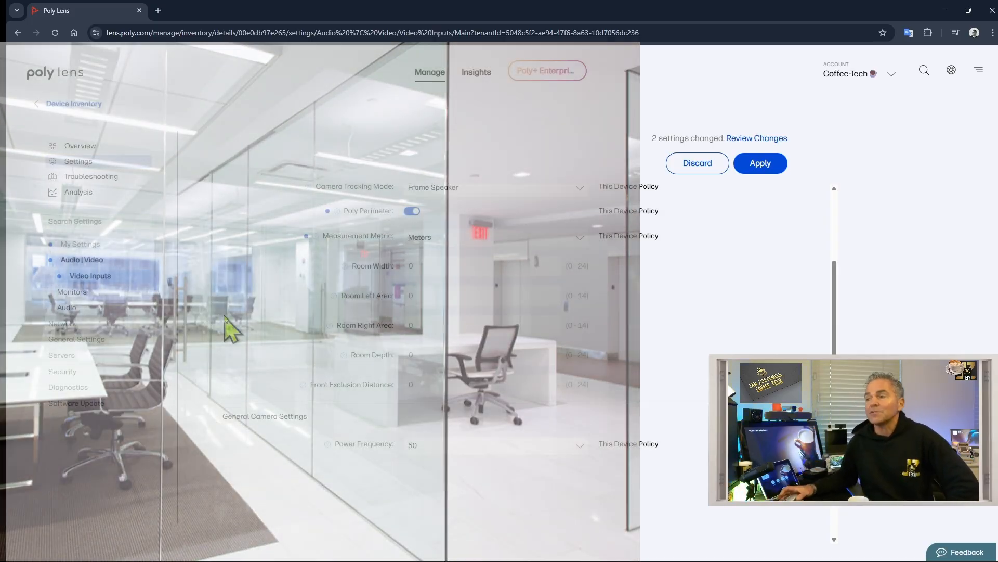
left_click(413, 211)
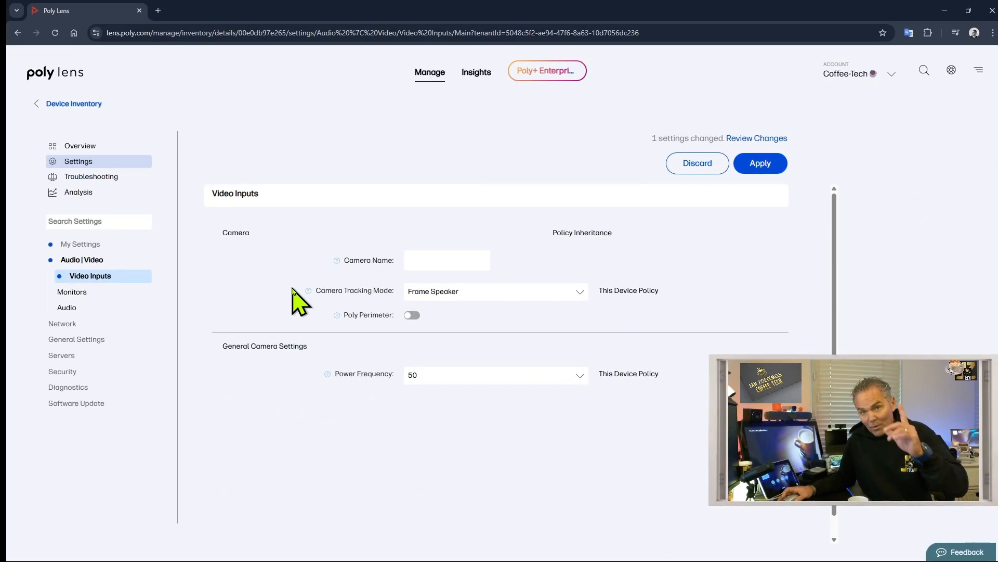
left_click(60, 312)
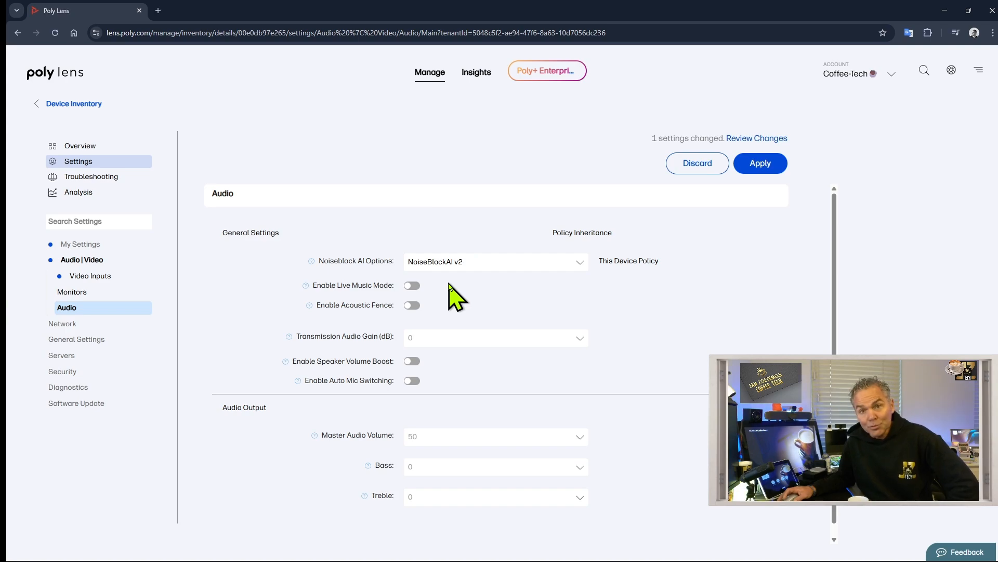
- Keep the Noiseblock AI option at NoiseBlockAI v2
left_click(490, 263)
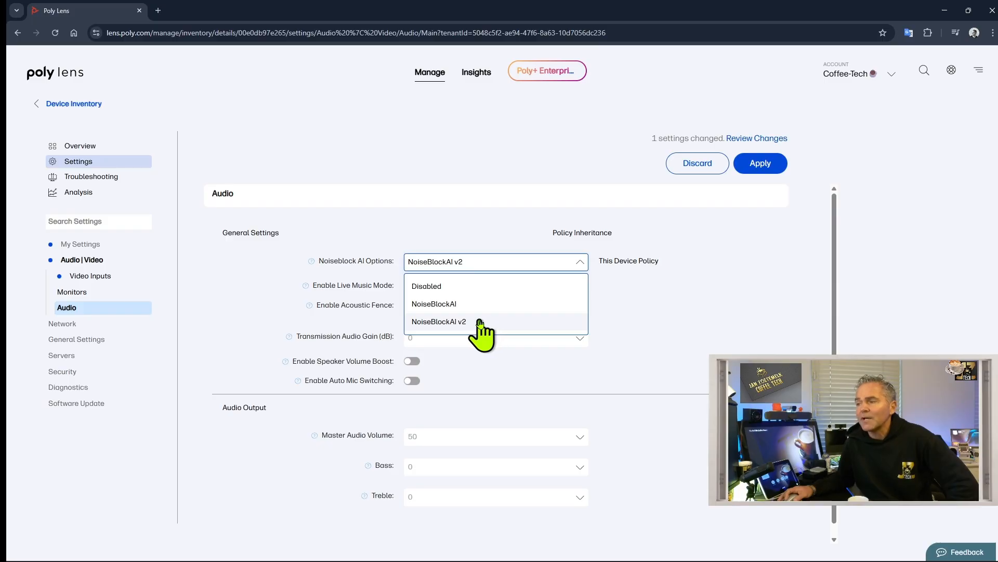
left_click(485, 321)
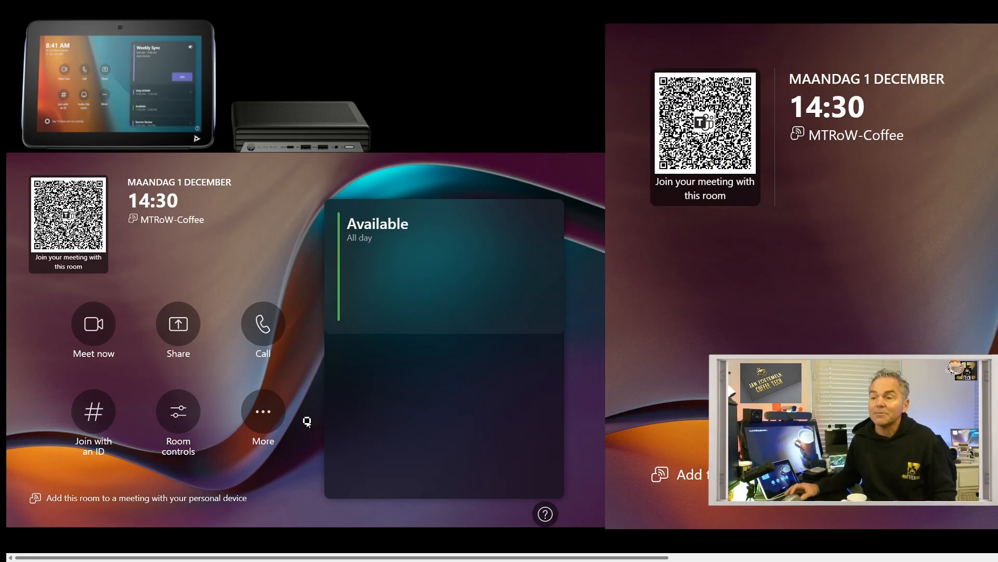
- Start a Meet now meeting and turn Noise suppression off in its Audio settings
left_click(90, 334)
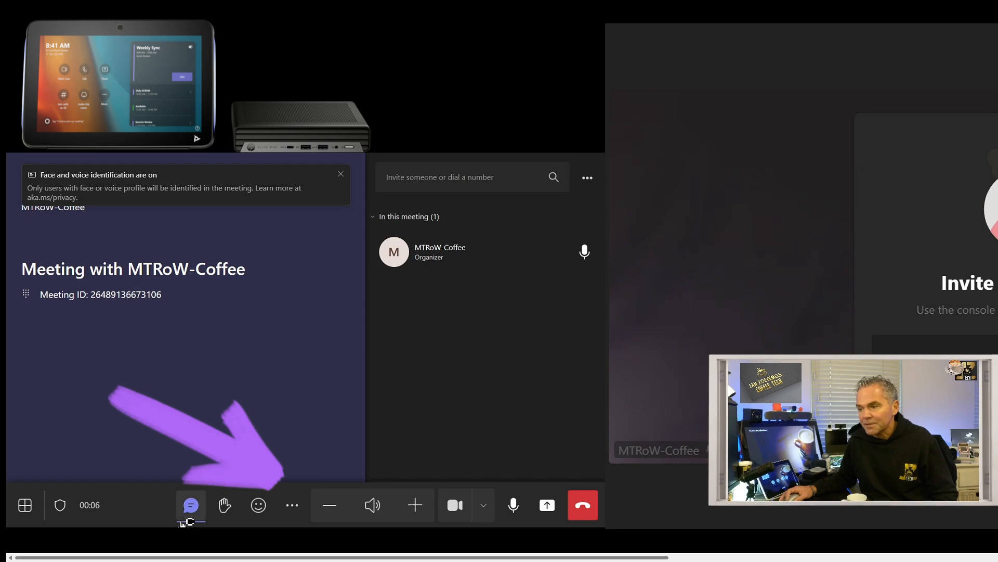
left_click(289, 510)
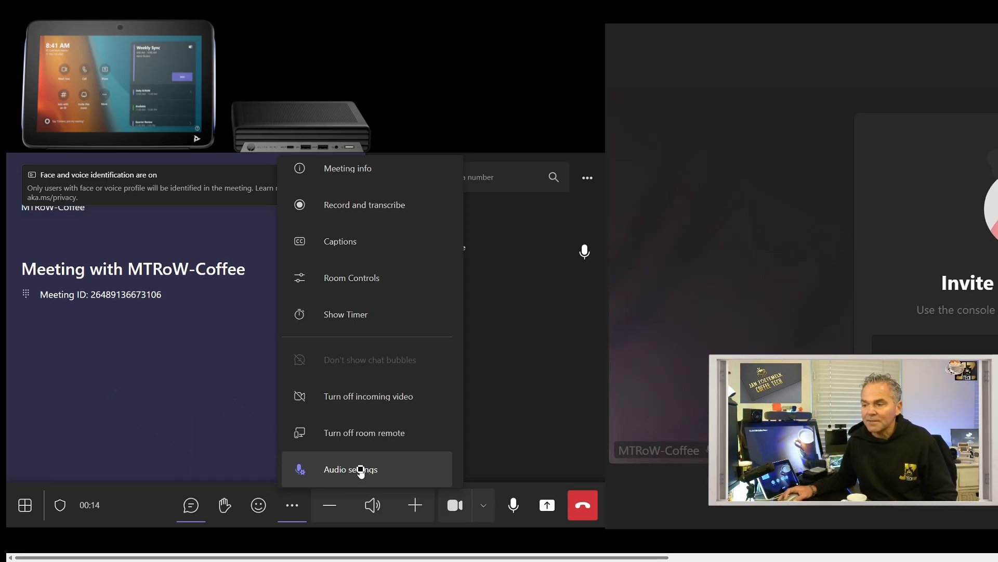
left_click(361, 471)
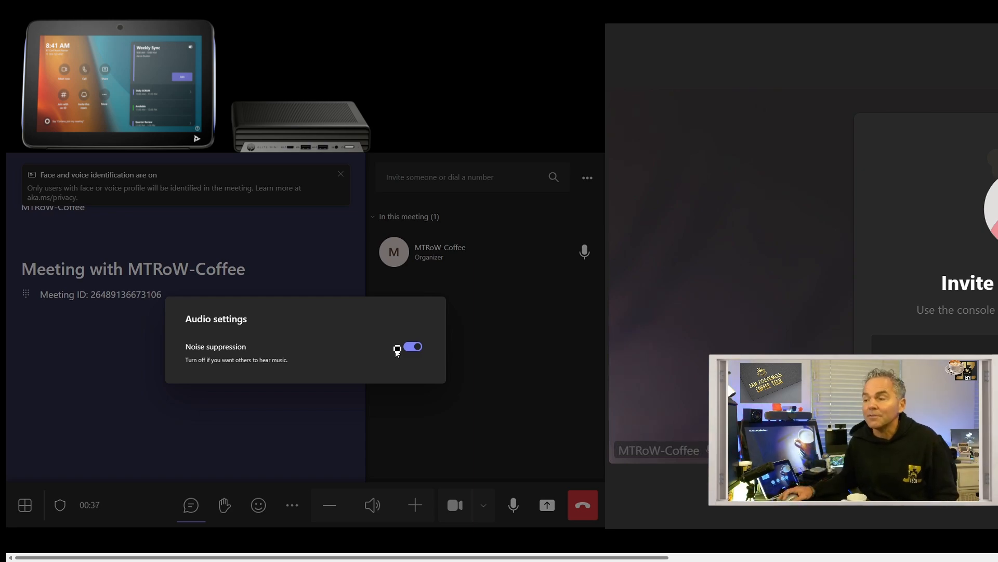
left_click(416, 349)
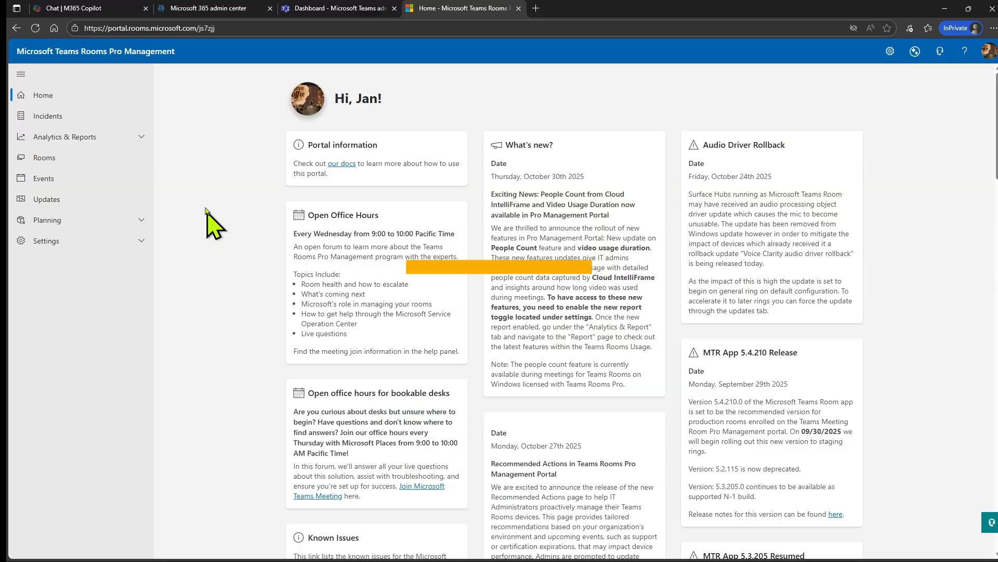
- Open the MTRoW-Coffee room's Peripherals settings in the Rooms Pro portal
left_click(59, 158)
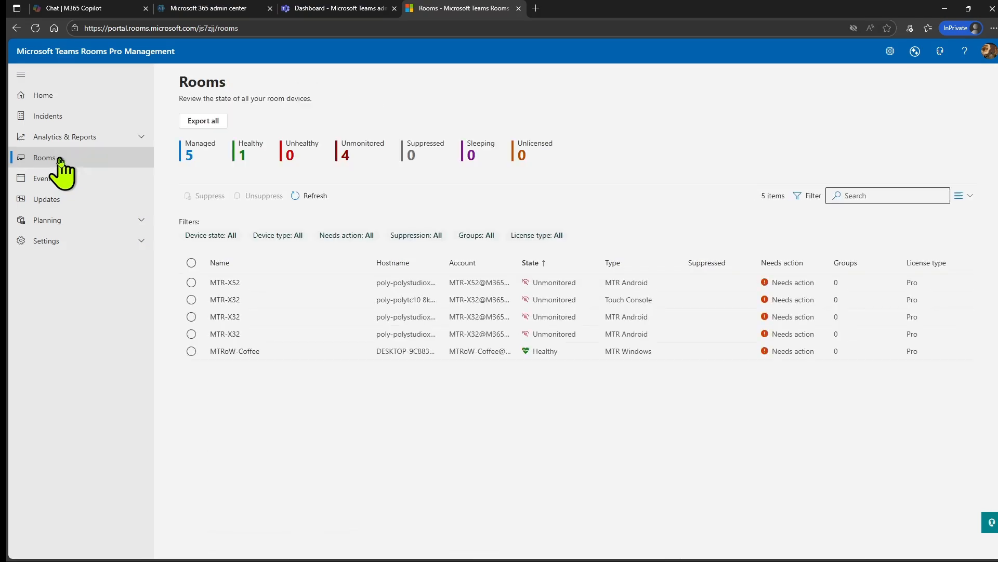
left_click(234, 353)
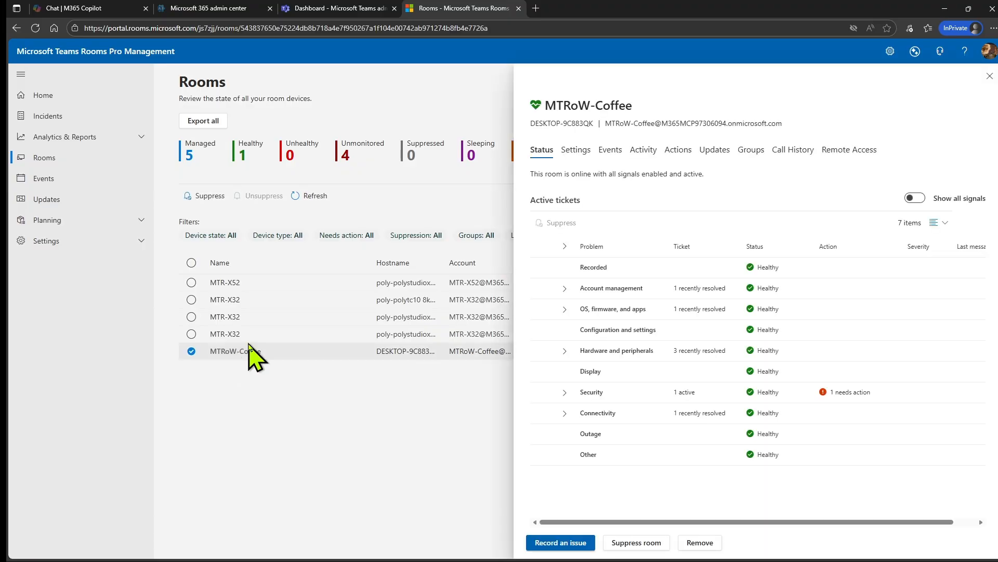
left_click(575, 152)
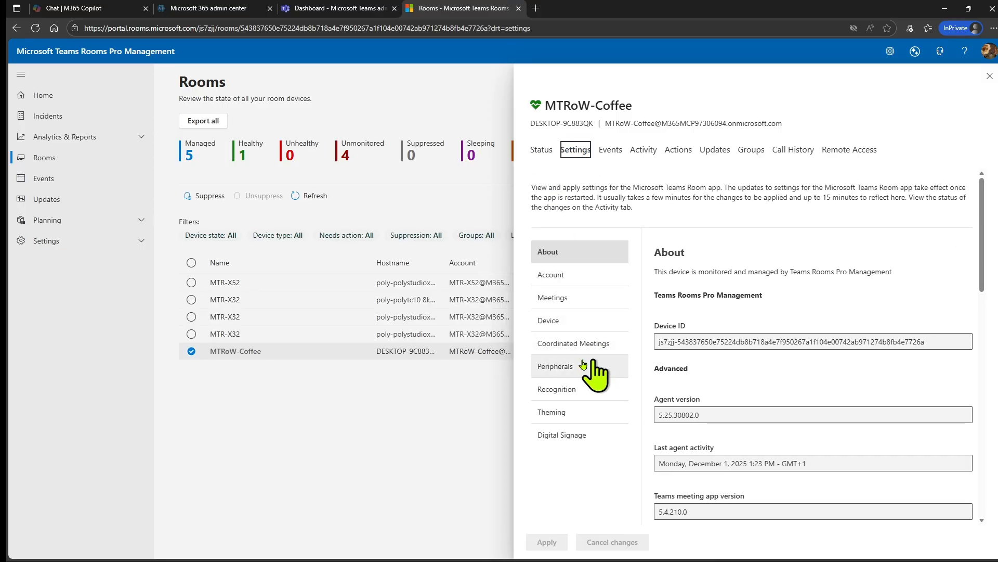
left_click(584, 365)
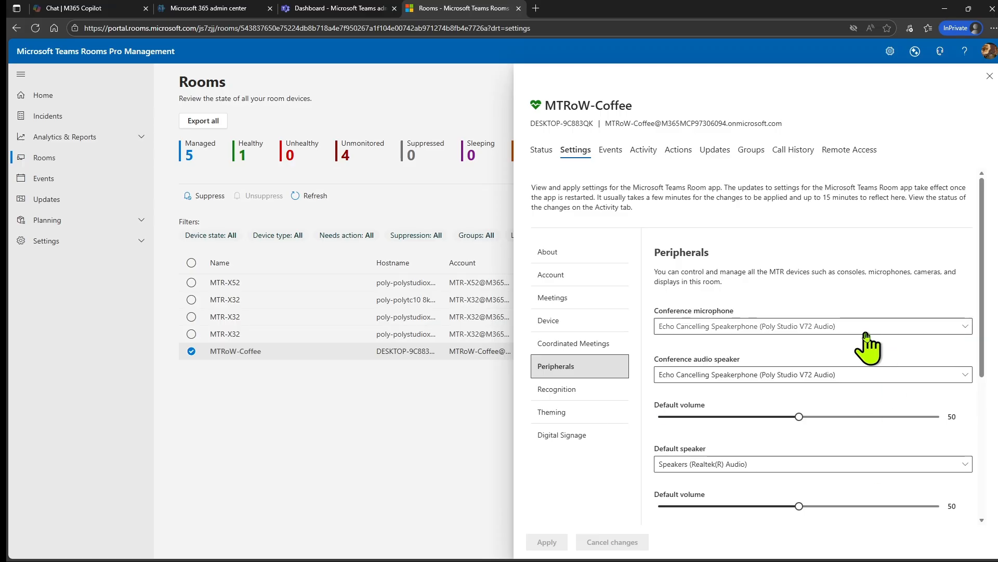
scroll(863, 338, "down", 2)
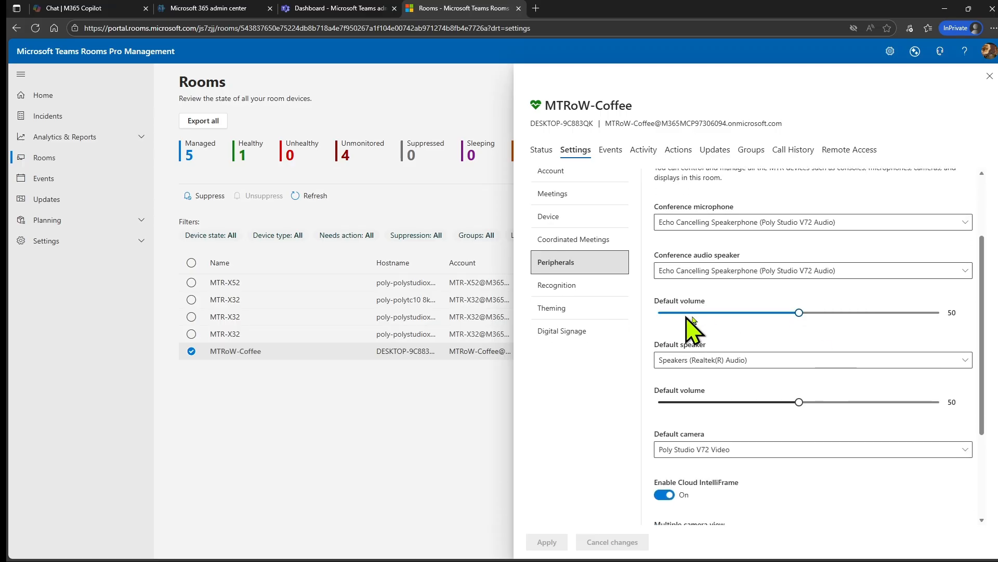
scroll(791, 344, "down", 3)
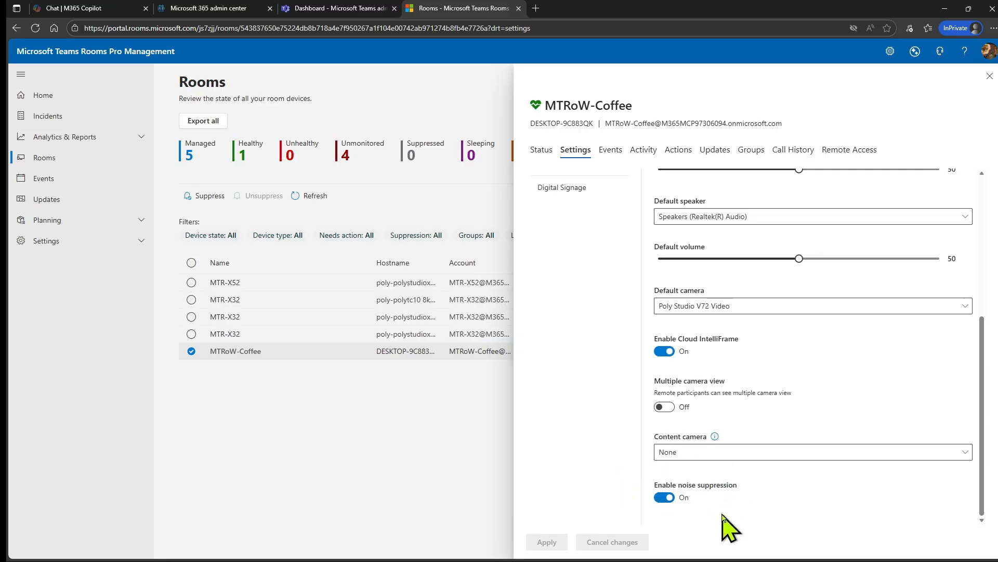
- Switch Enable noise suppression Off and submit the change to apply now
left_click(665, 498)
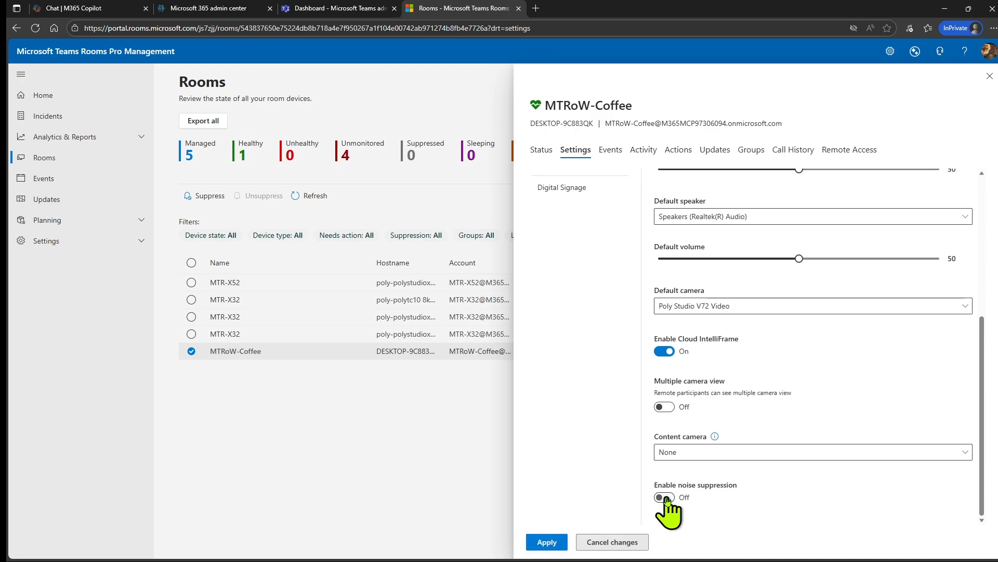
left_click(542, 541)
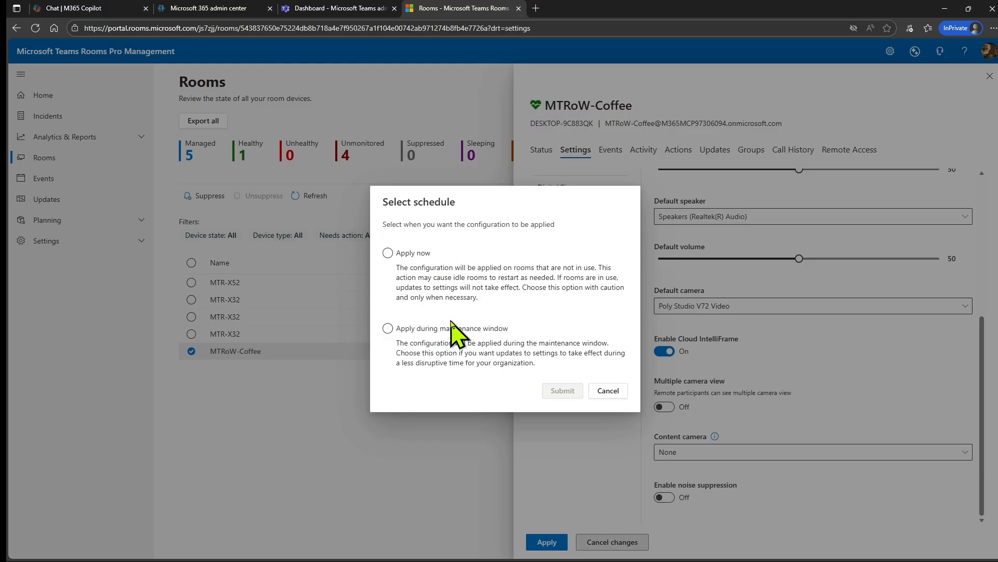
left_click(388, 253)
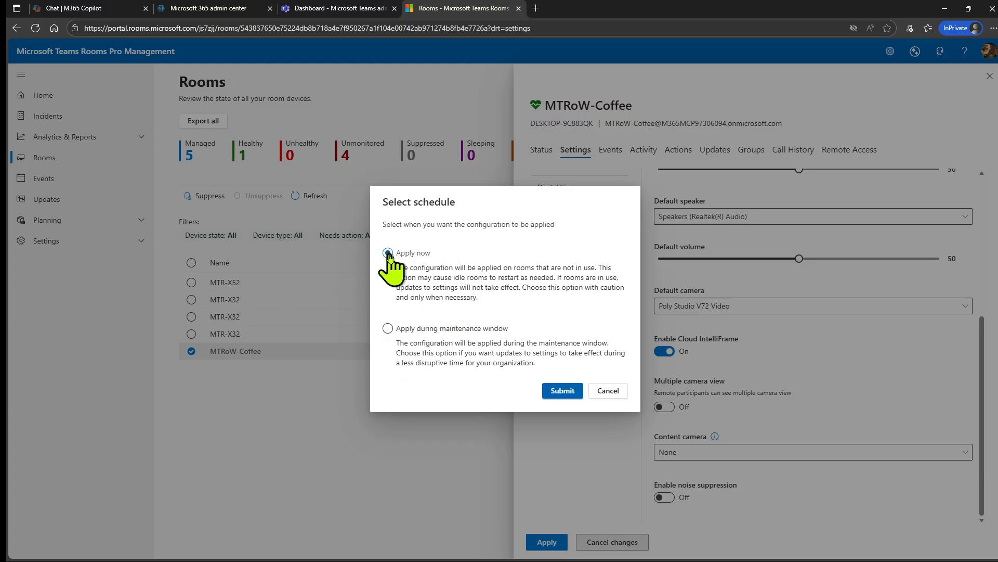
left_click(564, 390)
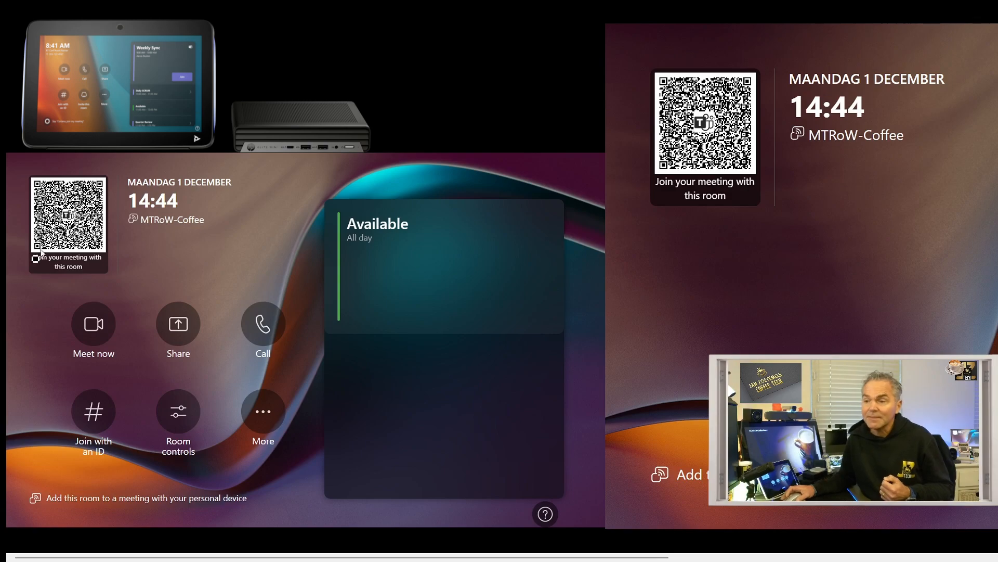
- Start another Meet now meeting and open its Audio settings to check noise suppression
left_click(99, 329)
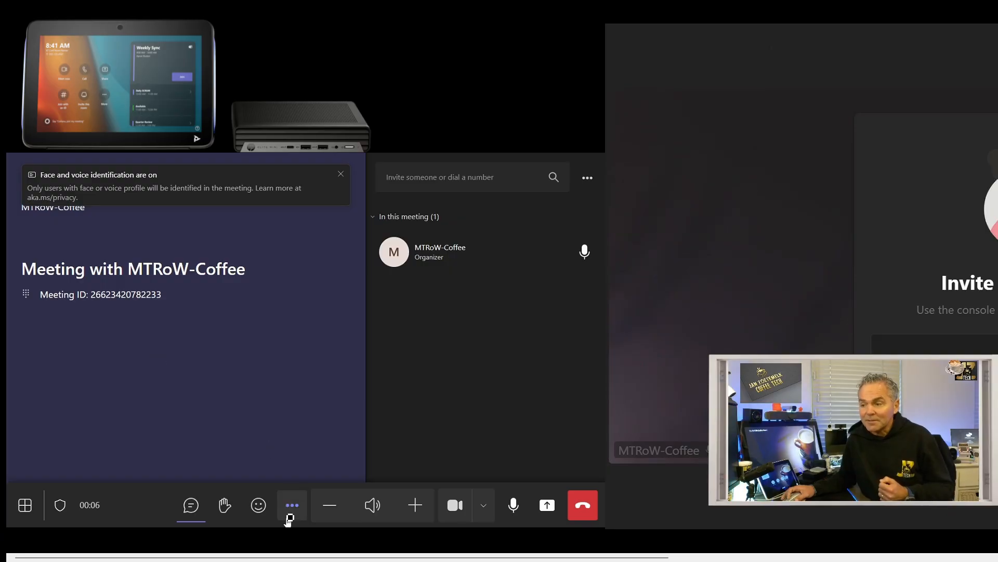
left_click(293, 512)
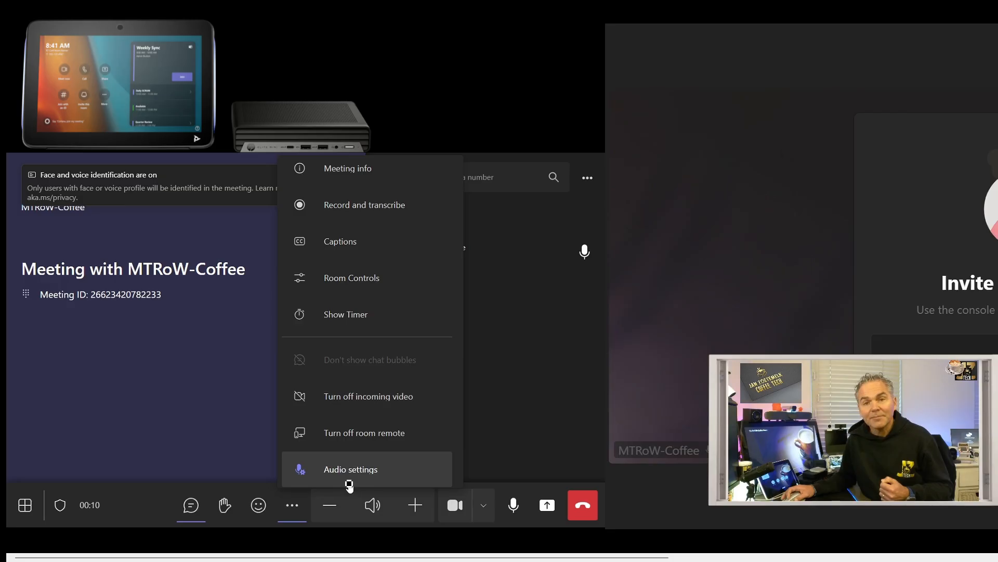
left_click(359, 470)
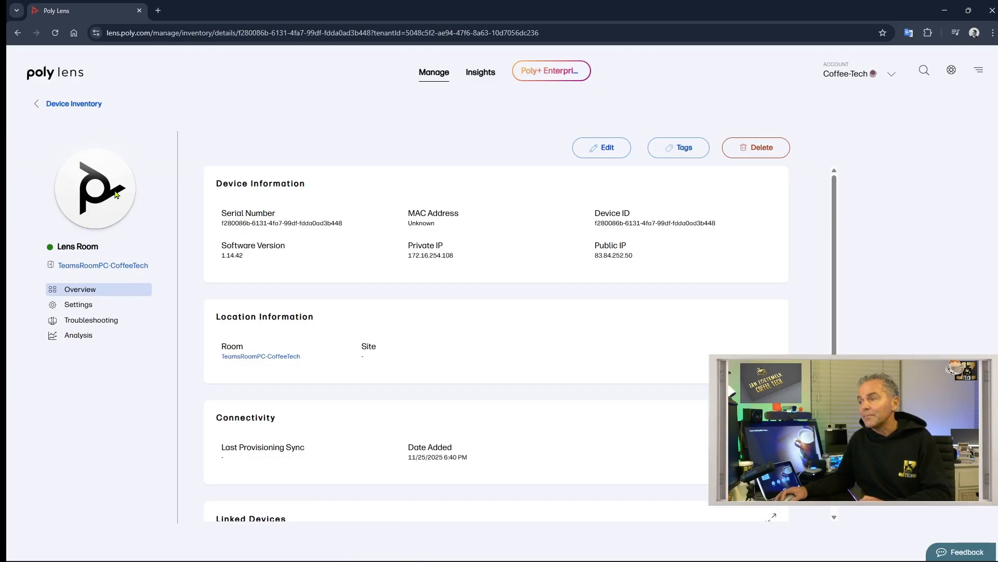
- Enable HP Camera Control in the Lens Room's Applications settings and apply it
left_click(81, 306)
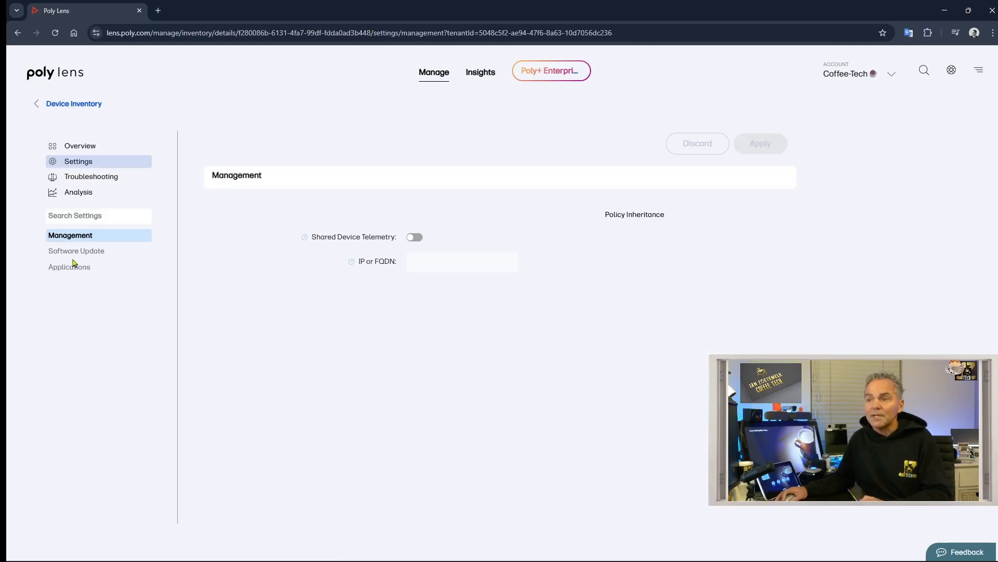
left_click(69, 267)
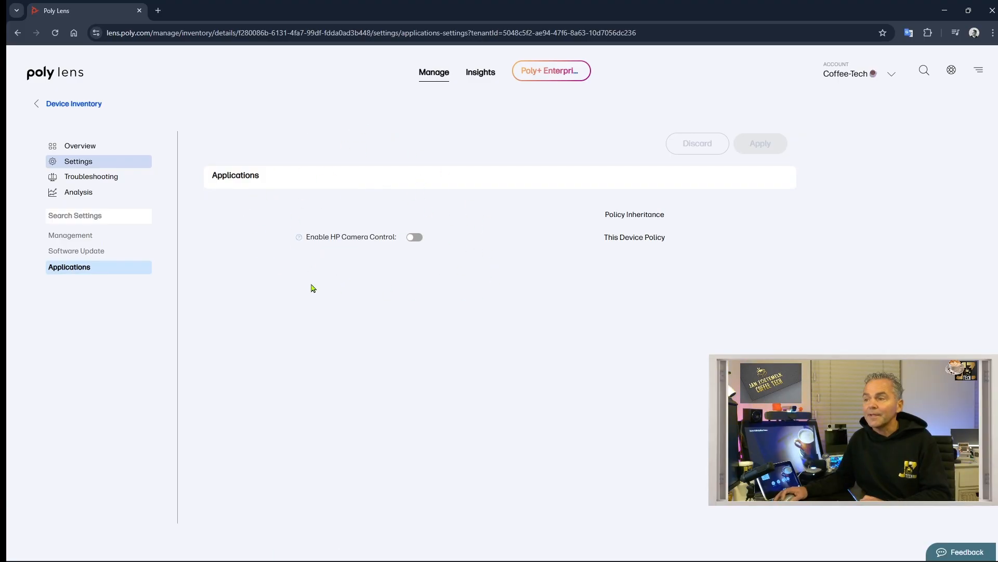
left_click(416, 237)
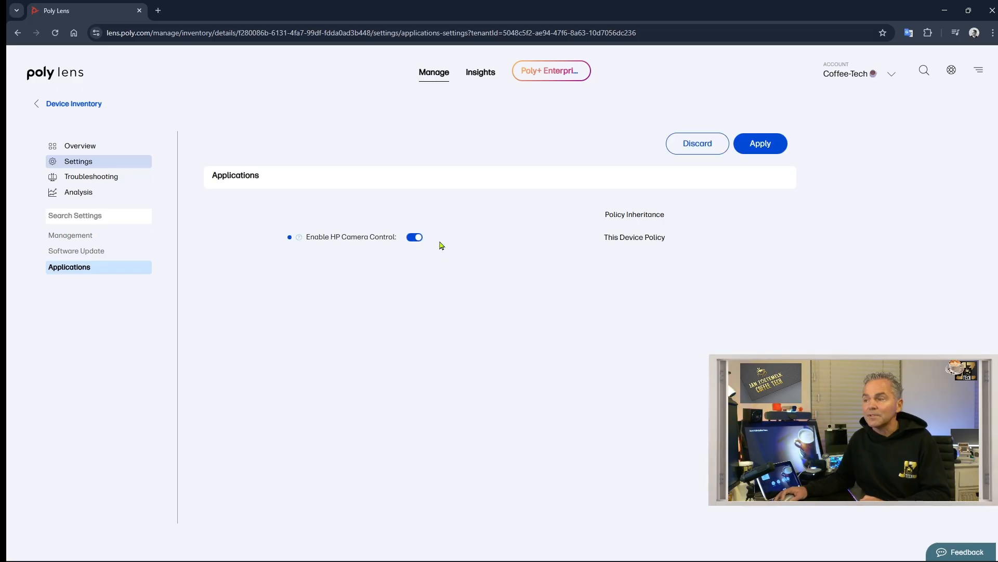
left_click(761, 143)
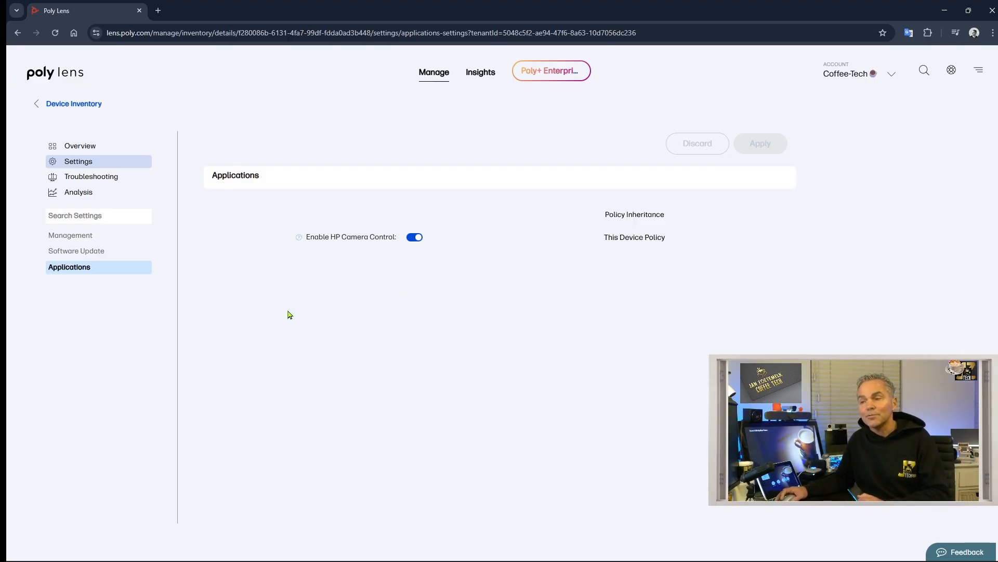
- Check the Software Update version list, keeping version 1.14.42 selected
left_click(82, 253)
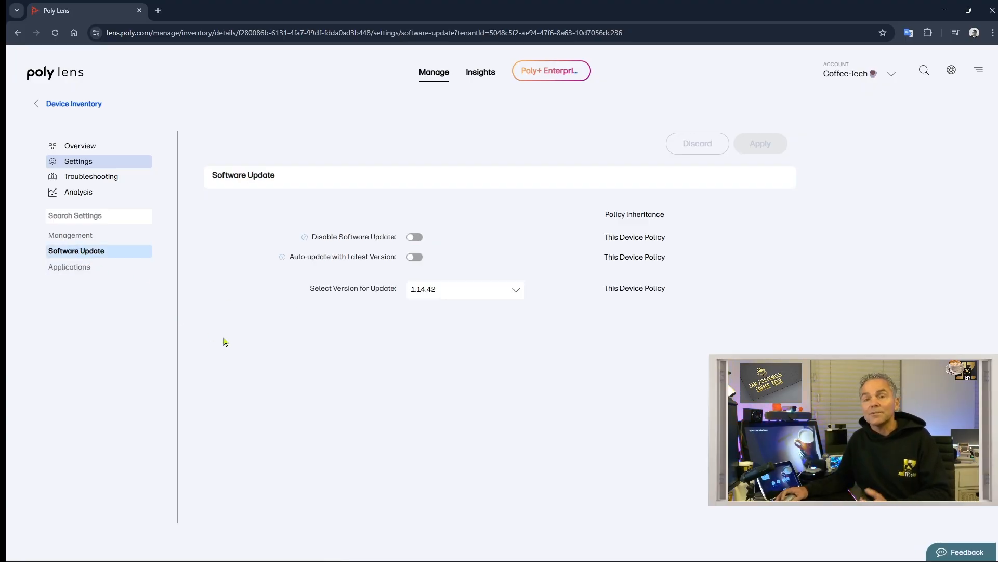
left_click(468, 287)
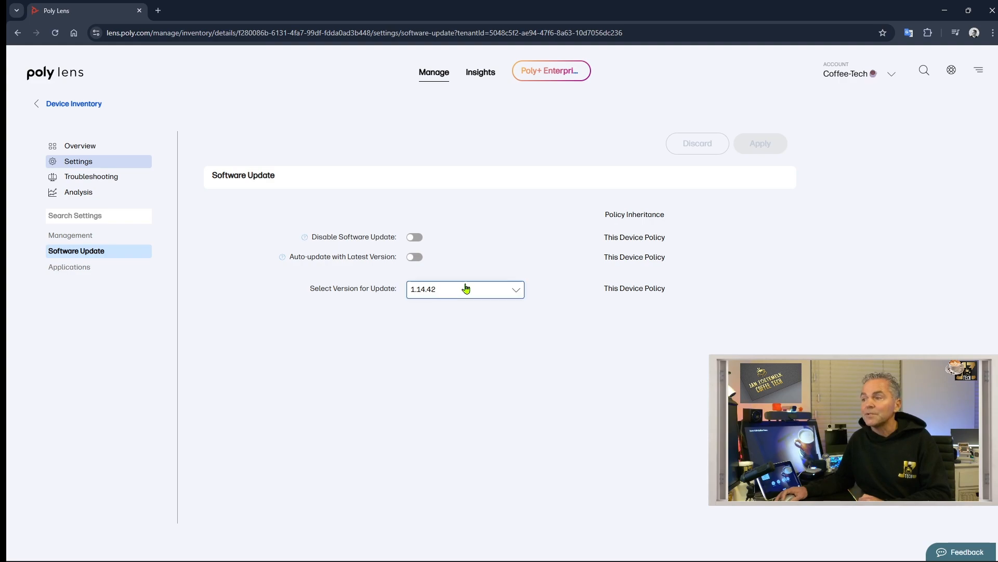
left_click(438, 318)
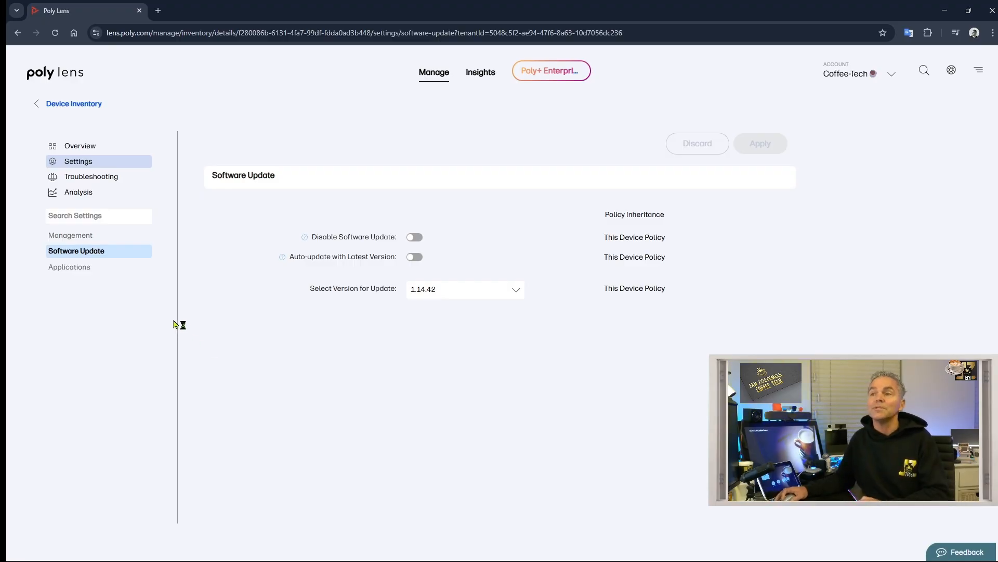
- Filter the device inventory to Online and open DESKTOP-9C883QK's details
left_click(60, 103)
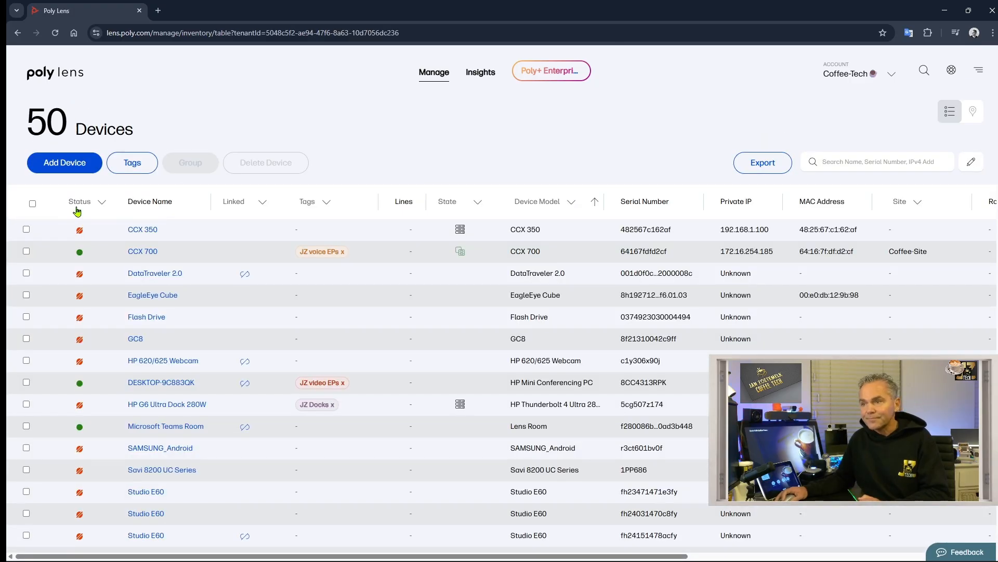
left_click(83, 202)
left_click(96, 242)
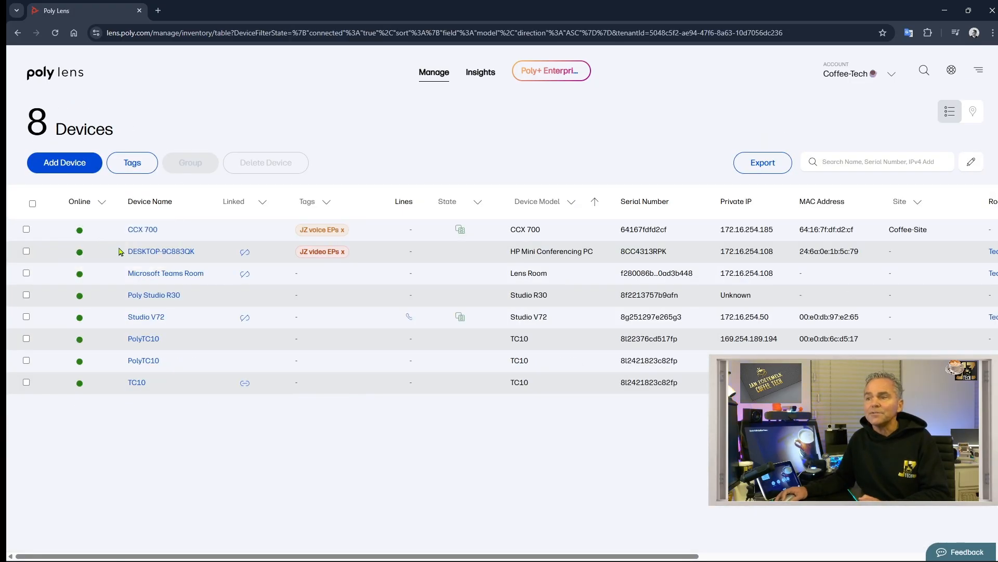
left_click(160, 254)
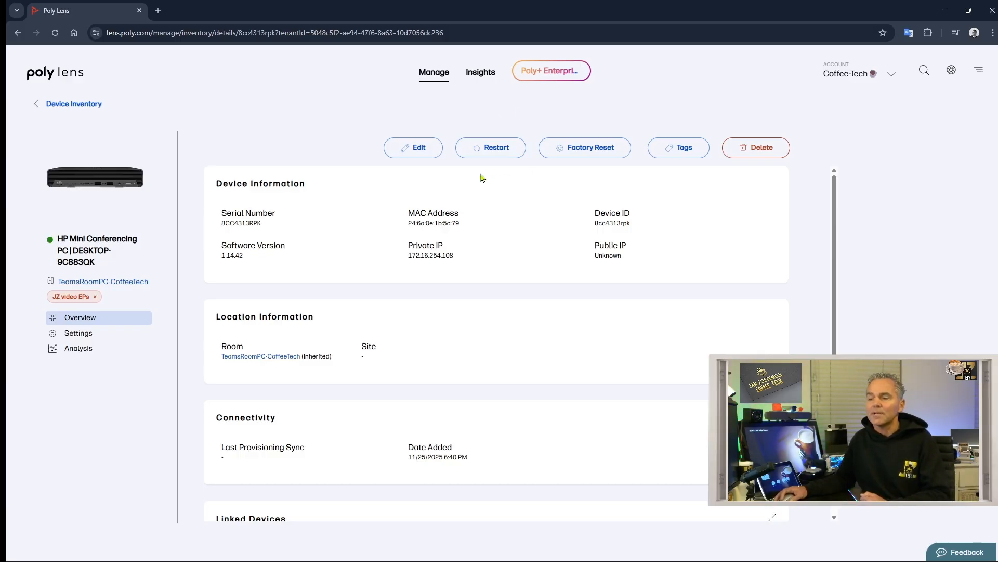
- Return to the device inventory and filter Status to Online again
left_click(79, 104)
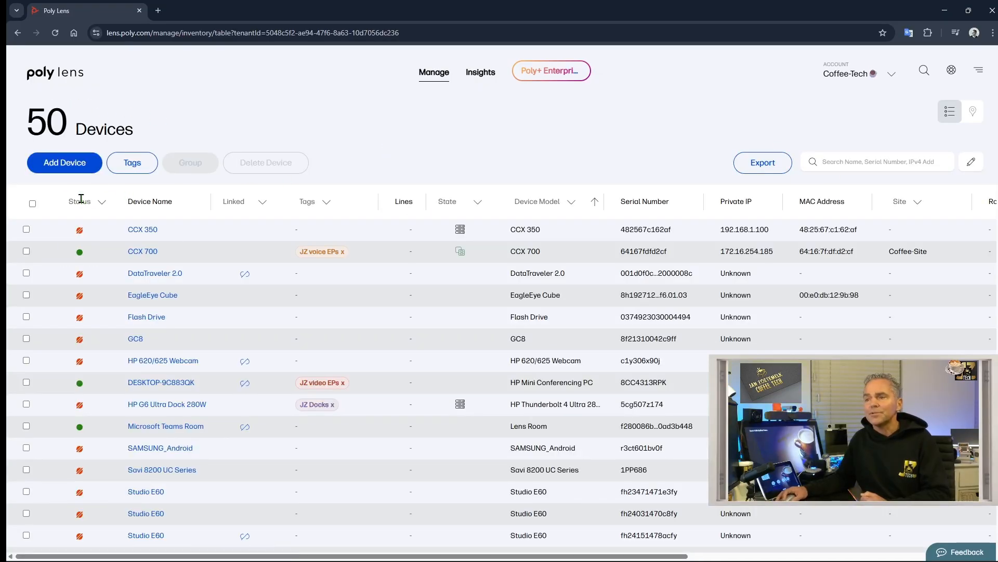
left_click(80, 201)
left_click(89, 242)
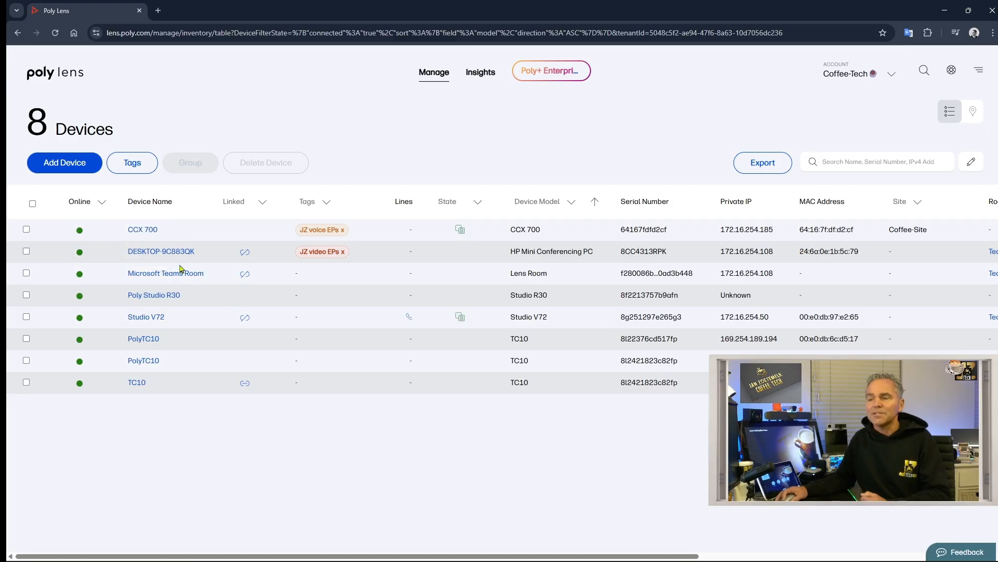